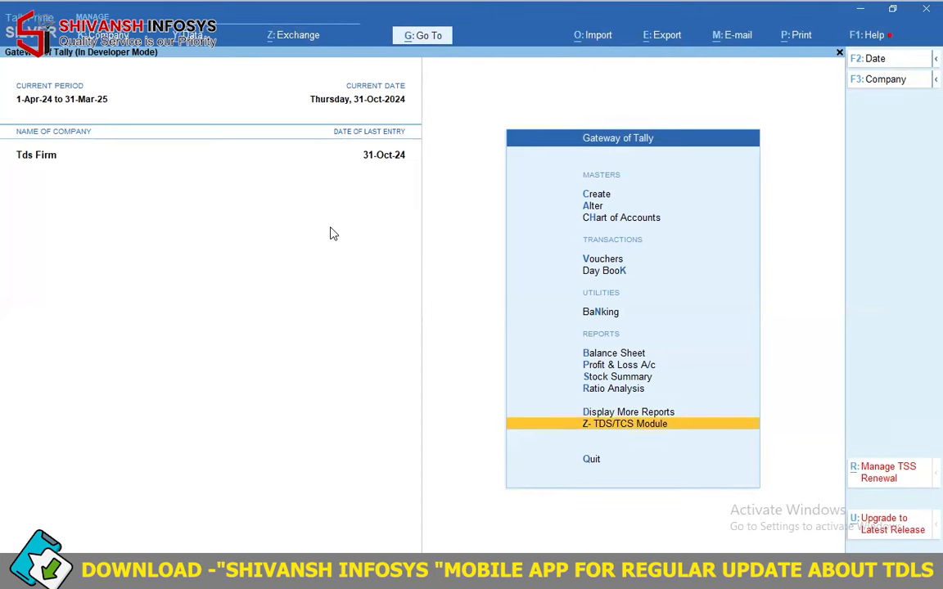
- Accept the TDL add-on features with Enable Manual TDS set to Yes
key("ctrl+alt+t")
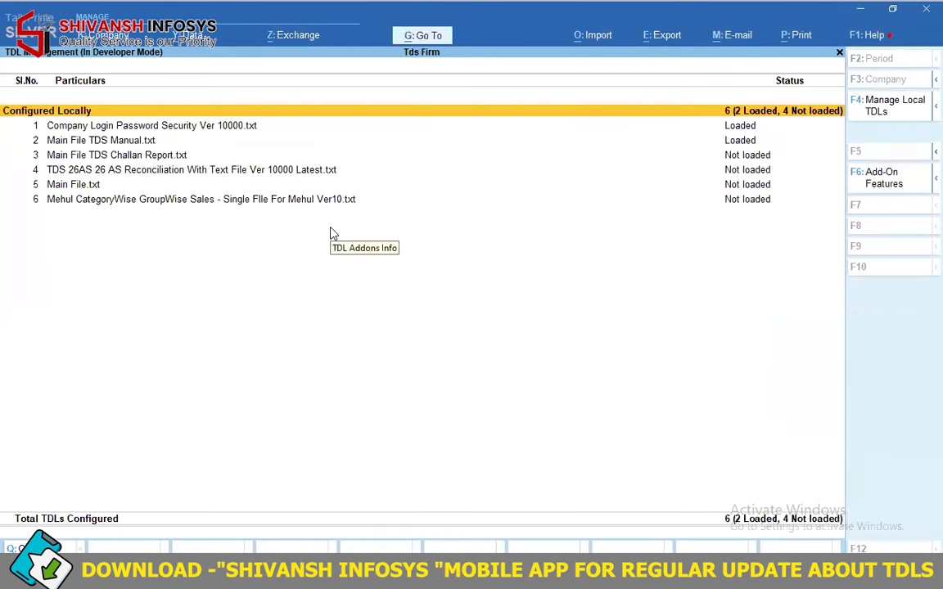
left_click(874, 182)
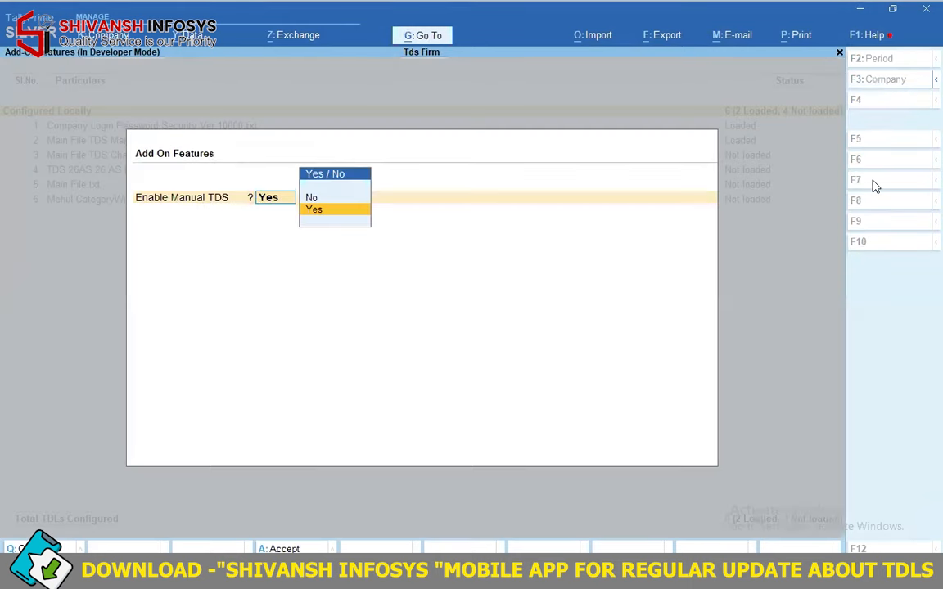
key("Return")
key("Return")
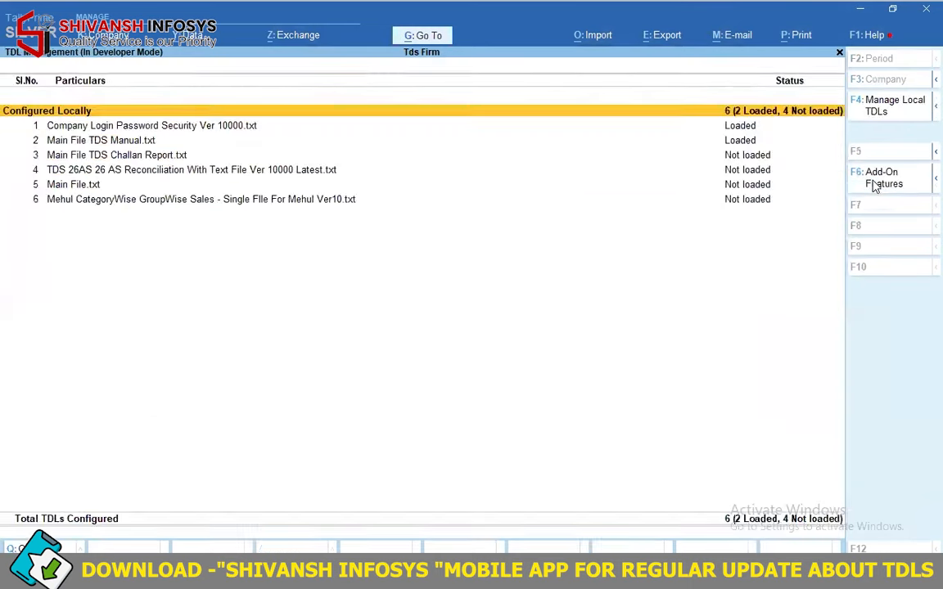
key("Escape")
- Open the TDS/TCS Module's Section Master and look at its alteration and creation options
key("Return")
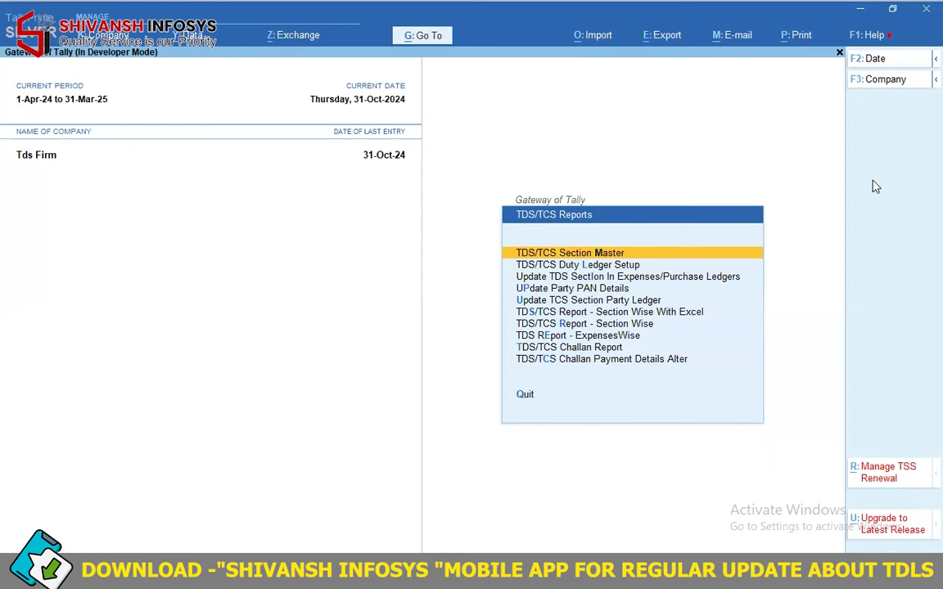
key("Return")
key("Down")
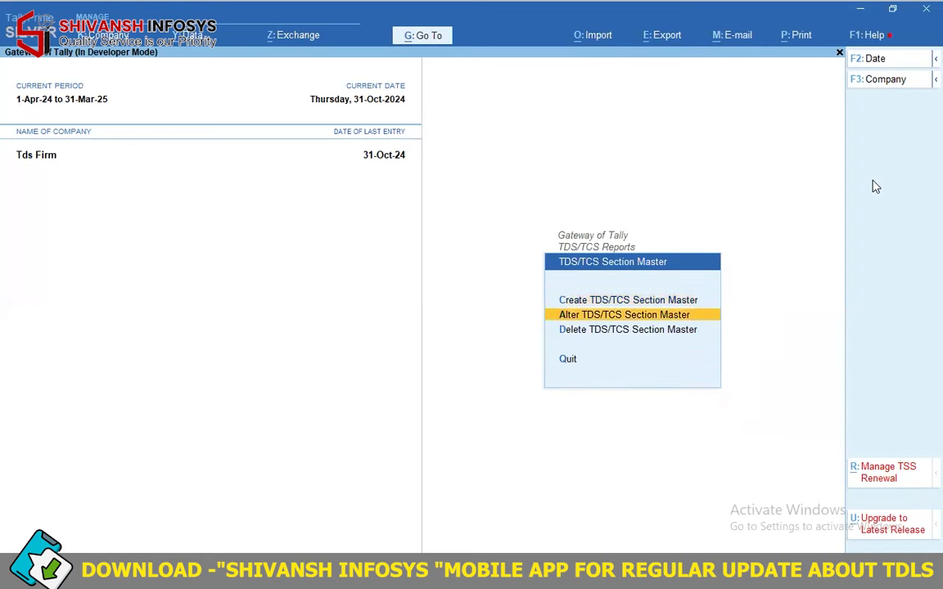
key("Return")
key("Escape")
key("Up")
key("Return")
key("Escape")
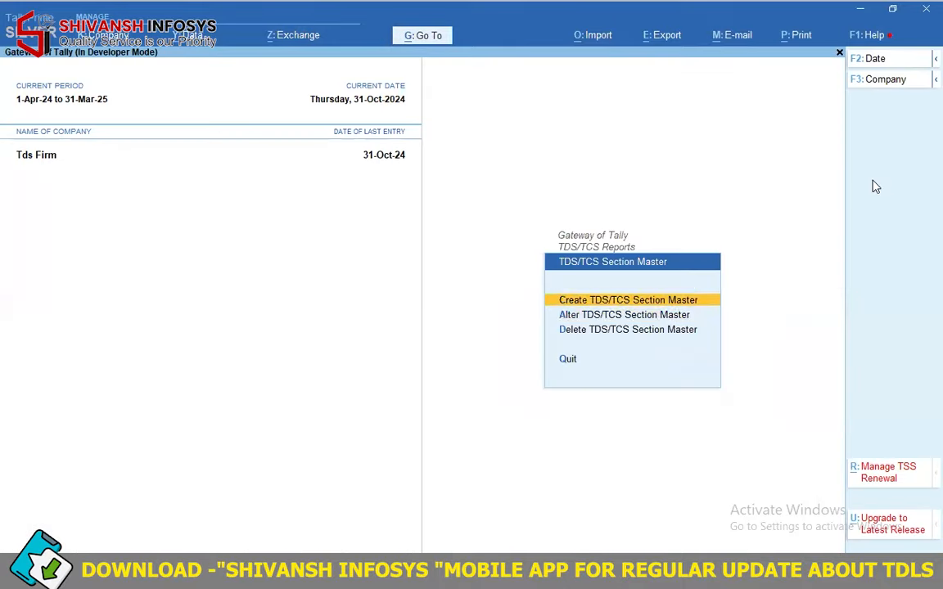
- Open the TDS/TCS section masters for alteration, review the 94C section's limits and rates, and leave without saving
key("Down")
key("Return")
key("Return")
key("Return")
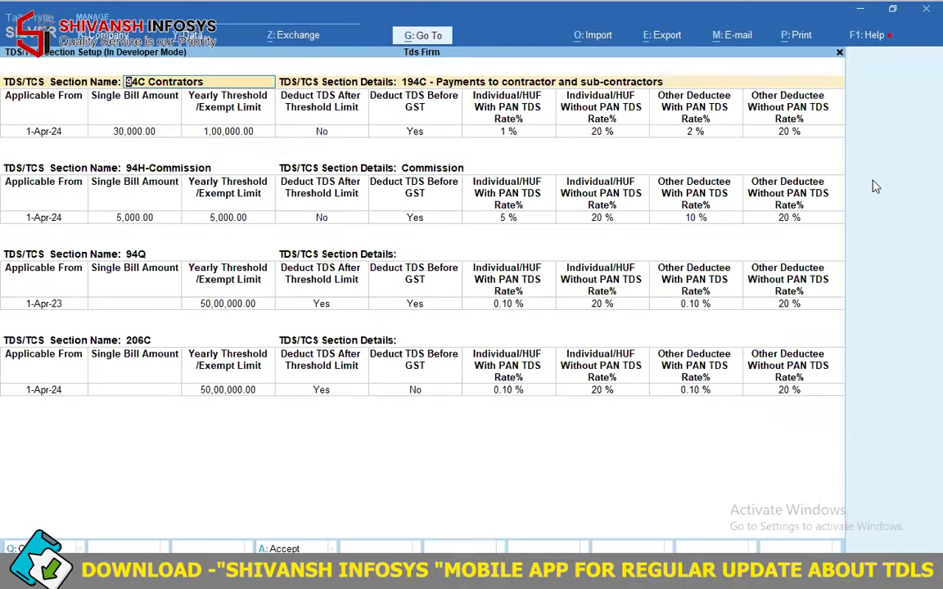
key("Return")
key("Return")
key("Return")
key("Return")
key("Return")
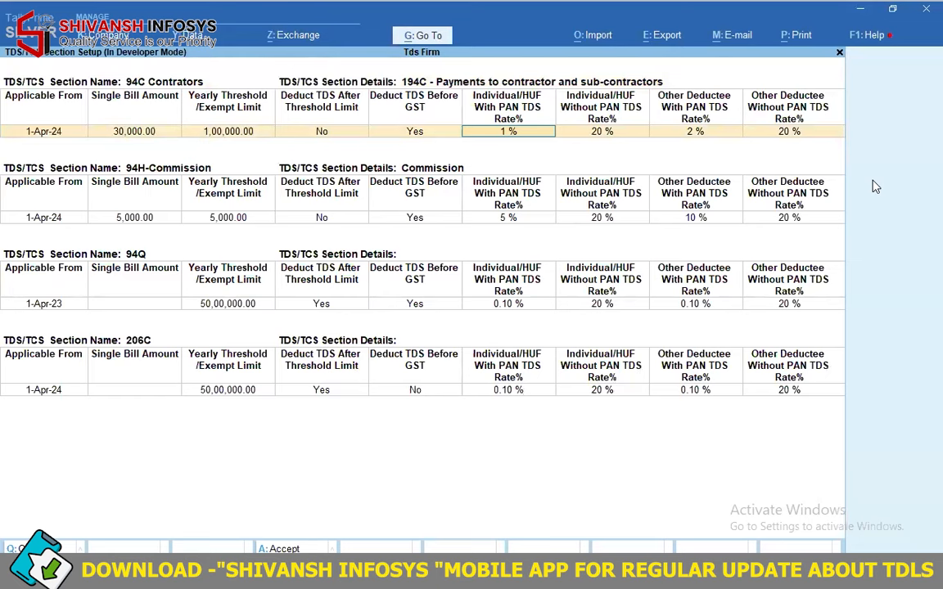
key("BackSpace")
key("Escape")
key("Return")
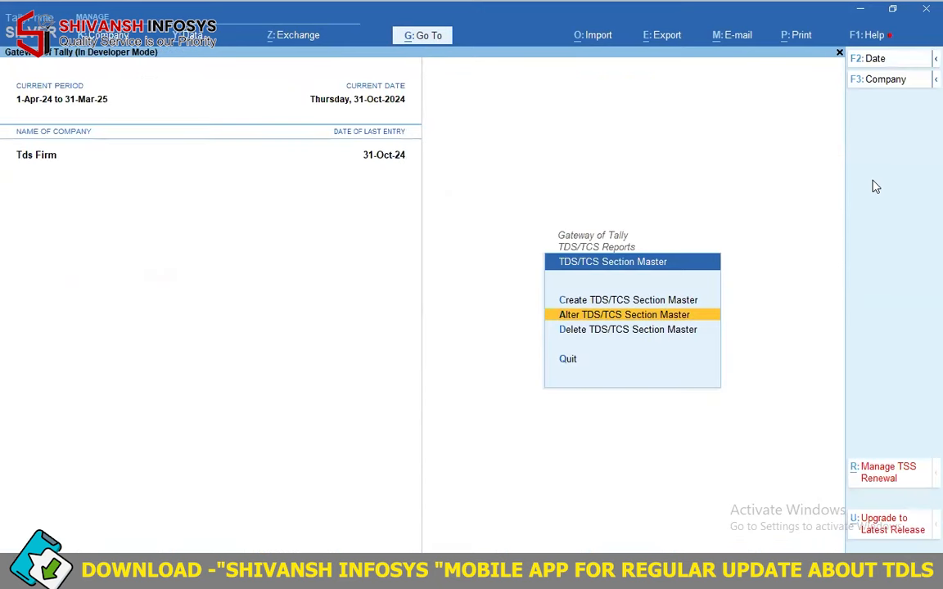
- Save the TDS/TCS duty ledger setup with TDS ON 94C as the duty ledger of section 94C Contrators
key("Escape")
key("Down")
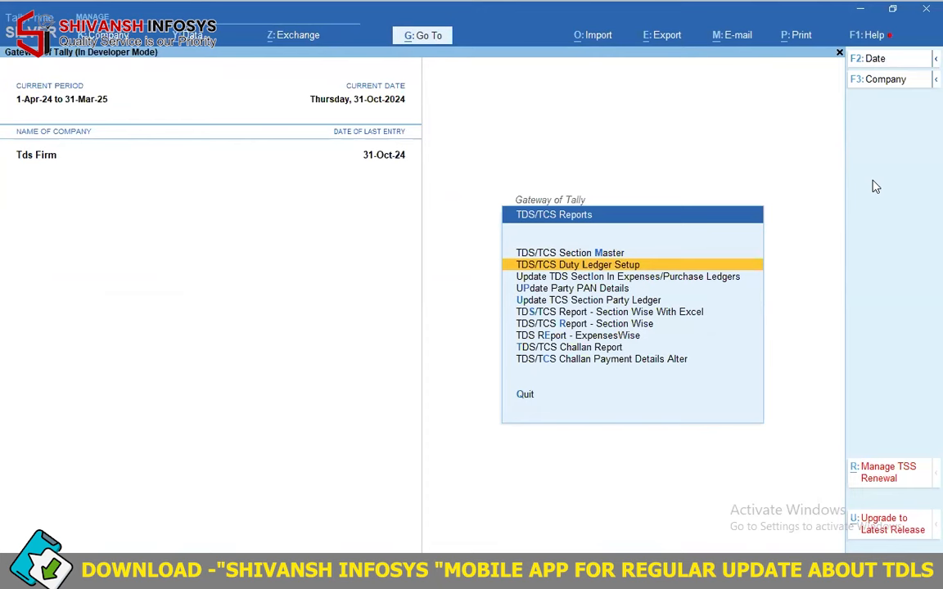
key("Return")
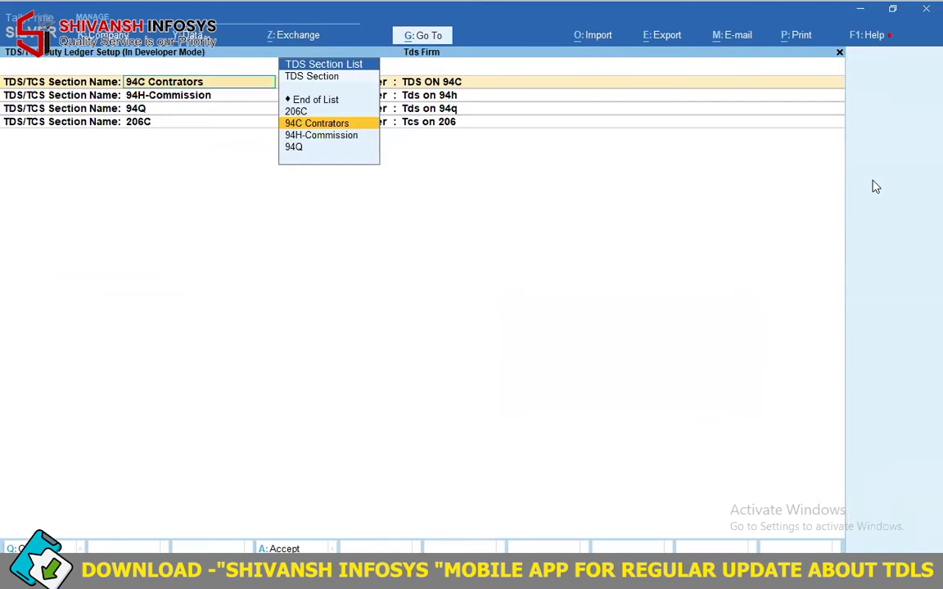
key("Return")
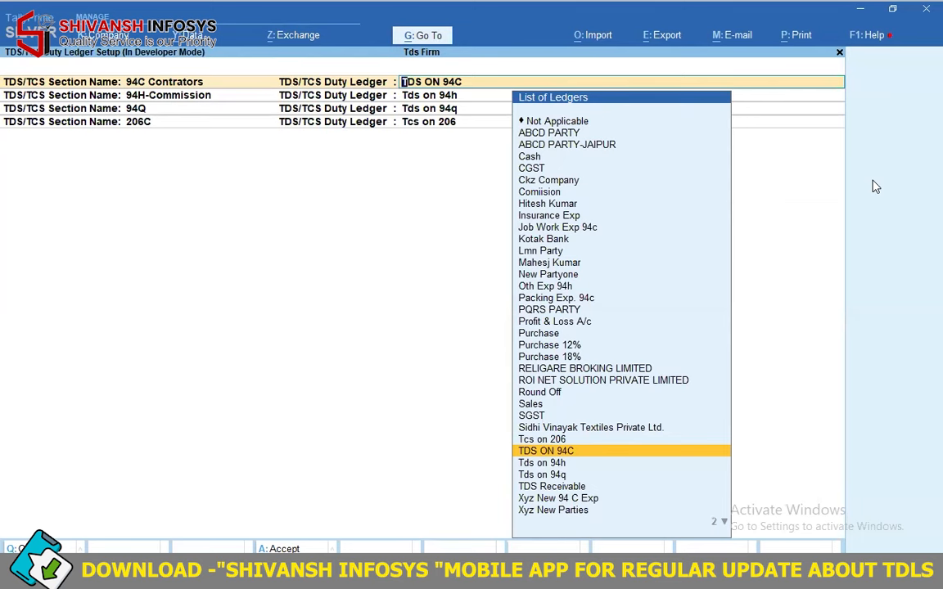
key("Return")
key("Return")
key("Return")
key("Return")
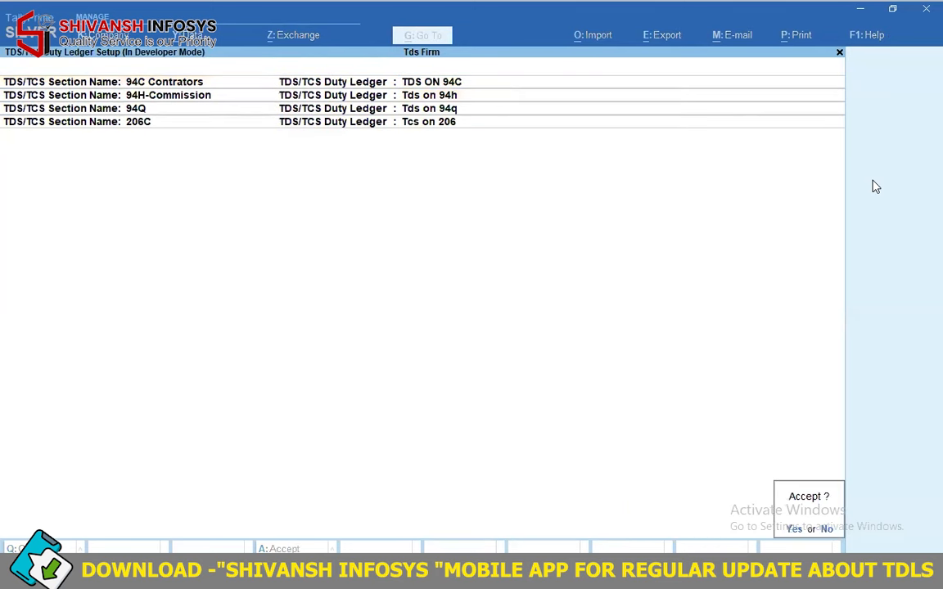
key("Return")
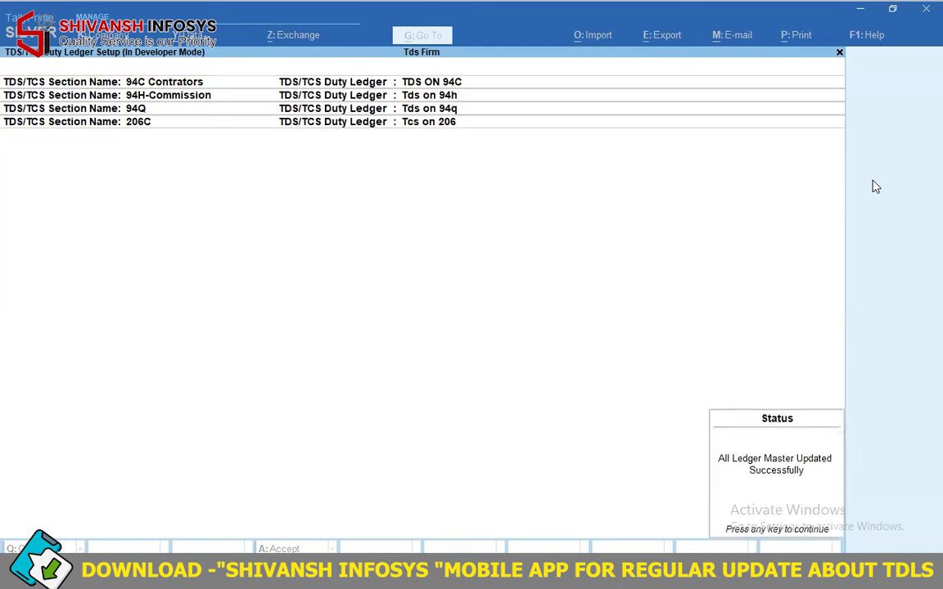
key("Return")
- Examine the TDS setting and section name of each expense and purchase ledger, then quit without saving
key("Down")
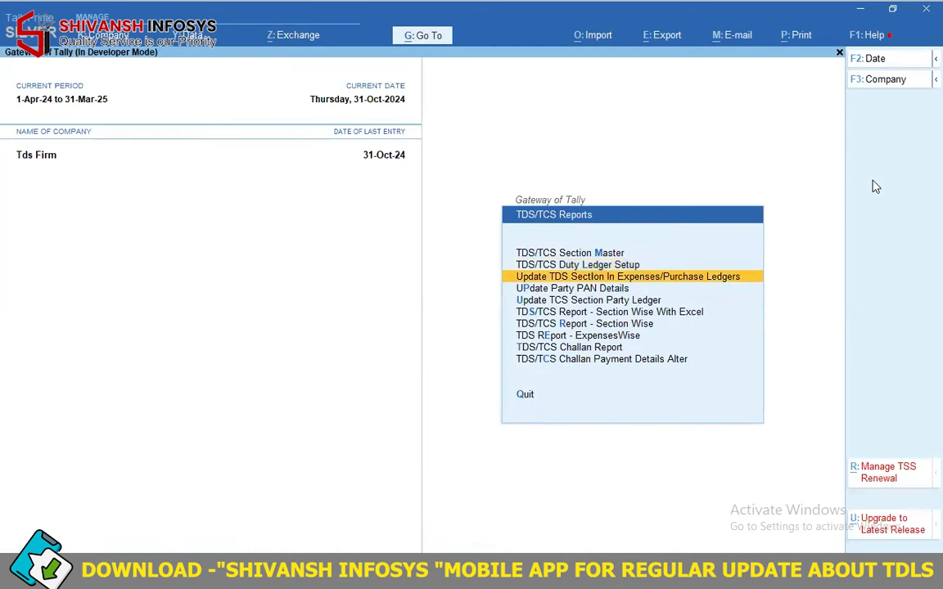
key("Return")
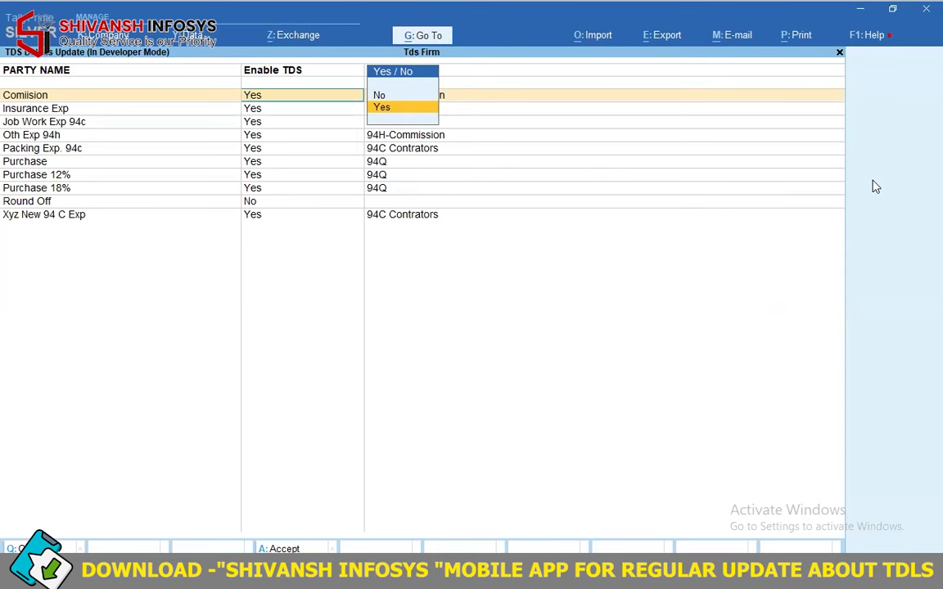
key("Return")
key("Return")
key("Return")
key("Return")
key("Return")
key("Return")
key("Return")
key("Return")
key("Return")
key("Return")
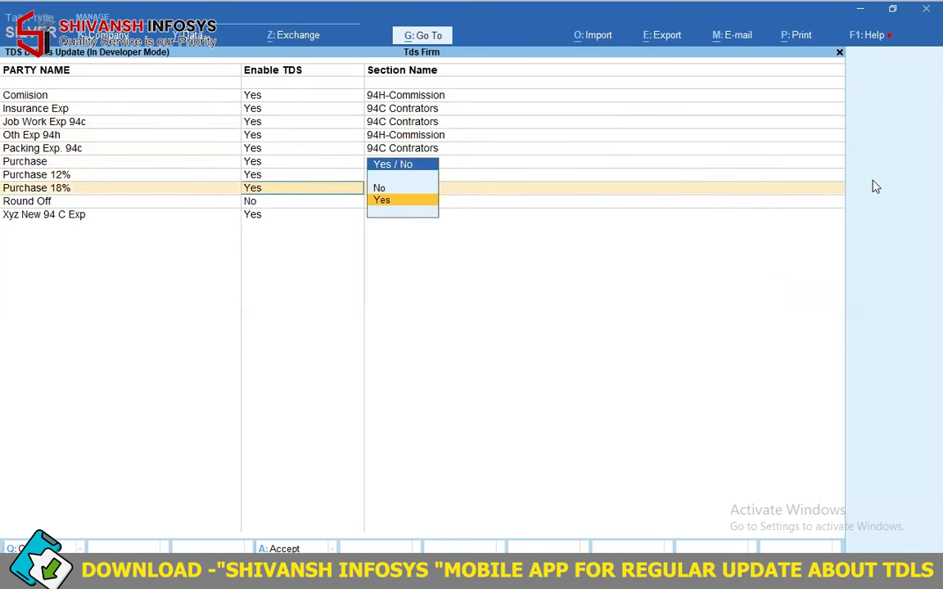
key("Return")
key("Return")
key("Return")
key("Return")
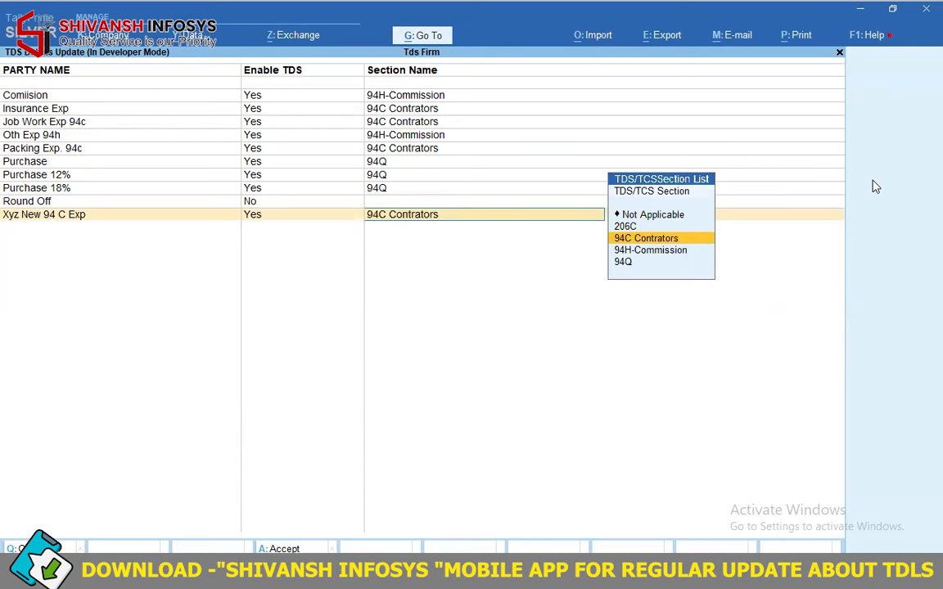
key("Escape")
key("Escape")
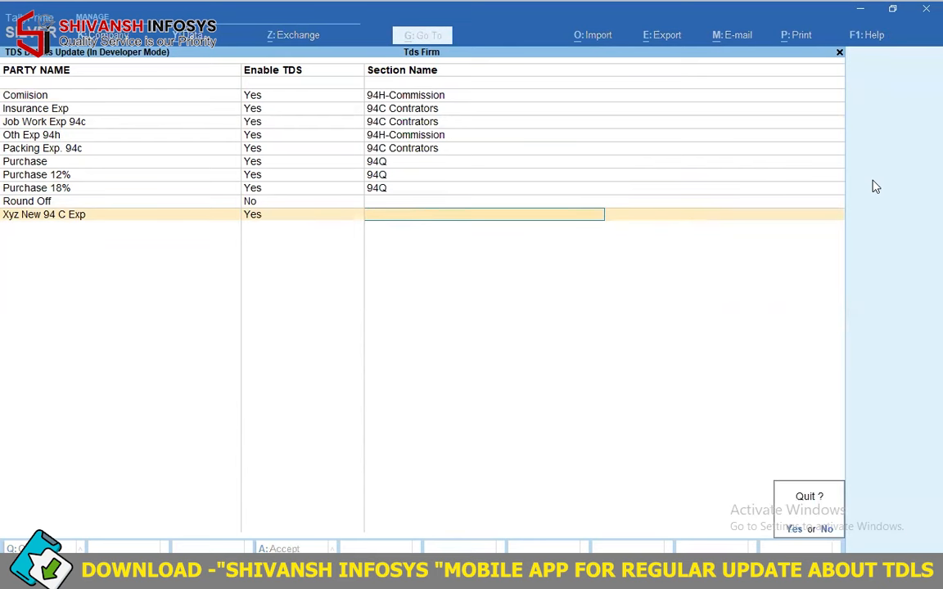
key("Return")
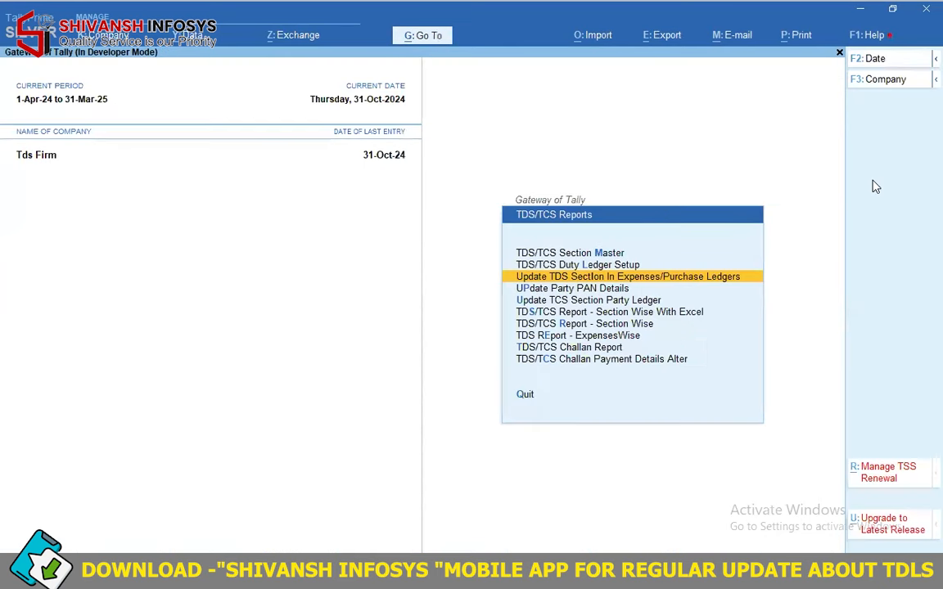
- Display the party PAN details for the Sundry Debtors group and view the PAN editing screen for the listed parties
key("Down")
key("Return")
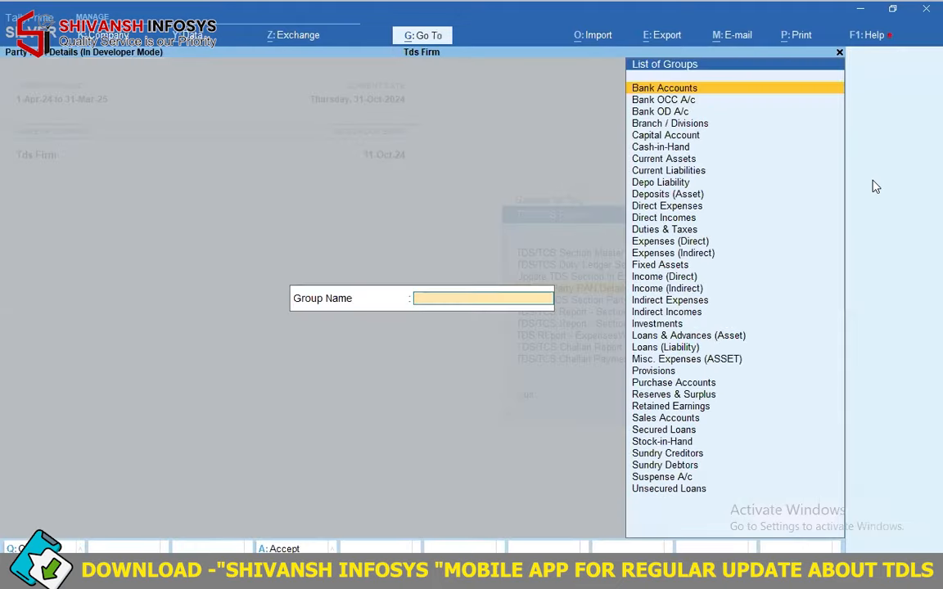
type("SUN")
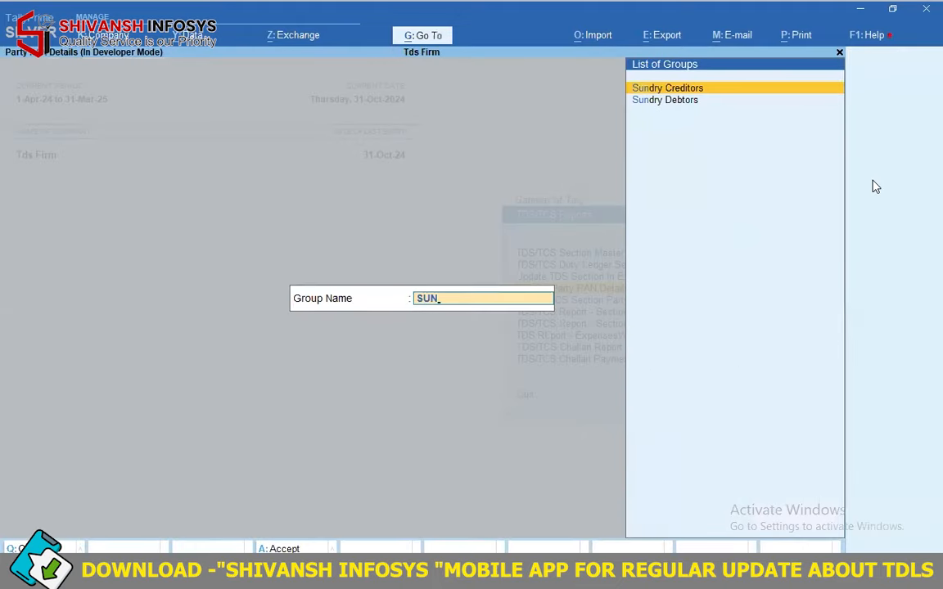
key("Return")
key("n")
key("BackSpace")
key("Down")
key("Return")
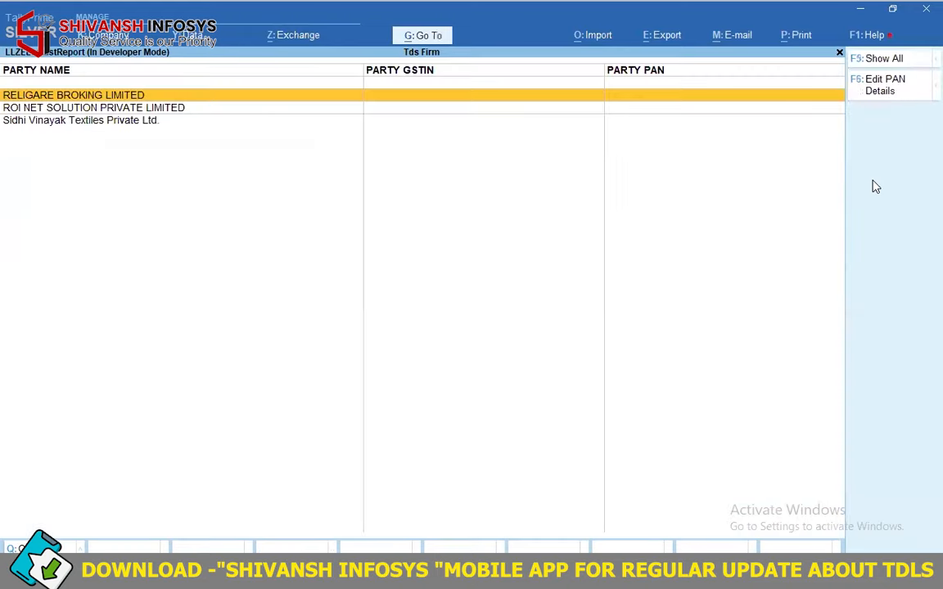
left_click(882, 97)
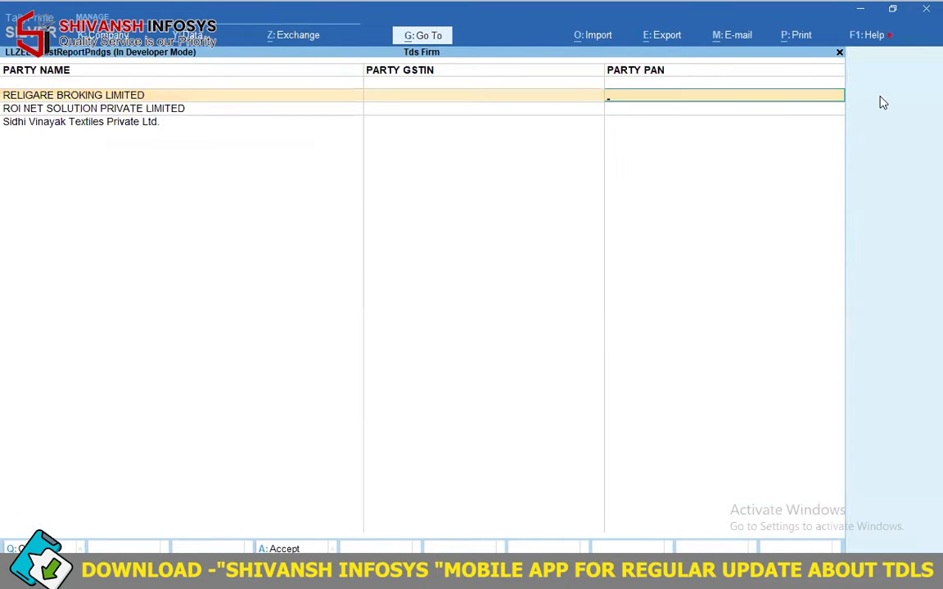
key("Escape")
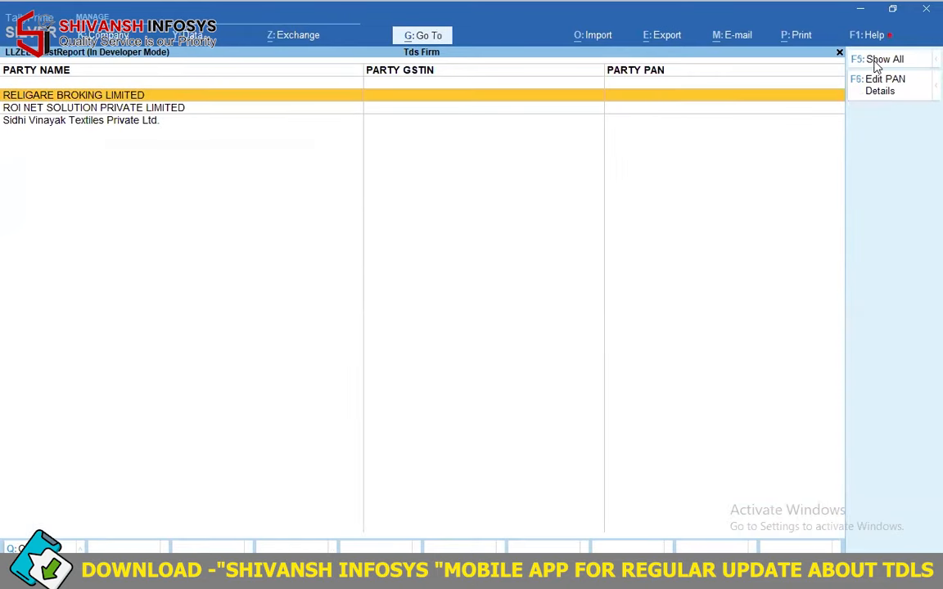
- Show all parties of the group in the PAN details, view their PAN editing screen and close the report
left_click(873, 61)
left_click(874, 80)
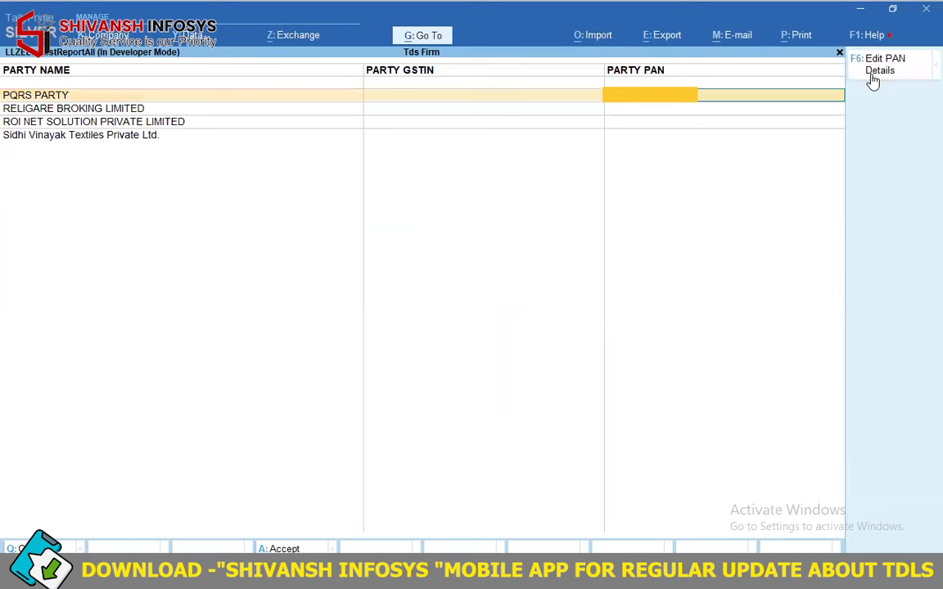
key("Escape")
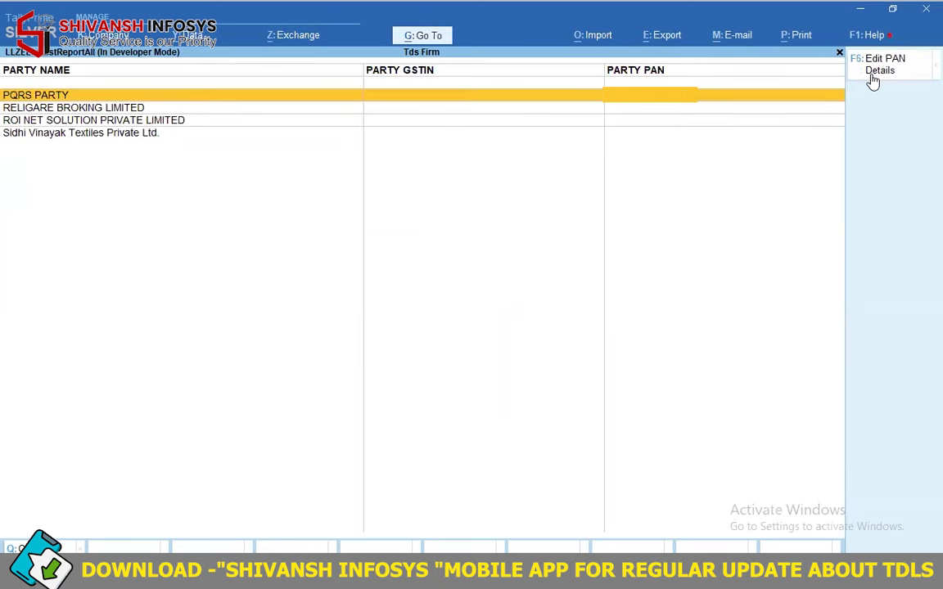
key("Escape")
key("Escape")
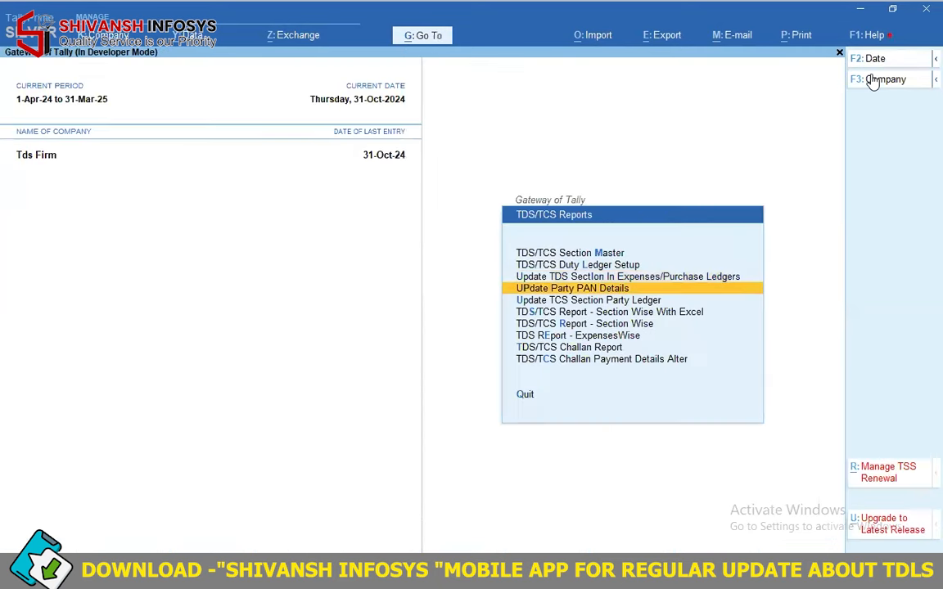
- Review the TCS setting of the party ledgers and the section assigned to PQRS PARTY, then leave without saving
key("Down")
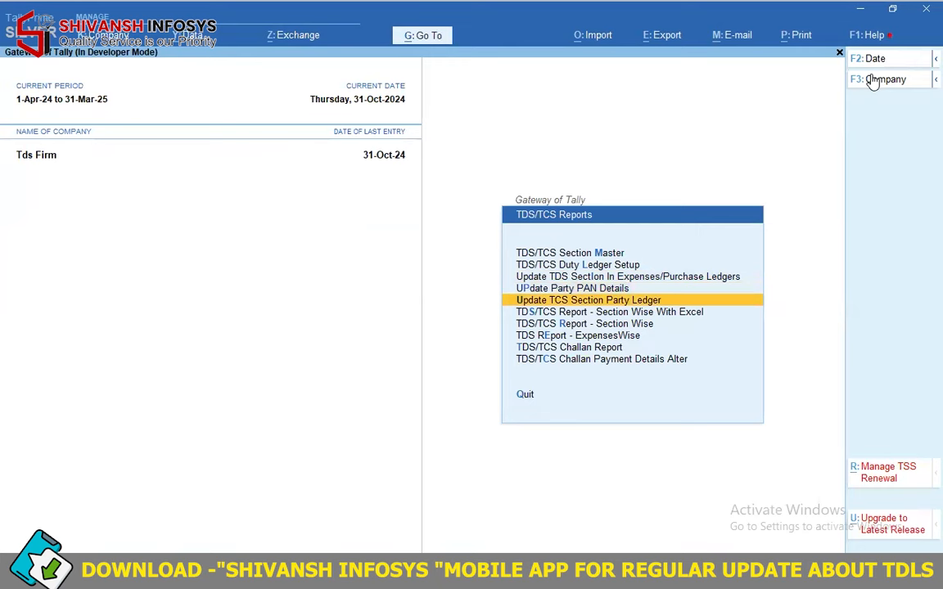
key("Return")
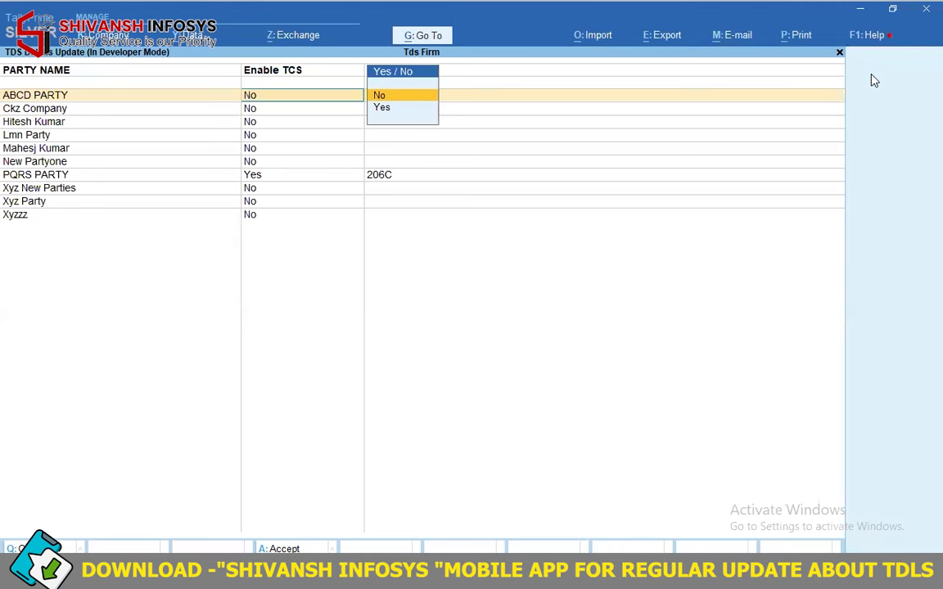
key("Return")
key("Return")
key("Return")
key("Return")
key("Return")
key("Return")
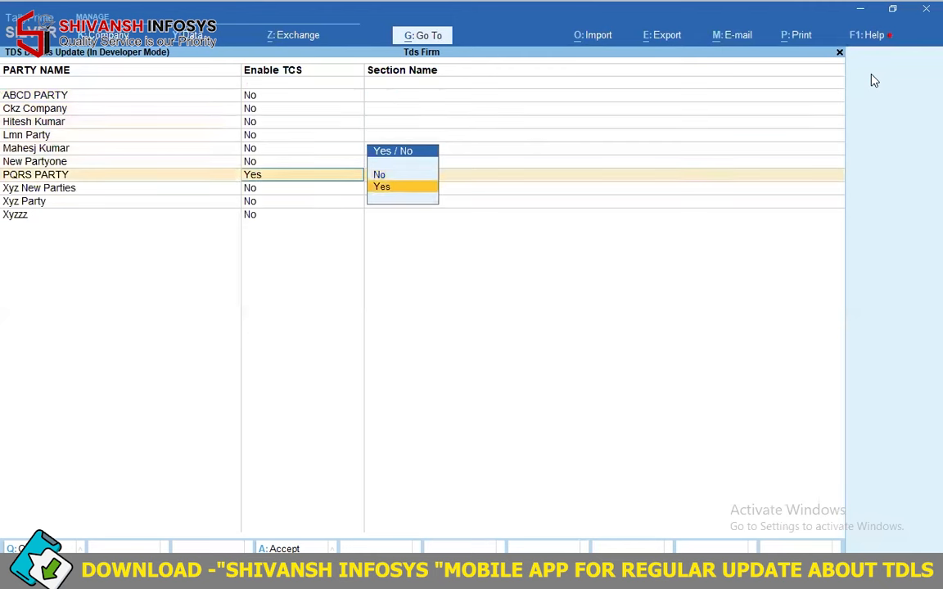
key("Return")
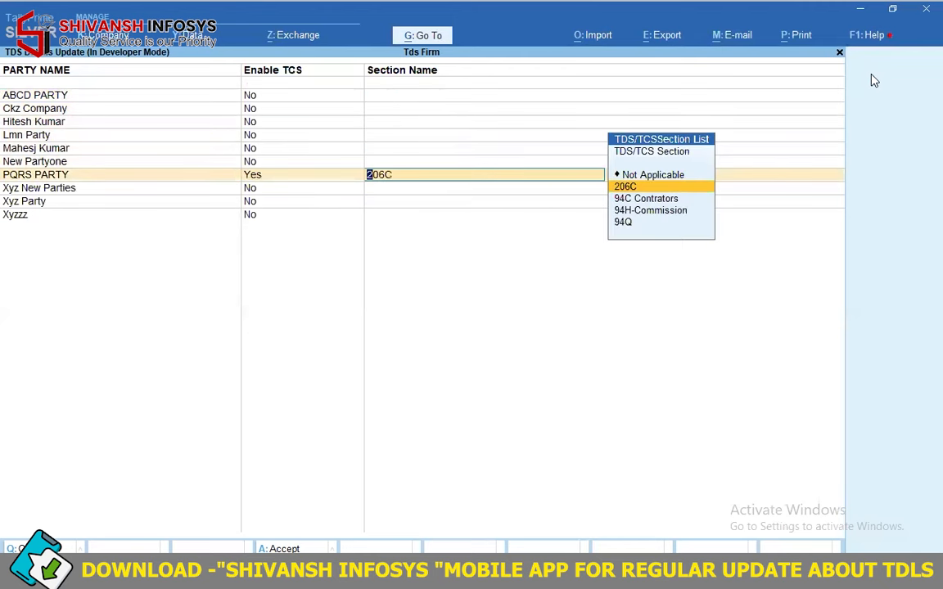
key("BackSpace")
key("Escape")
key("Escape")
key("Escape")
- Open the ABCD PARTY ledger for alteration, view its party TDS/TCS details and close it
key("Down")
key("Down")
key("Down")
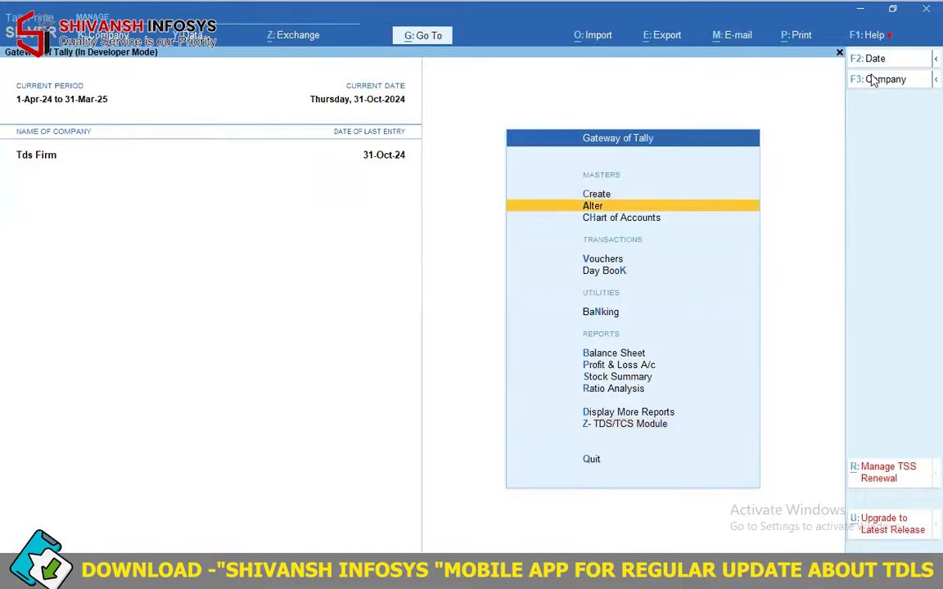
key("Return")
key("Down")
key("Return")
key("Return")
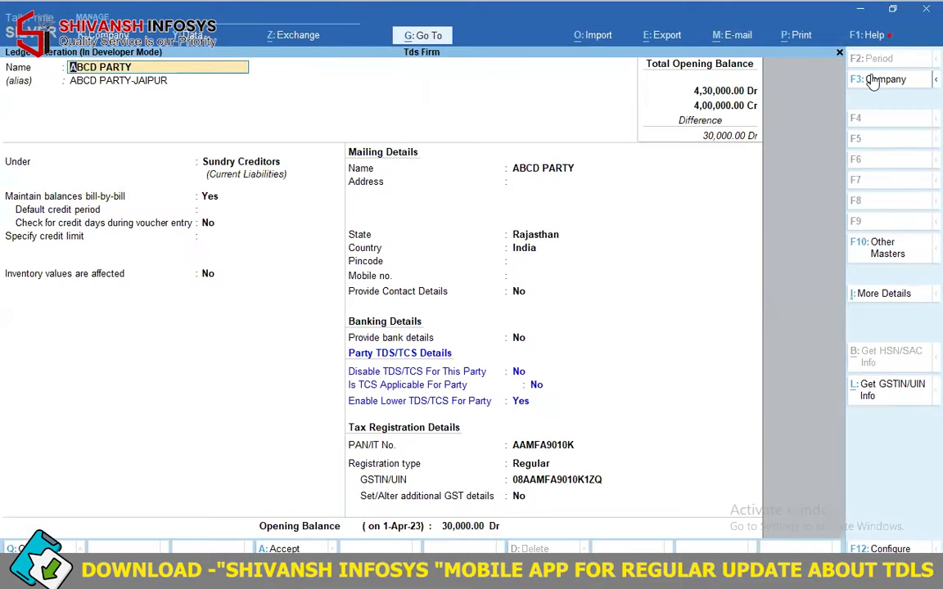
key("Escape")
key("Escape")
- Open the TDS/TCS module and look through its masters and report options, from the section master to the challan reports
key("z")
key("Down")
key("Down")
key("Down")
key("Down")
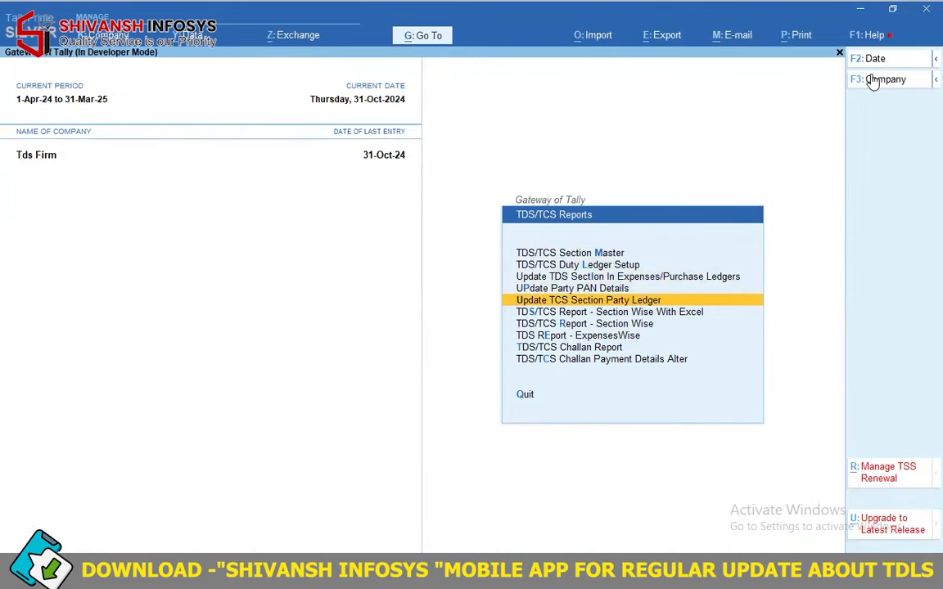
key("Up")
key("Up")
key("Up")
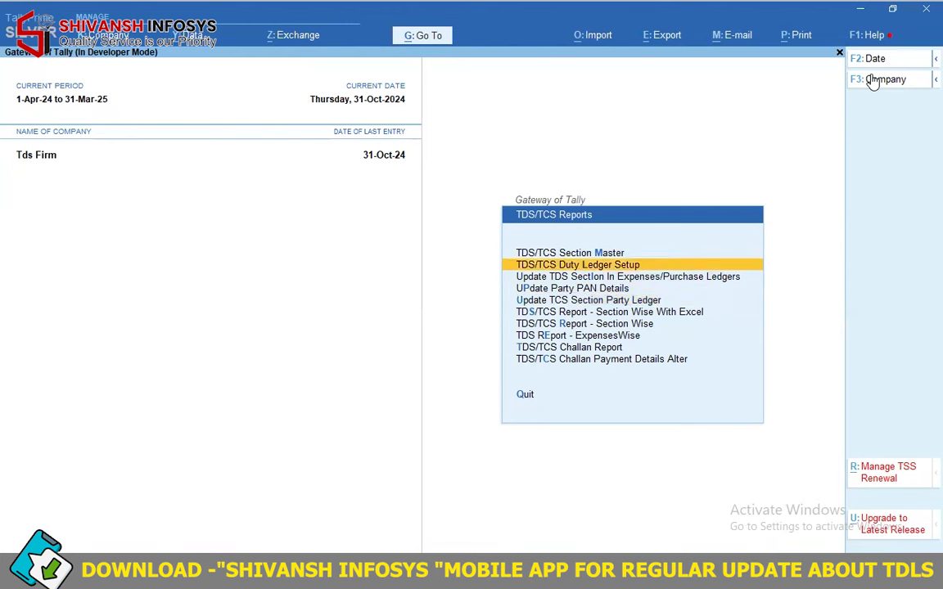
key("Up")
key("Down")
key("Down")
key("Down")
key("Down")
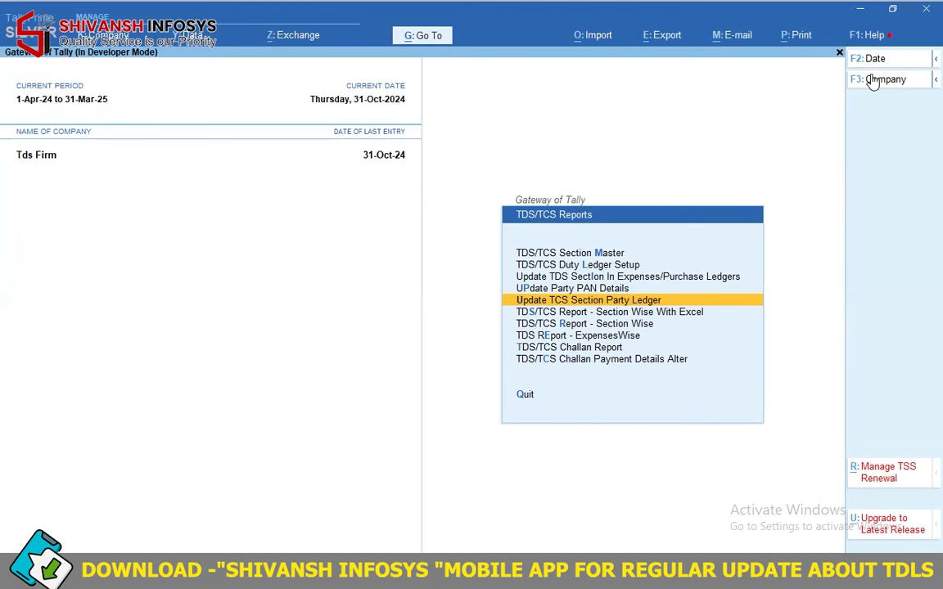
key("Down")
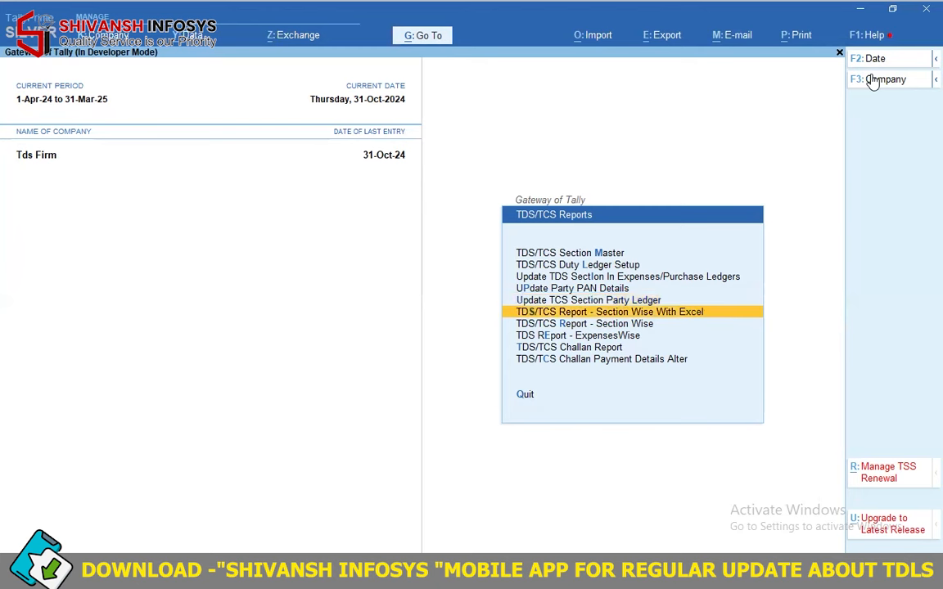
key("Down")
key("Down")
key("Up")
key("Up")
key("Down")
key("Down")
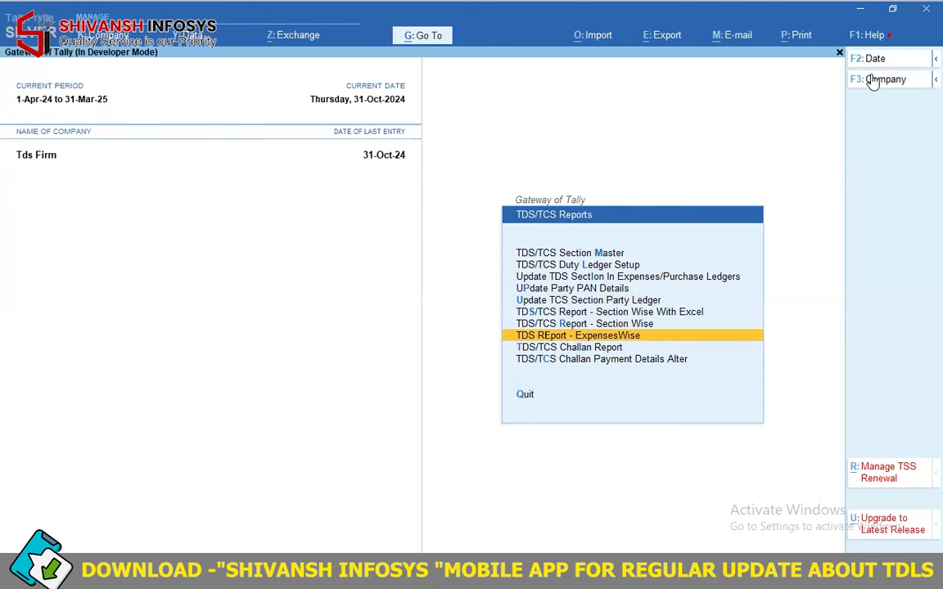
key("Up")
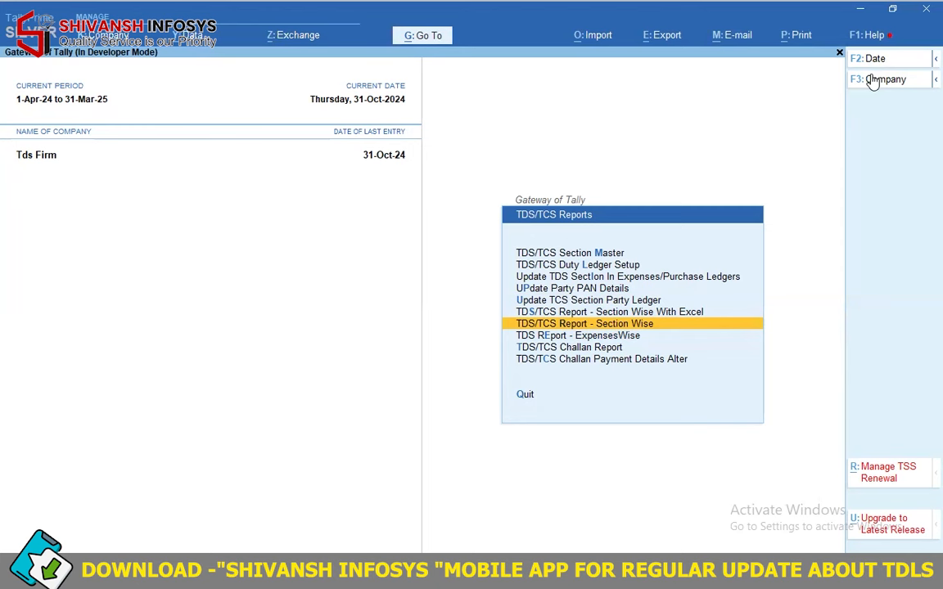
key("Up")
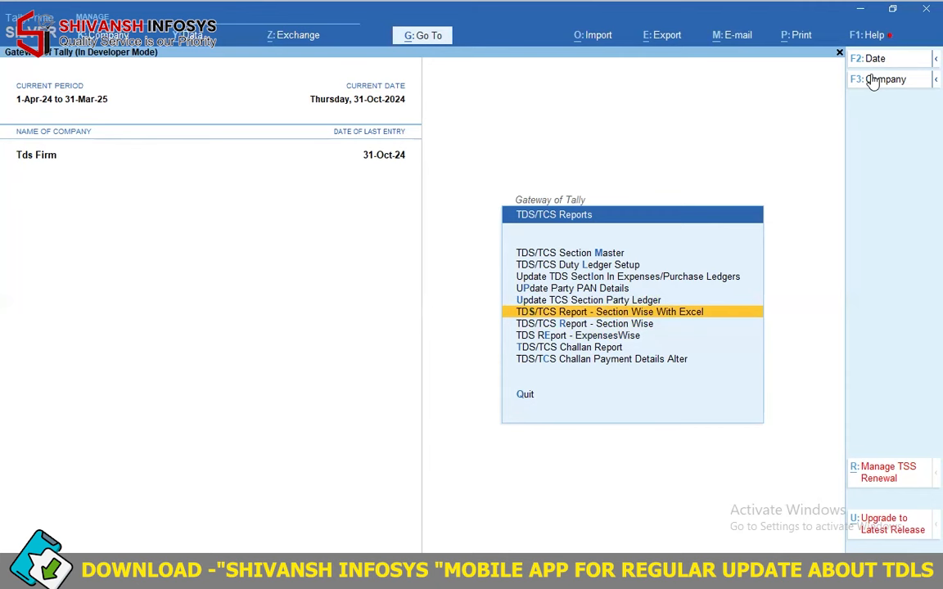
key("Down")
key("Down")
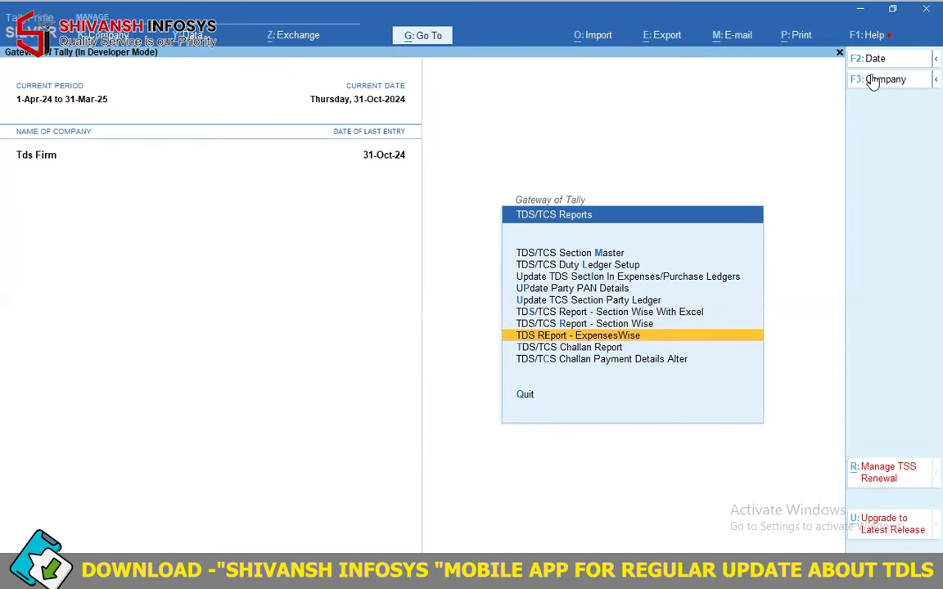
- Open the ABCD PARTY ledger for alteration and go to its setting for disabling TDS/TCS for this party
key("Escape")
key("Home")
key("Down")
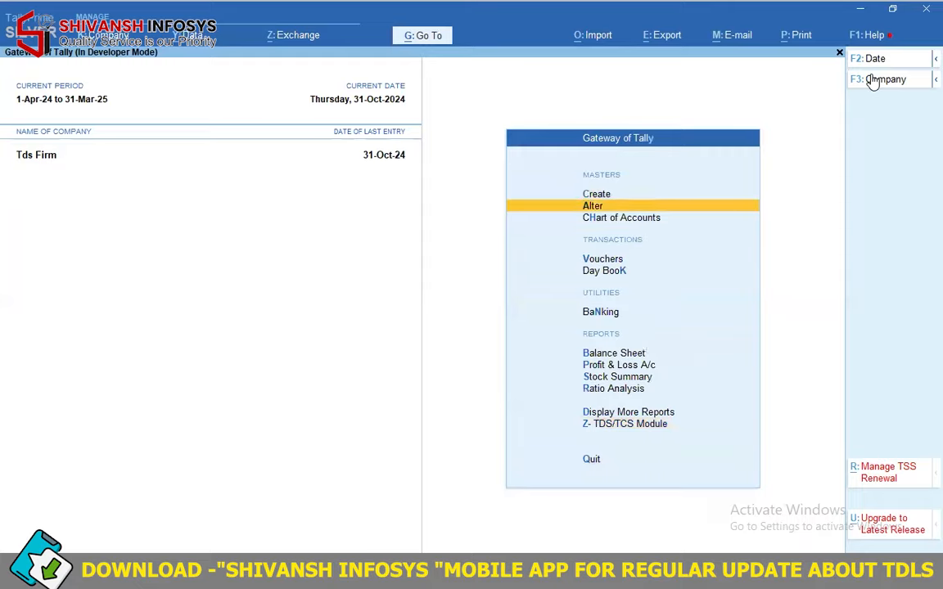
key("Return")
key("Down")
key("Return")
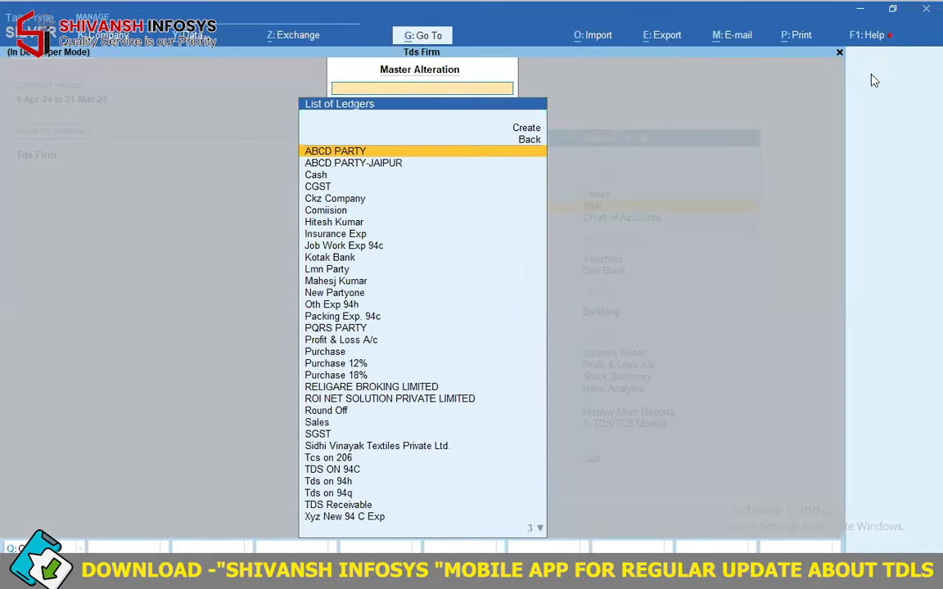
key("Return")
key("Return")
key("Return")
key("Return")
key("Return")
key("Return")
key("Return")
key("Return")
key("Return")
key("Return")
key("Return")
key("Return")
key("Return")
key("Return")
key("Return")
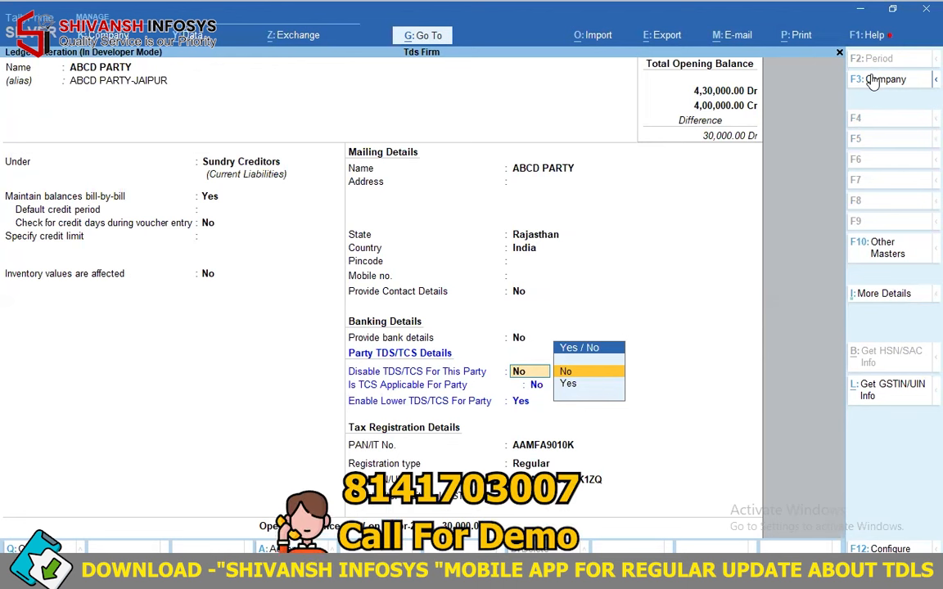
- Try disabling TDS/TCS for ABCD PARTY and return the setting to No
key("Down")
key("Return")
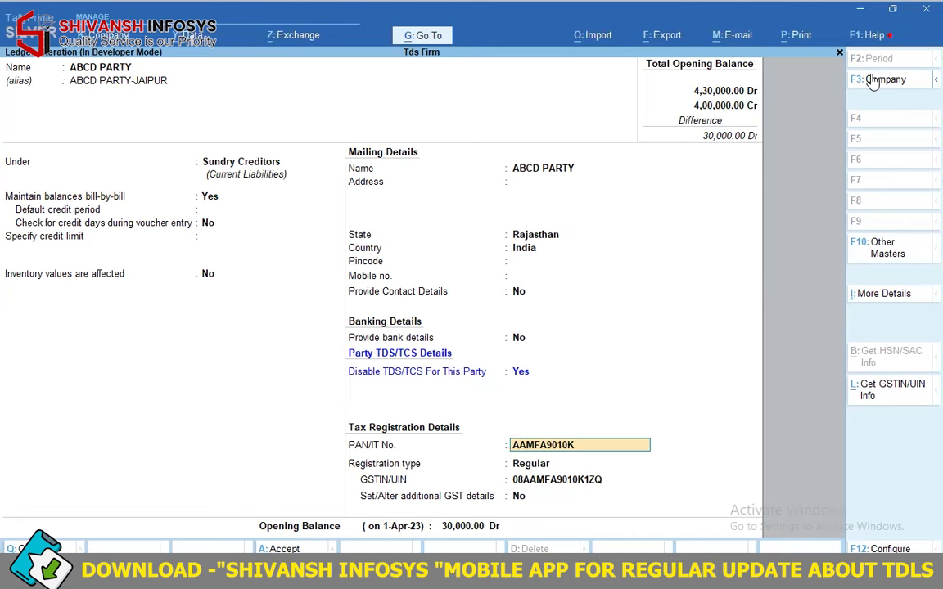
key("Up")
key("Return")
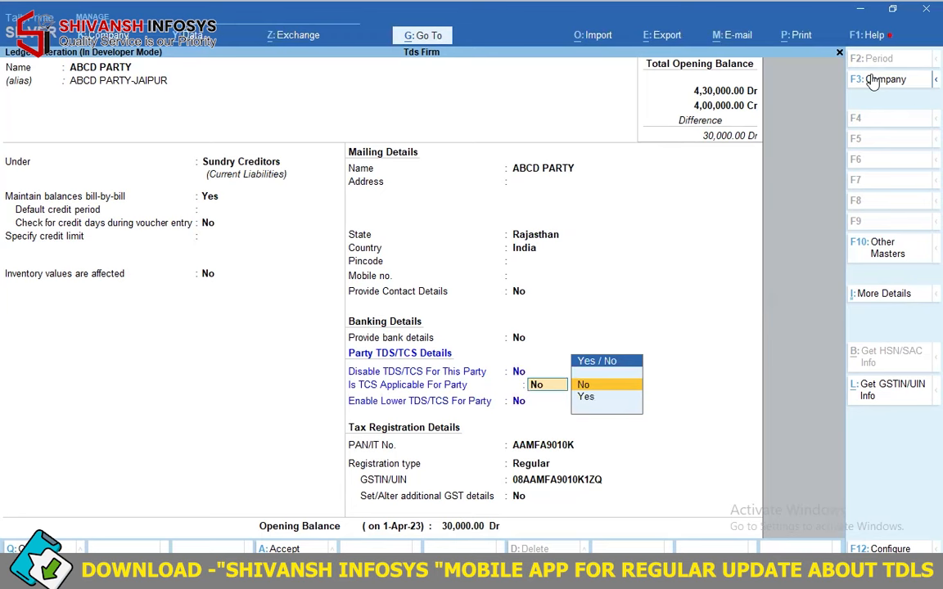
- Try making TCS applicable for ABCD PARTY, view the available TCS sections without choosing one, and set TCS back to No
key("Down")
key("Return")
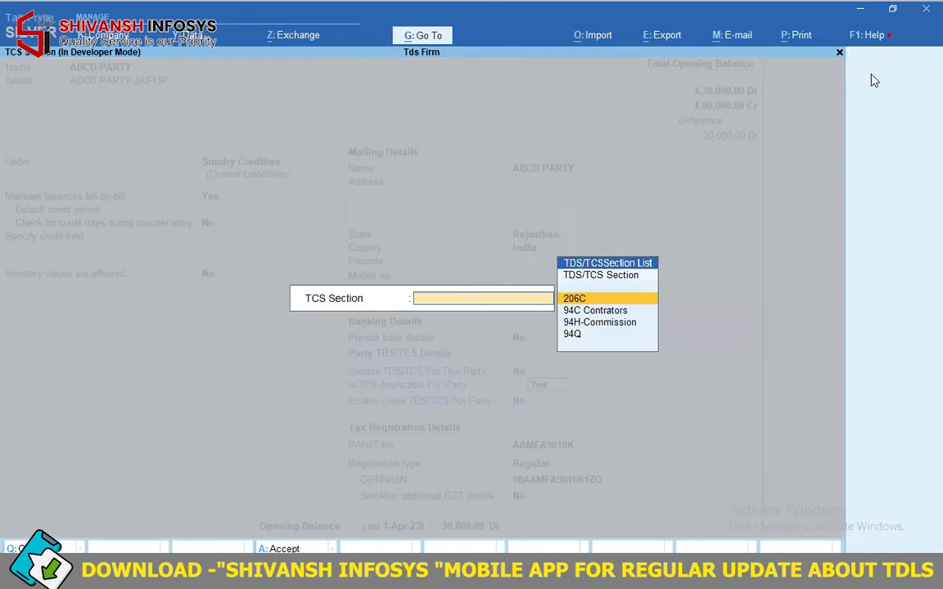
key("Escape")
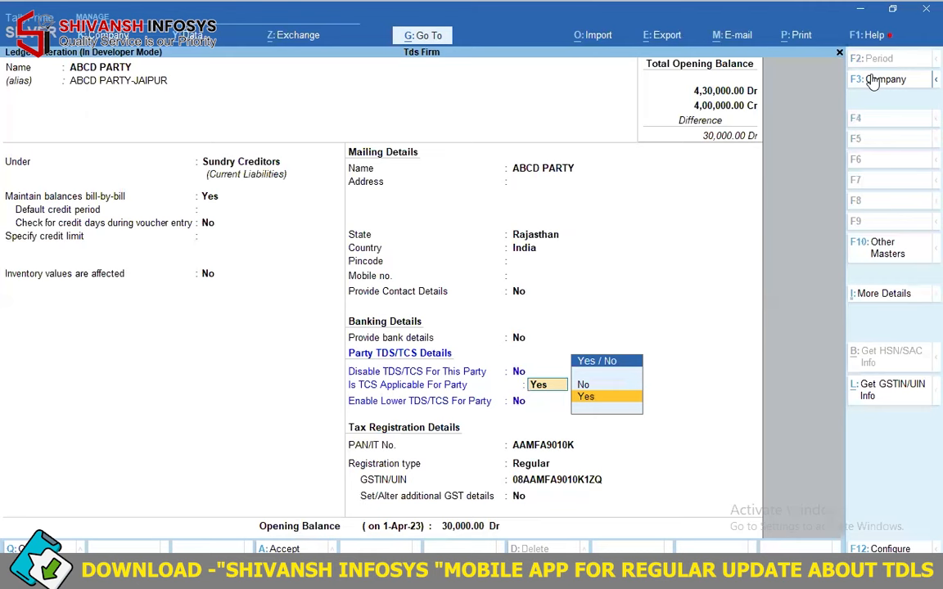
key("n")
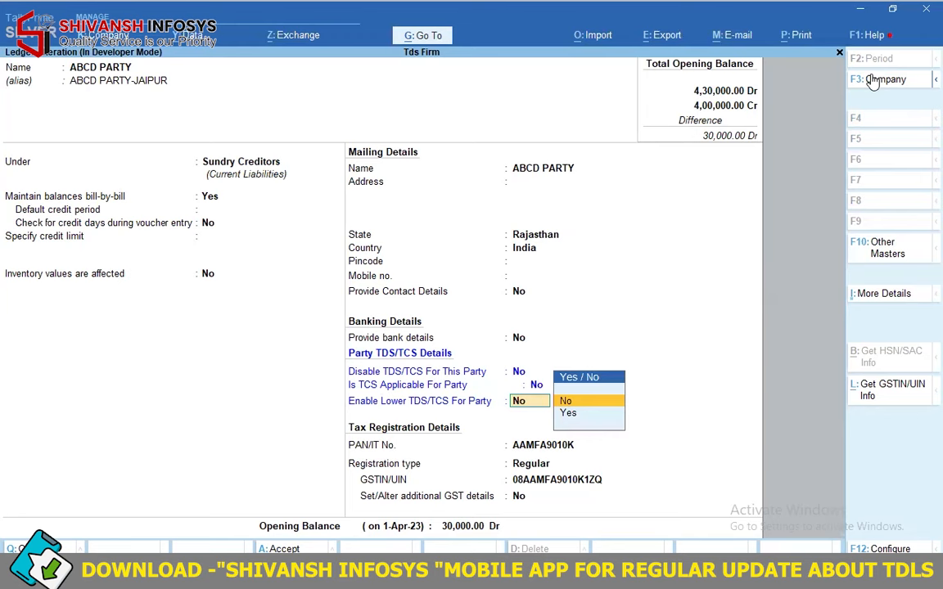
- Enable lower TDS/TCS for ABCD PARTY, keeping 94C Contrators with provision 197, 1-4-2024 to 31-3-2025, at 0.10 %
key("Down")
key("Return")
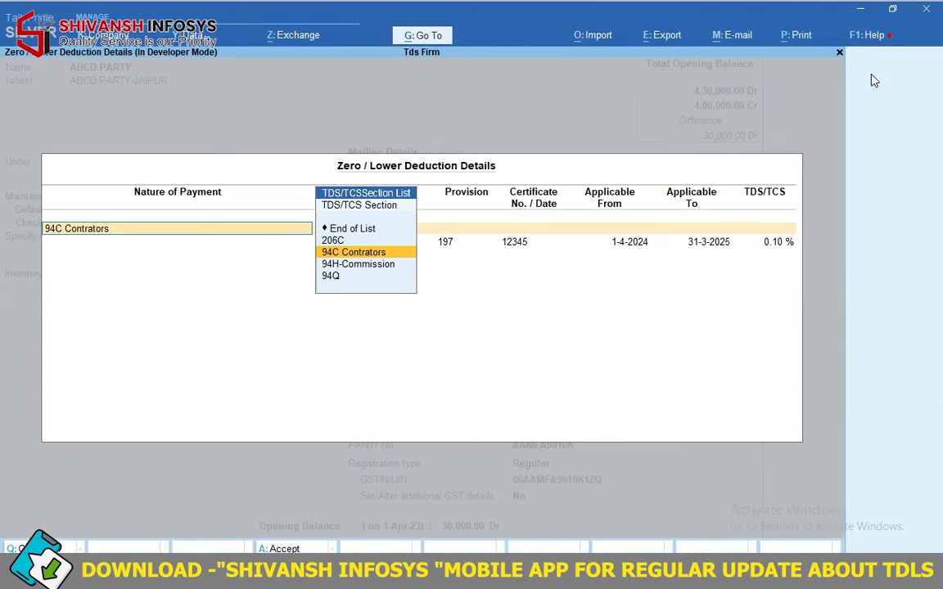
key("Return")
key("Return")
key("BackSpace")
key("Return")
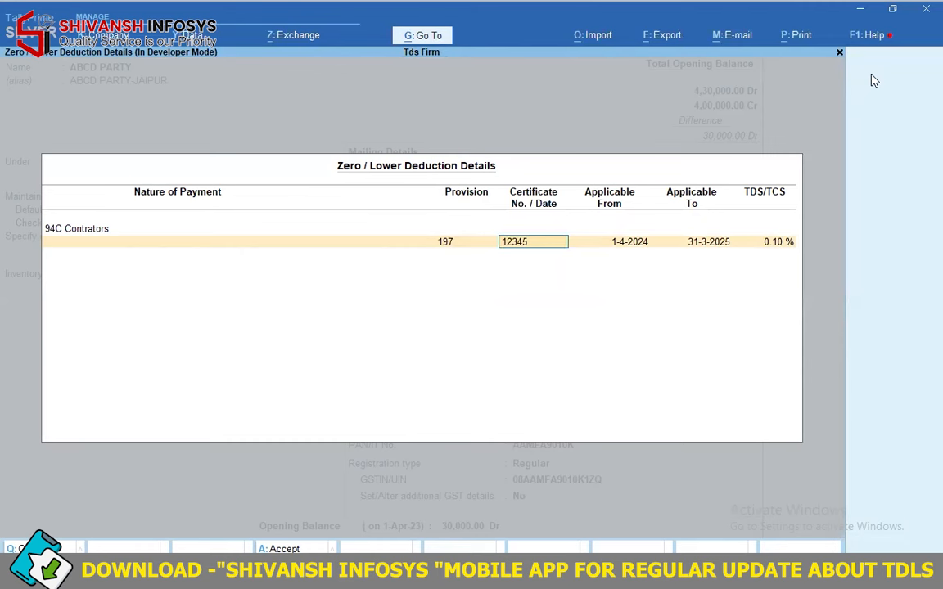
key("Return")
key("Return")
key("Return")
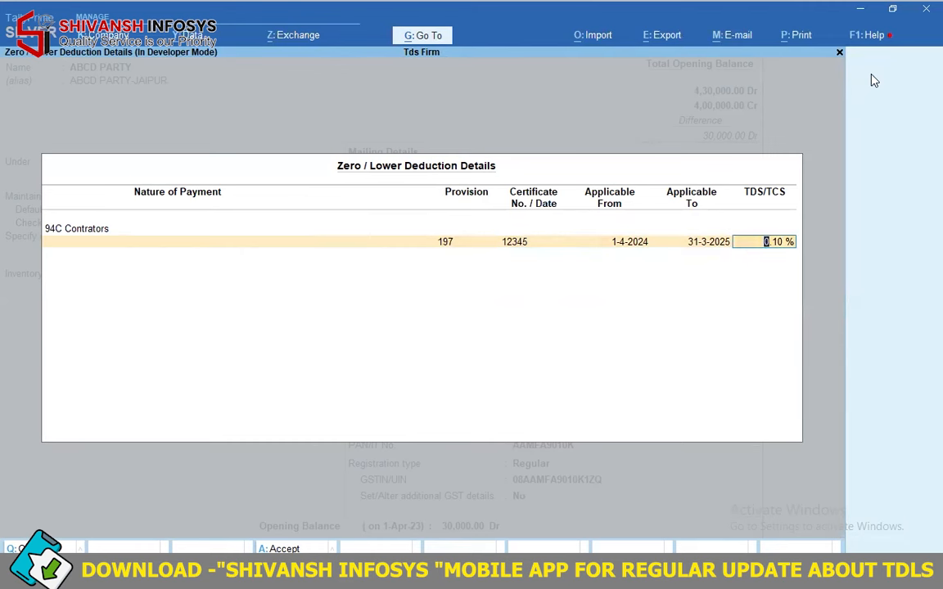
key("Return")
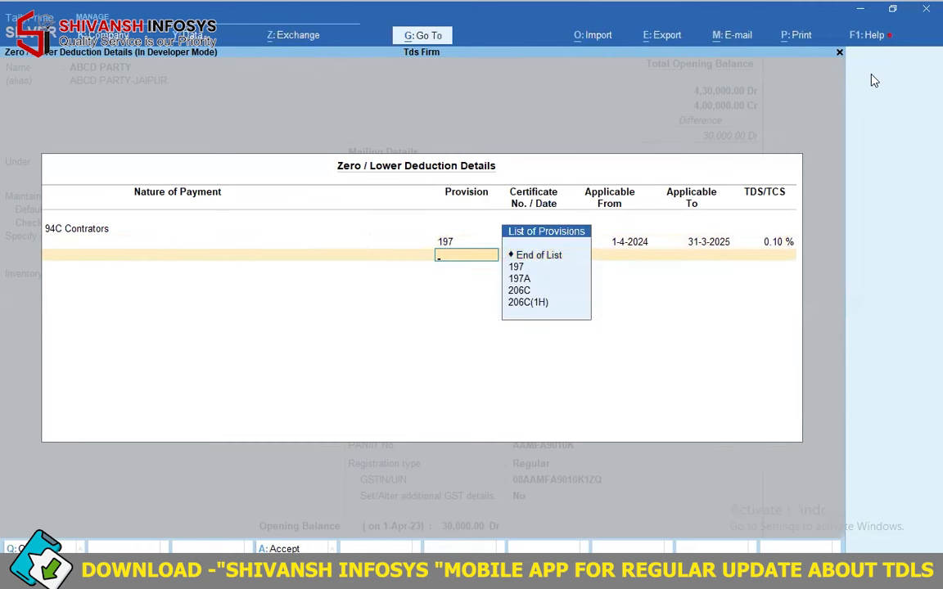
- Finish the zero/lower deduction details and save the ABCD PARTY ledger, returning to the Gateway of Tally
key("BackSpace")
type("qq")
key("Up")
key("Return")
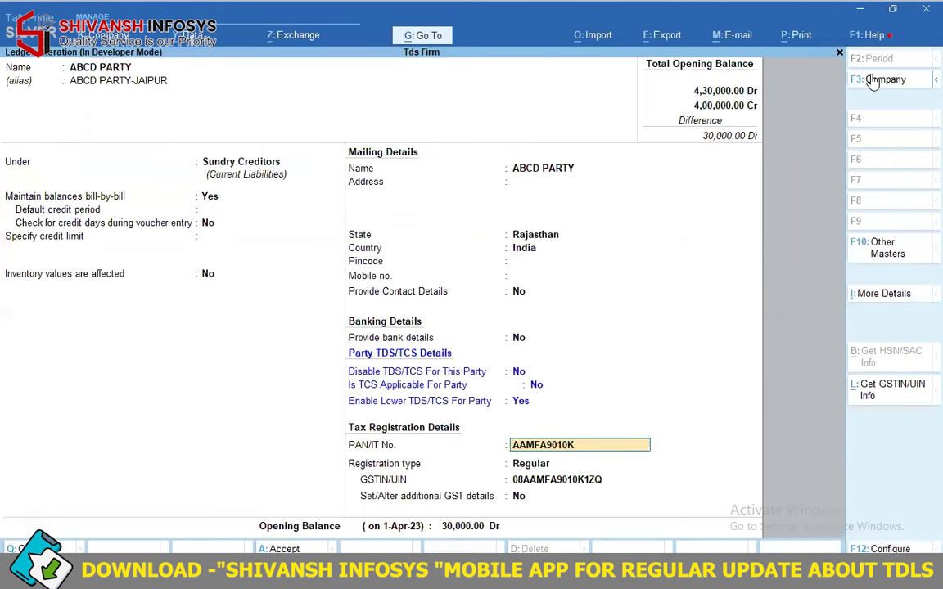
key("ctrl+a")
key("Escape")
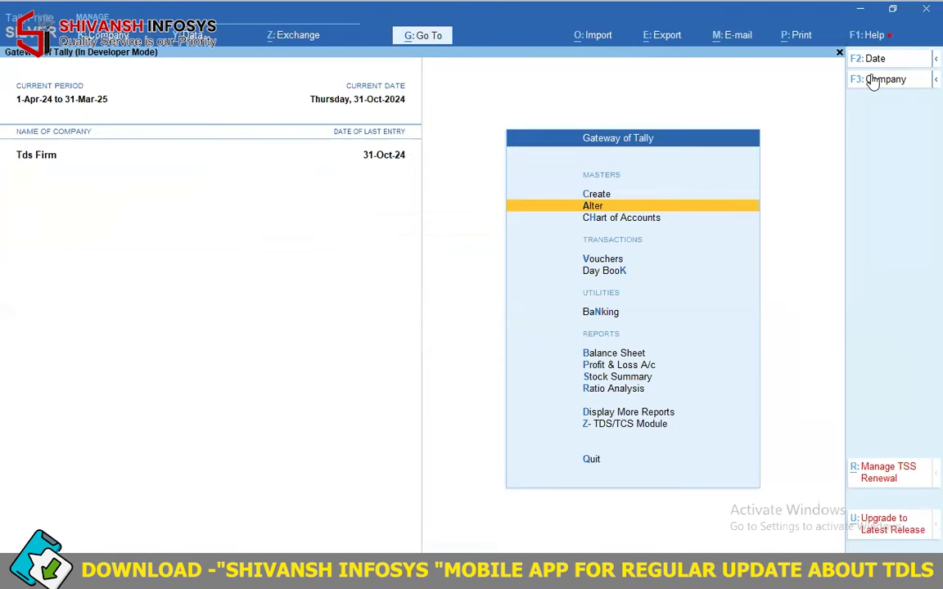
key("Escape")
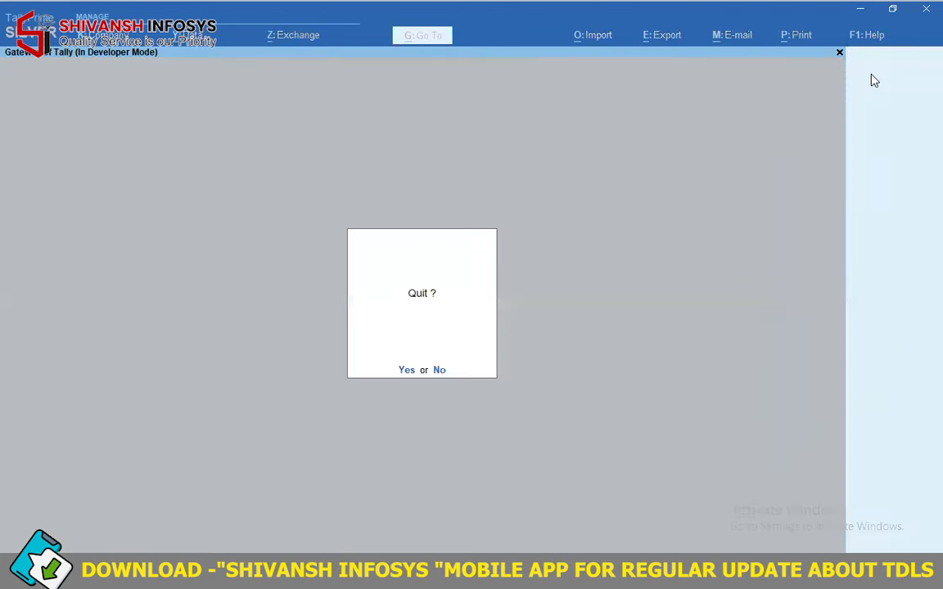
key("Escape")
- Open the options of the section-wise TDS/TCS report in the TDS/TCS module
key("Up")
key("Up")
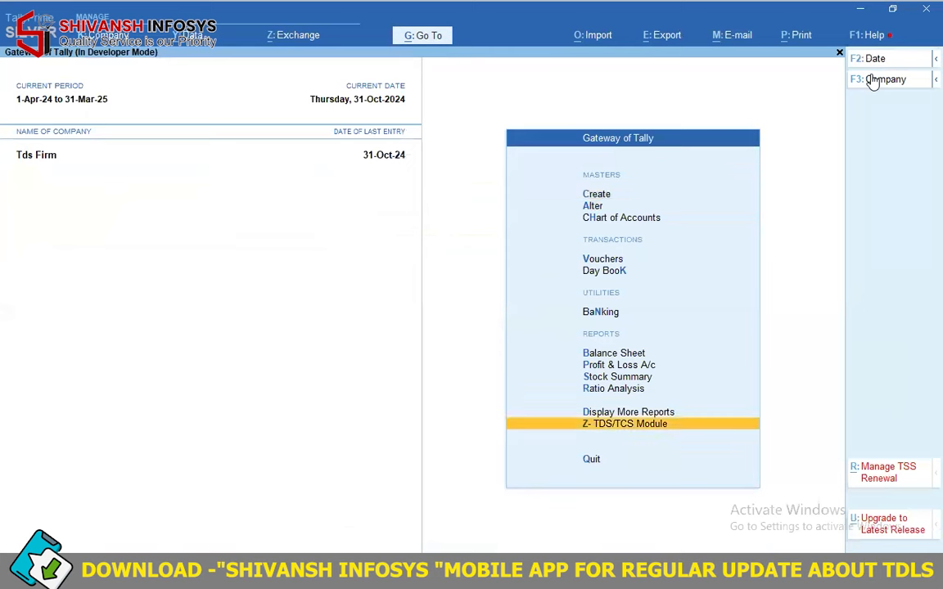
key("Return")
key("Down")
key("Down")
key("Down")
key("Down")
key("Down")
key("Down")
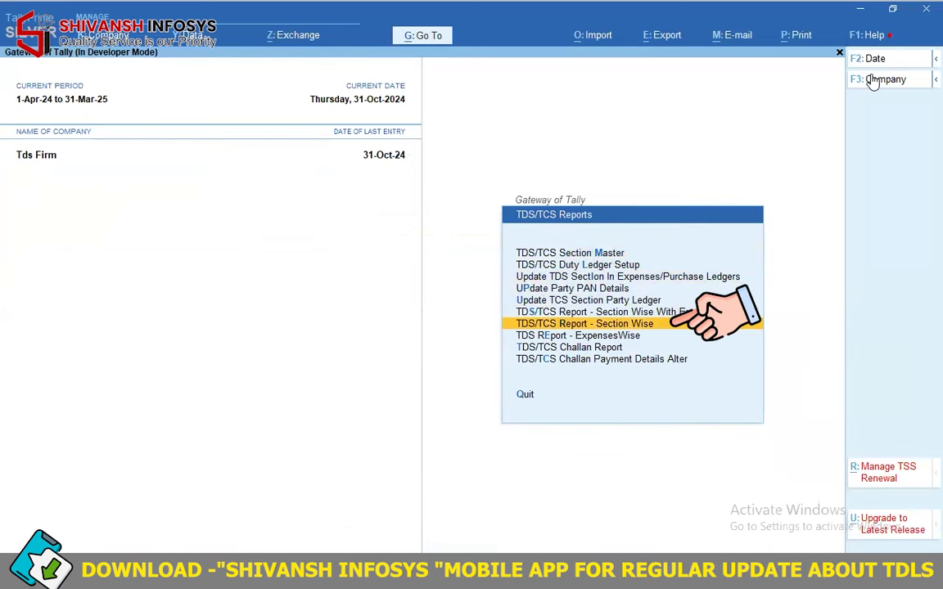
key("Return")
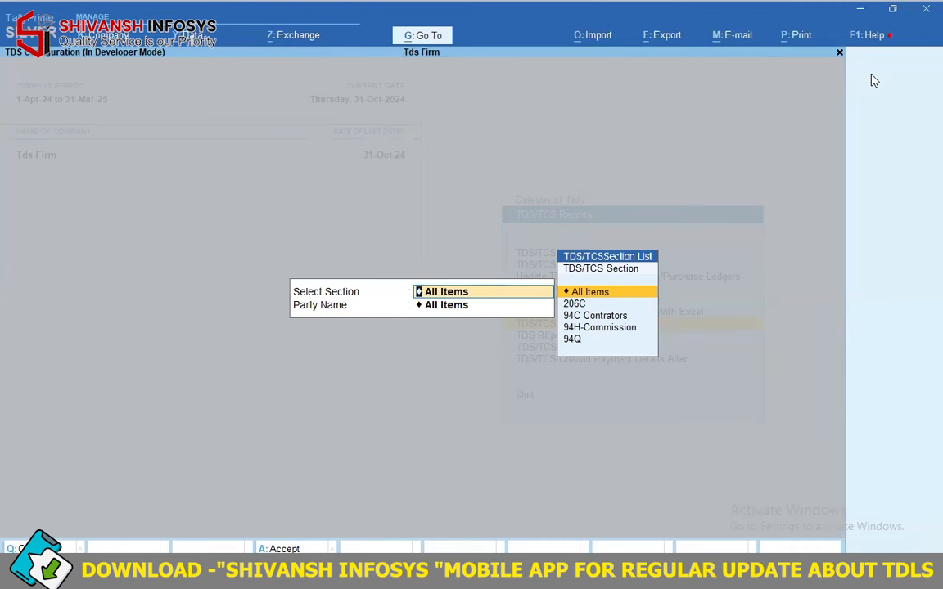
- Display the section-wise TDS report with both the section and the party name set to All Items
key("Return")
key("shift+Tab")
key("Down")
key("Down")
key("Up")
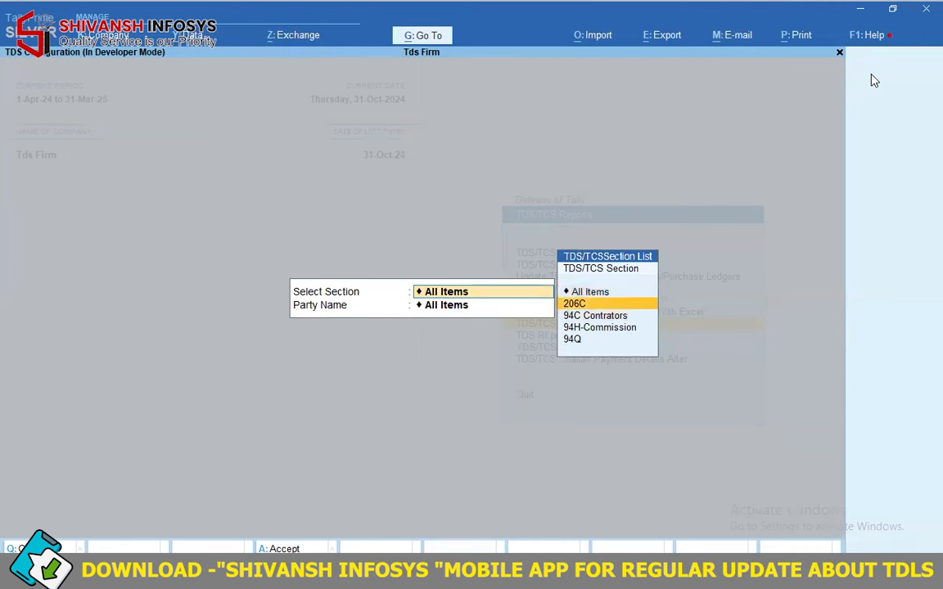
key("Up")
key("Return")
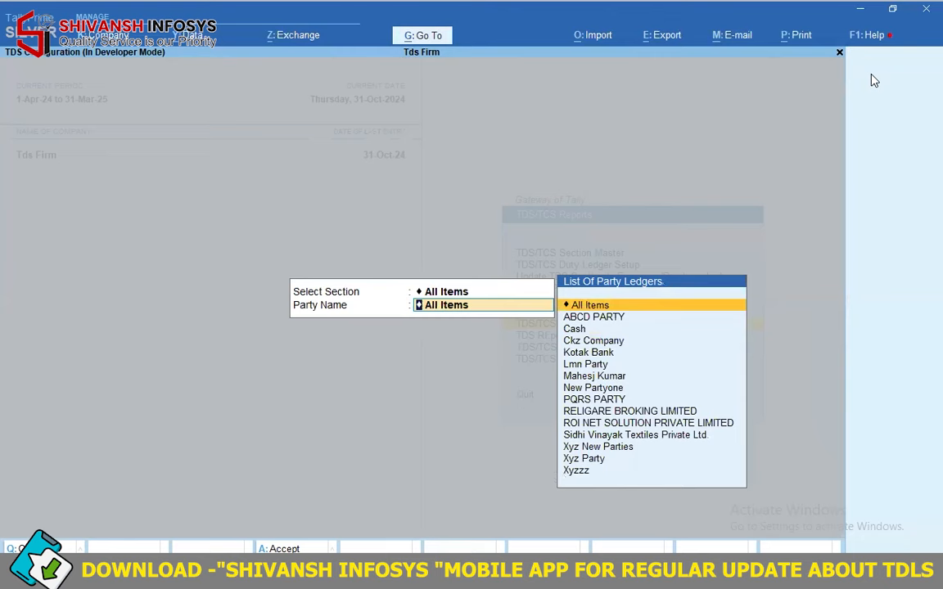
key("Return")
key("Return")
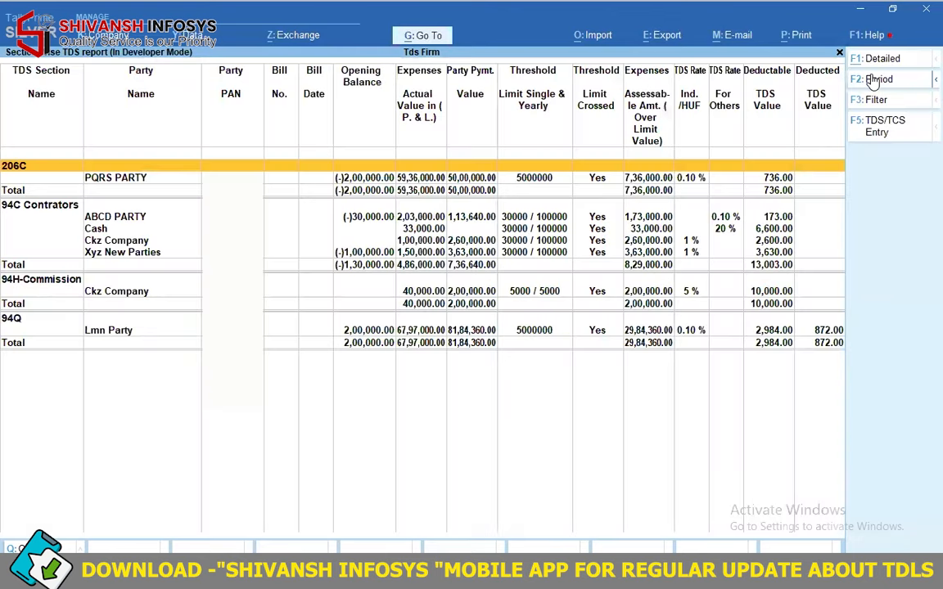
- Expand ABCD PARTY under 94C Contrators in the report to show its bill-wise details
key("Down")
key("Down")
key("Down")
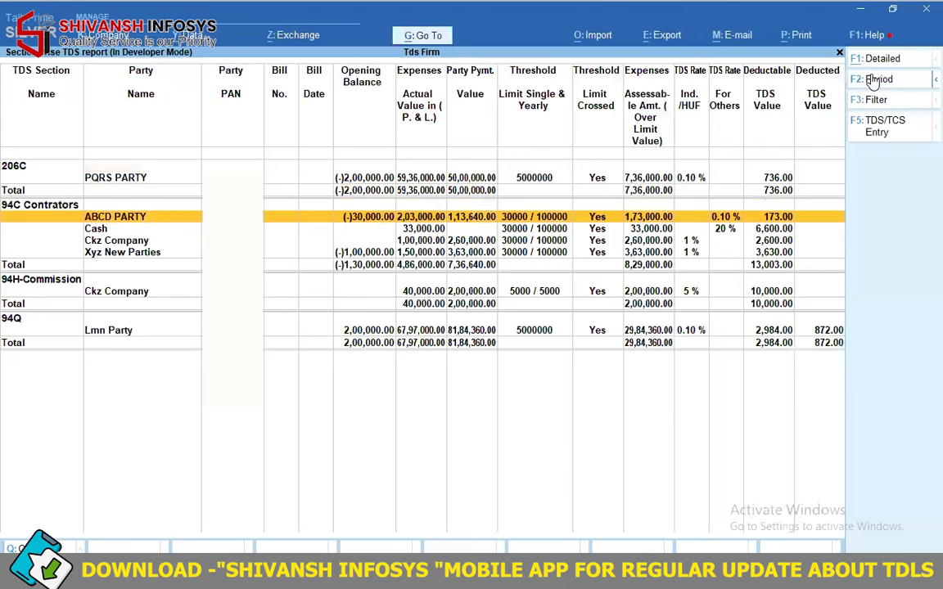
key("Up")
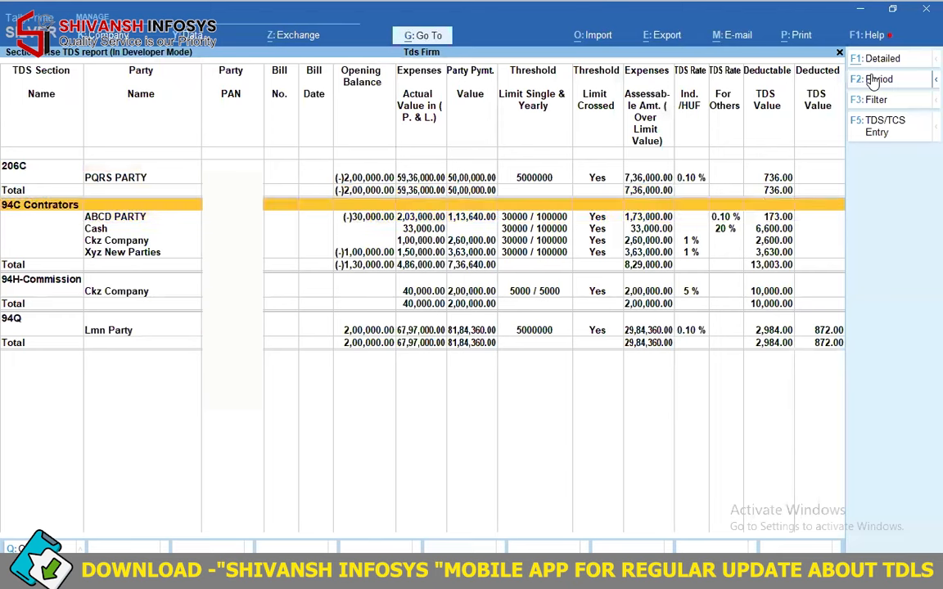
key("Down")
key("shift+Return")
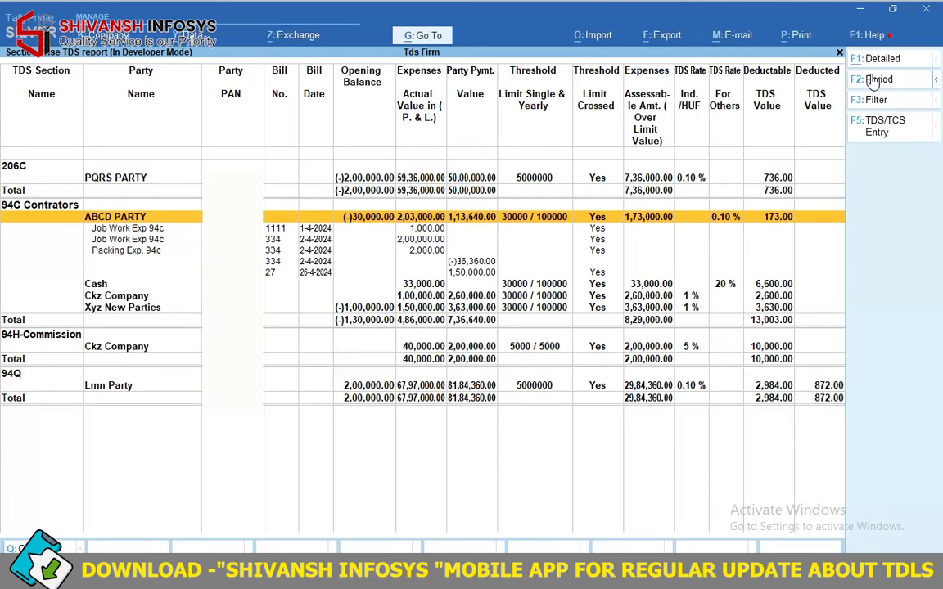
- Examine the bill-wise expense and payment entries listed under ABCD PARTY in the section-wise report
key("Down")
key("Down")
key("Down")
key("Down")
key("Down")
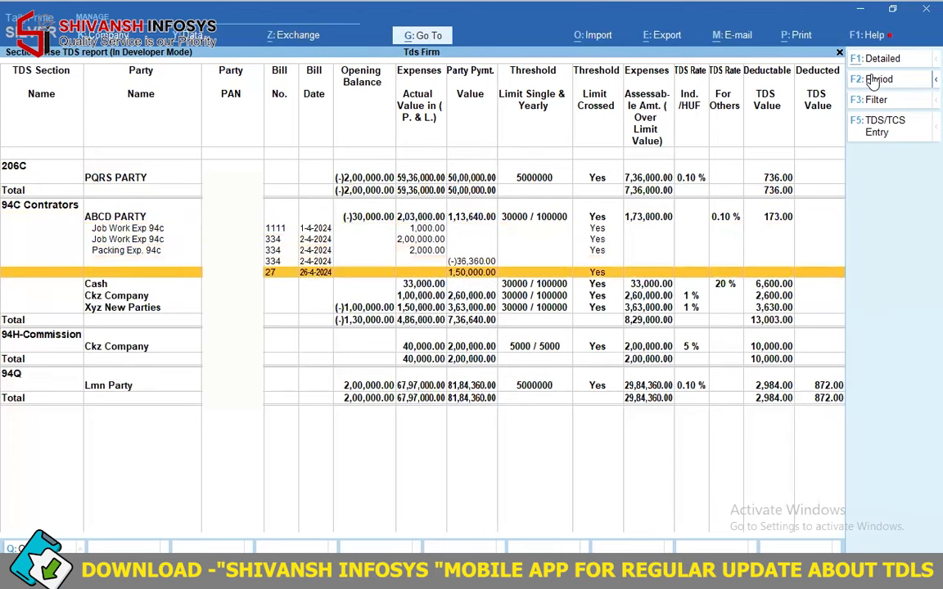
key("Up")
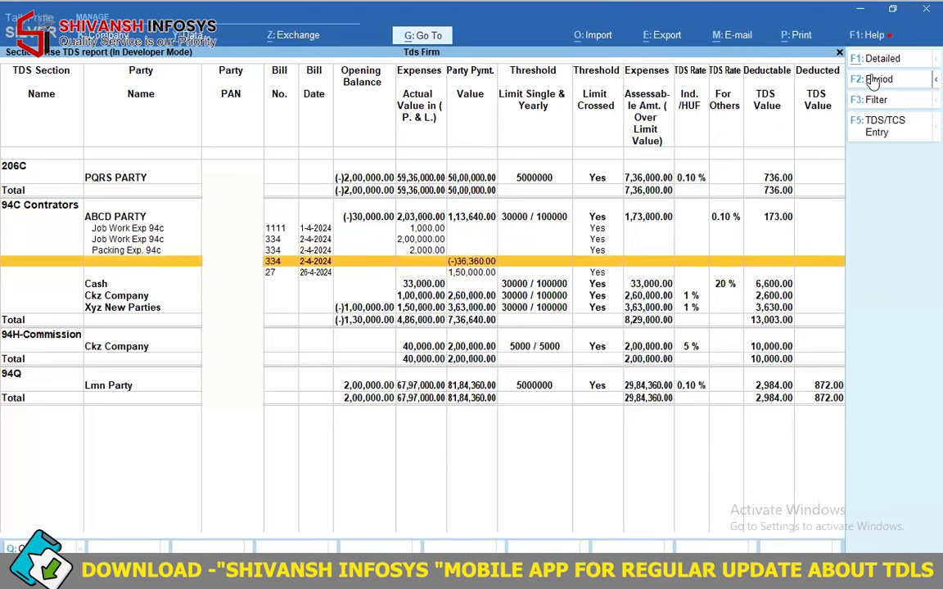
key("Up")
key("Up")
key("Up")
key("Up")
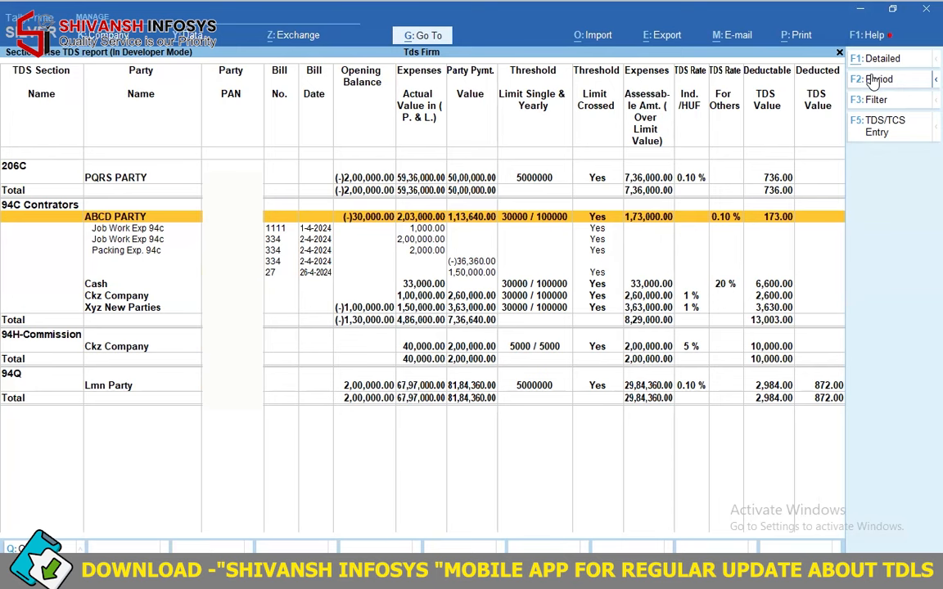
- Open the journal voucher of bill 1111 listed under ABCD PARTY and go to its party line
key("Down")
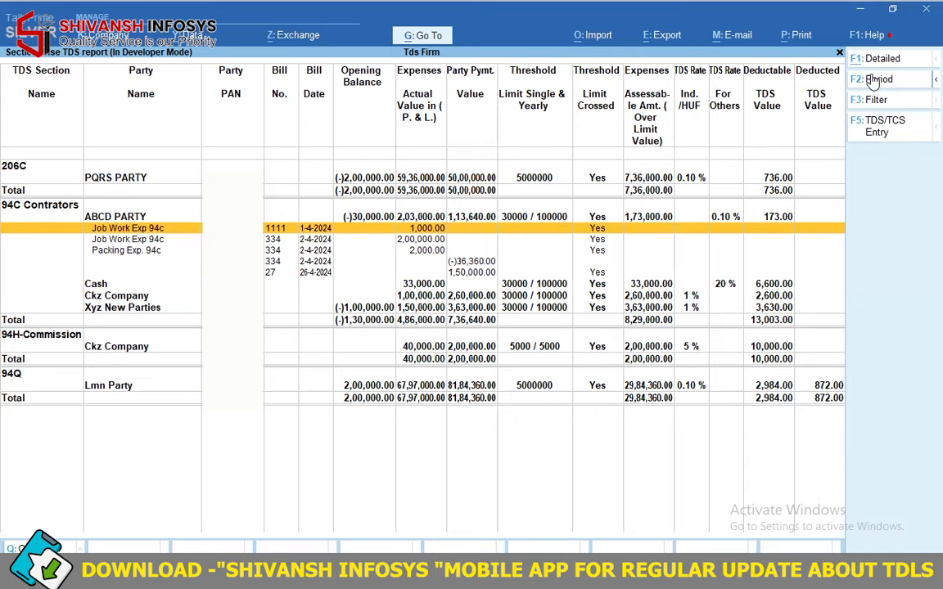
key("Return")
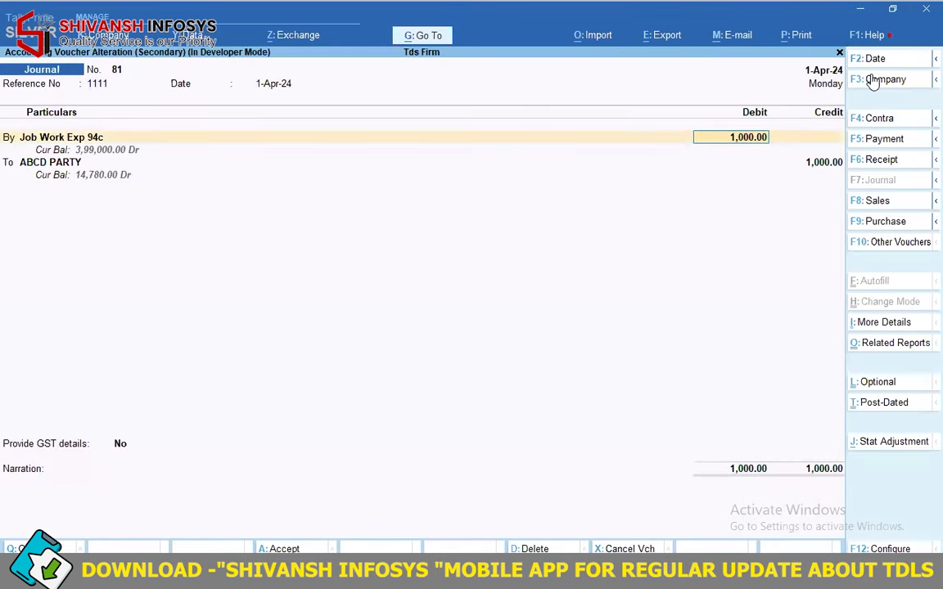
key("Return")
key("Return")
key("Return")
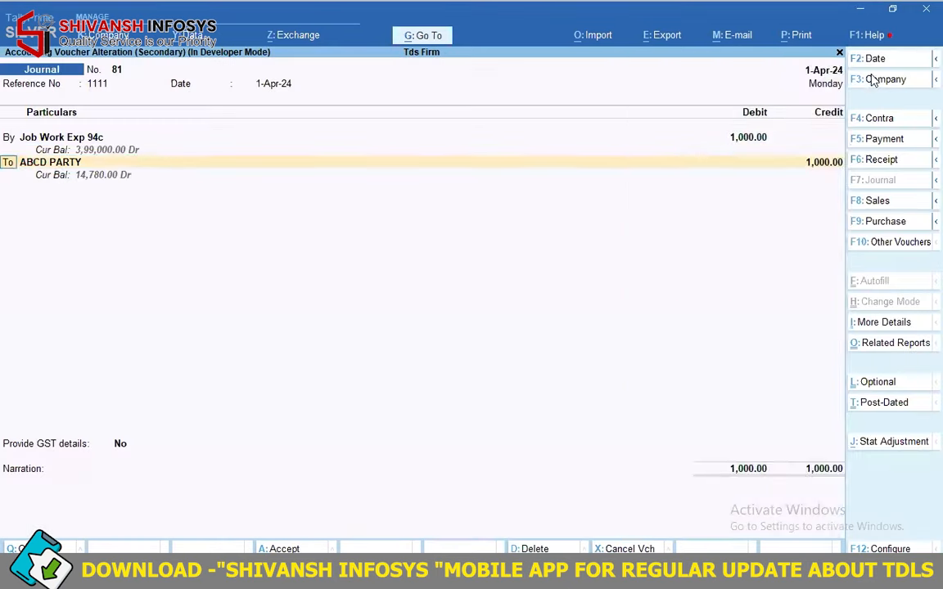
- Change ABCD PARTY's 30,000.00 opening balance to Cr in its ledger and leave the journal voucher without saving it
key("Return")
key("ctrl+Return")
key("Return")
key("Return")
key("Return")
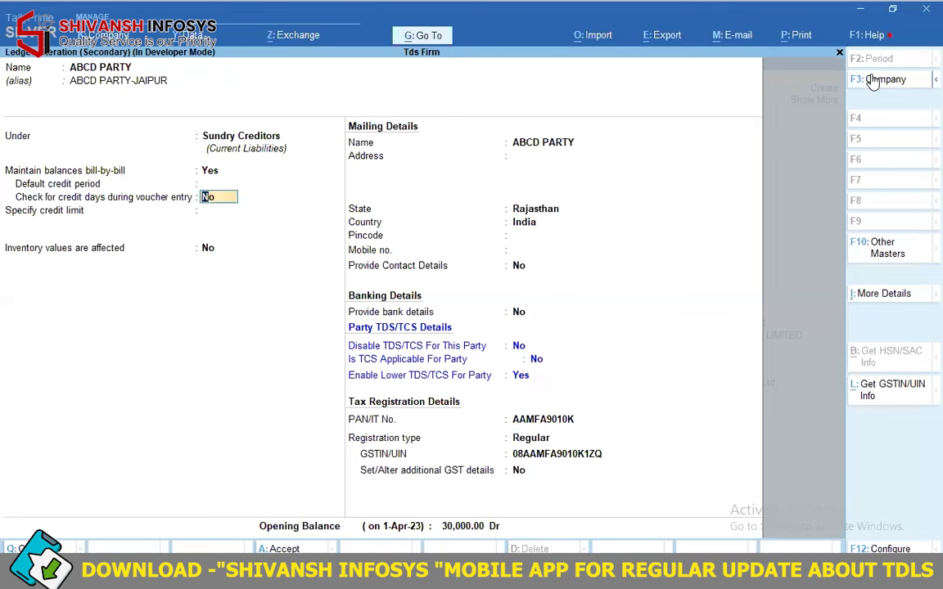
key("ctrl+a")
key("Return")
key("Return")
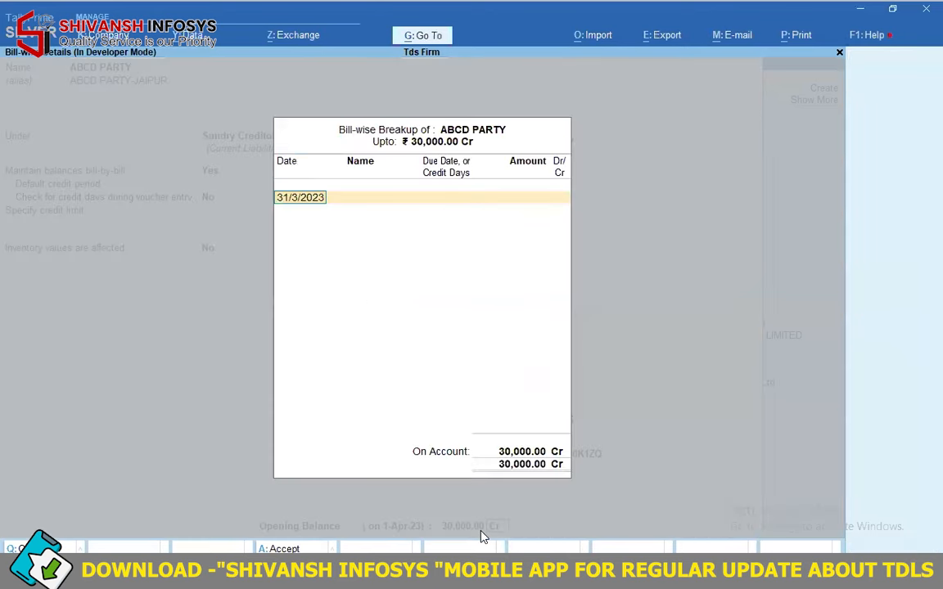
key("ctrl+a")
key("Return")
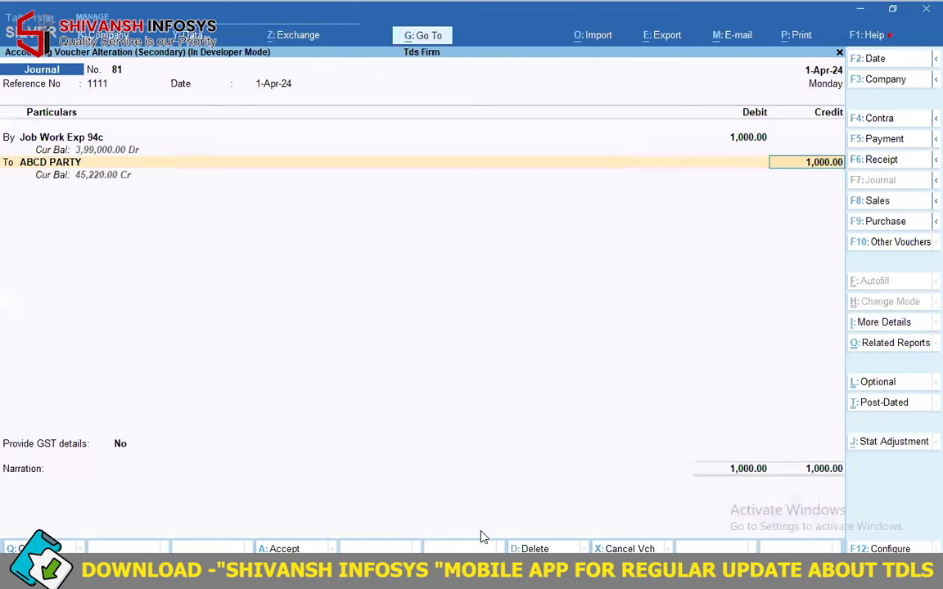
key("BackSpace")
key("Escape")
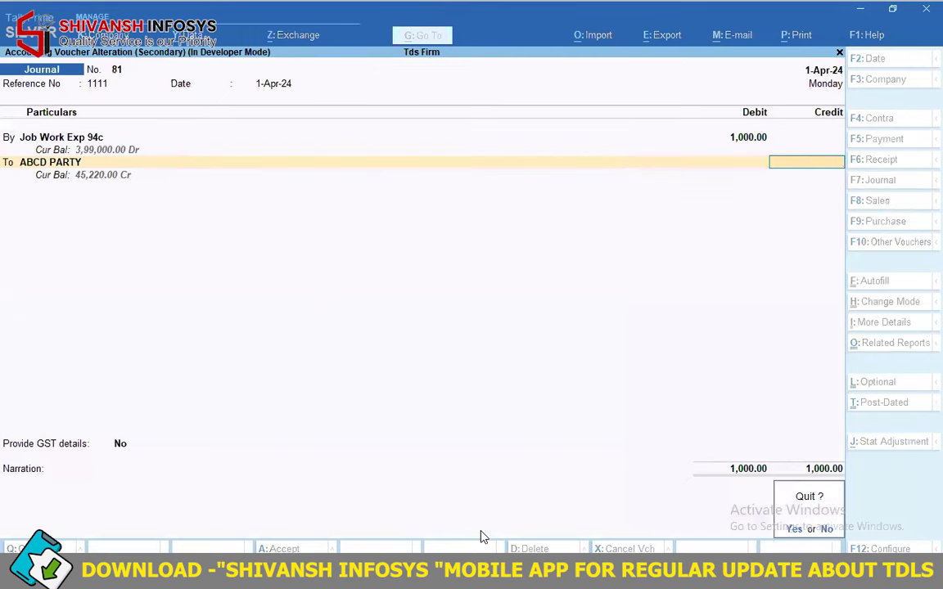
key("Return")
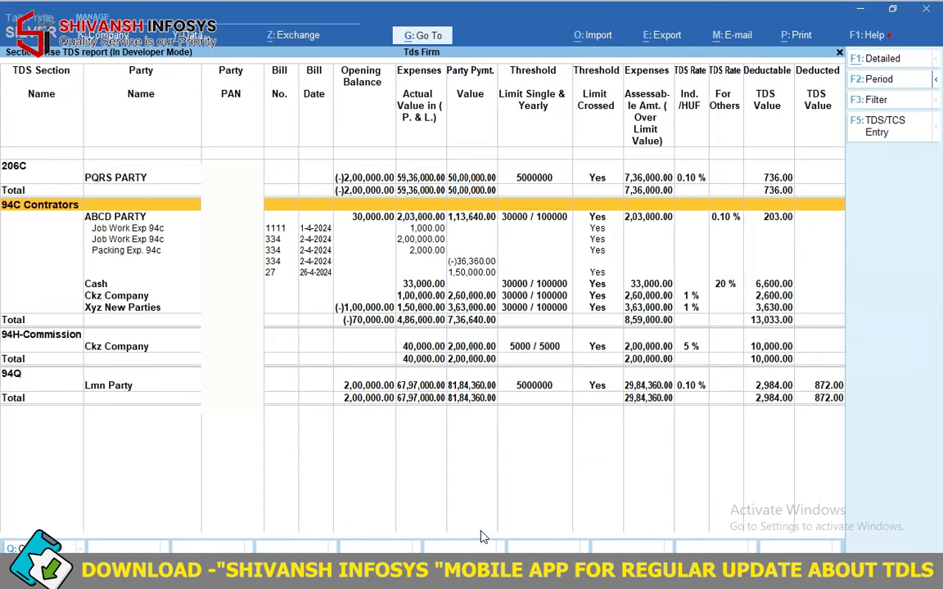
key("ctrl+n")
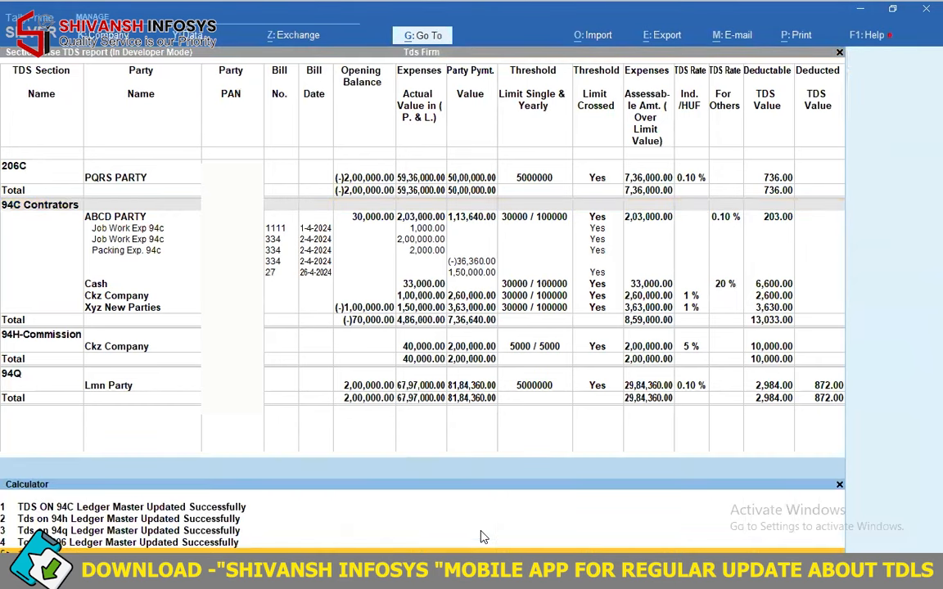
type("113640-30000")
key("Return")
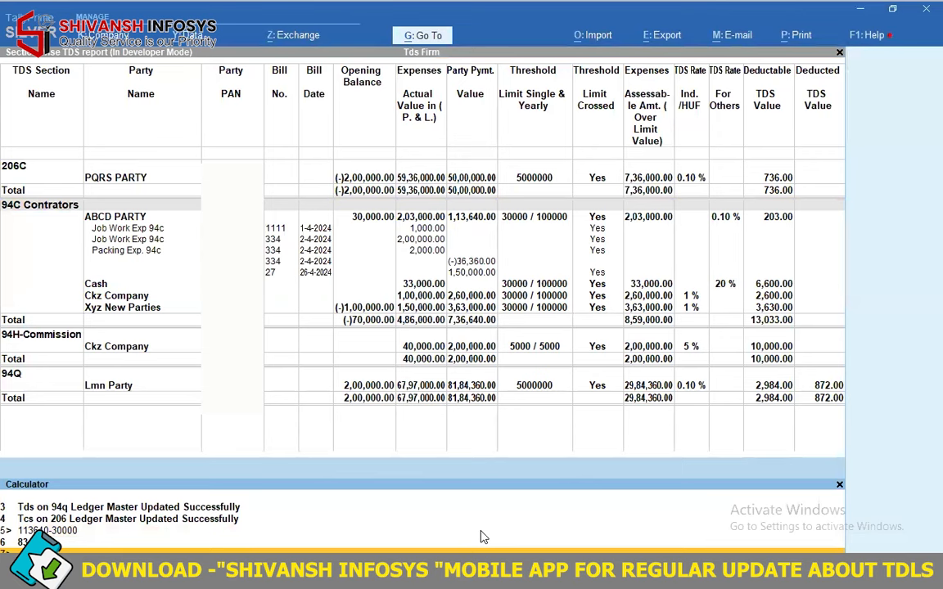
key("ctrl+n")
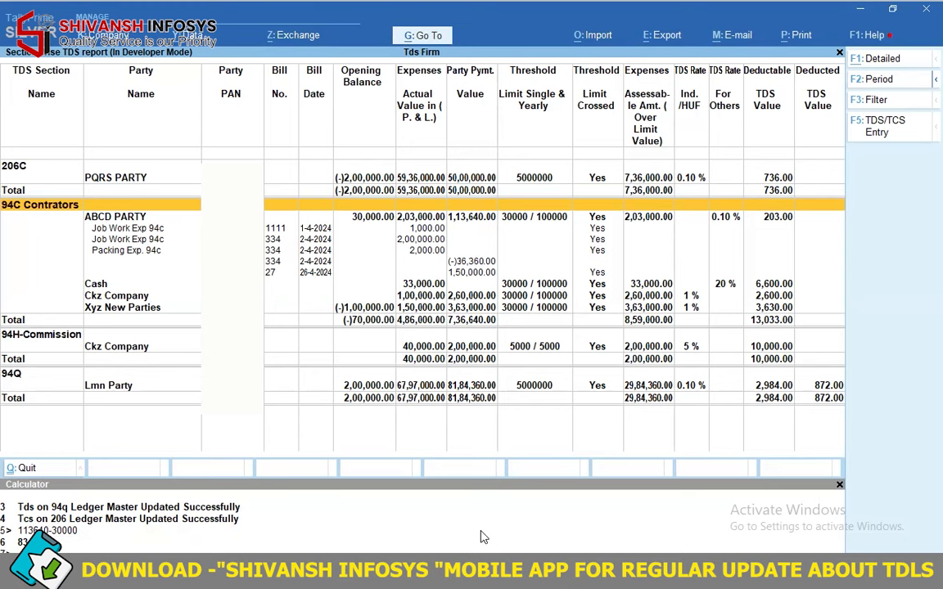
- Set the ABCD PARTY debit in payment voucher 27 to 2,30,000 On Account and save the voucher
key("Down")
key("Down")
key("Down")
key("Down")
key("Down")
key("Down")
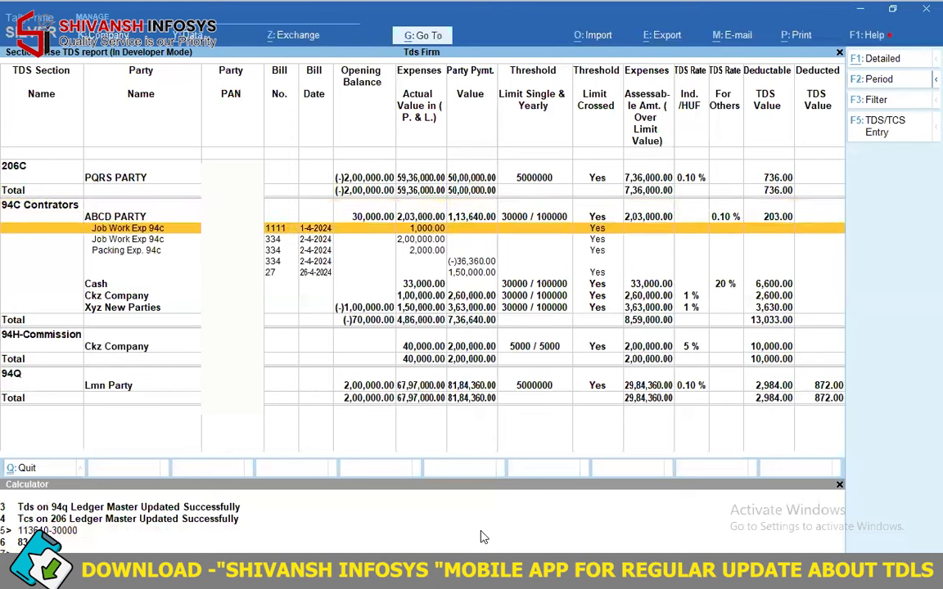
key("Return")
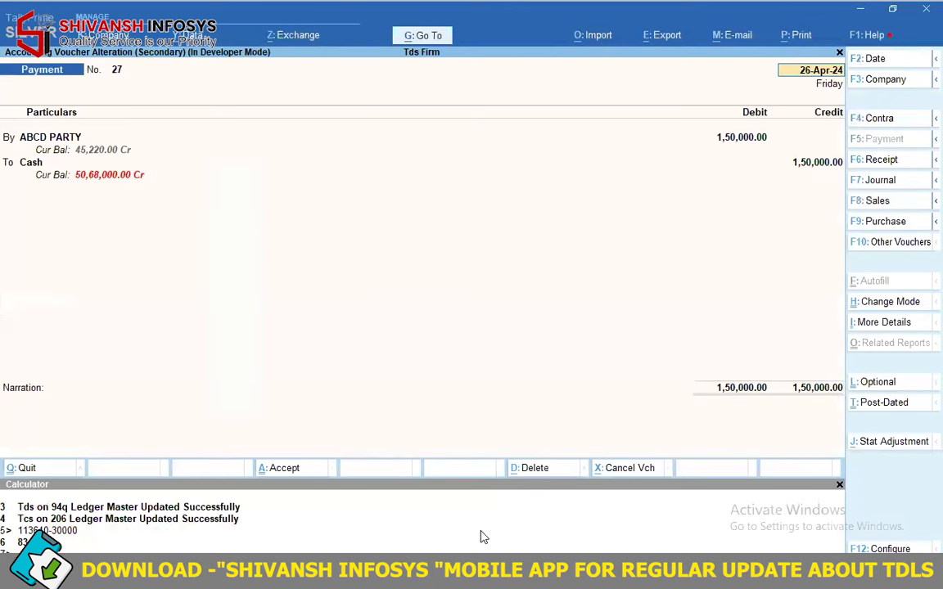
left_click(754, 141)
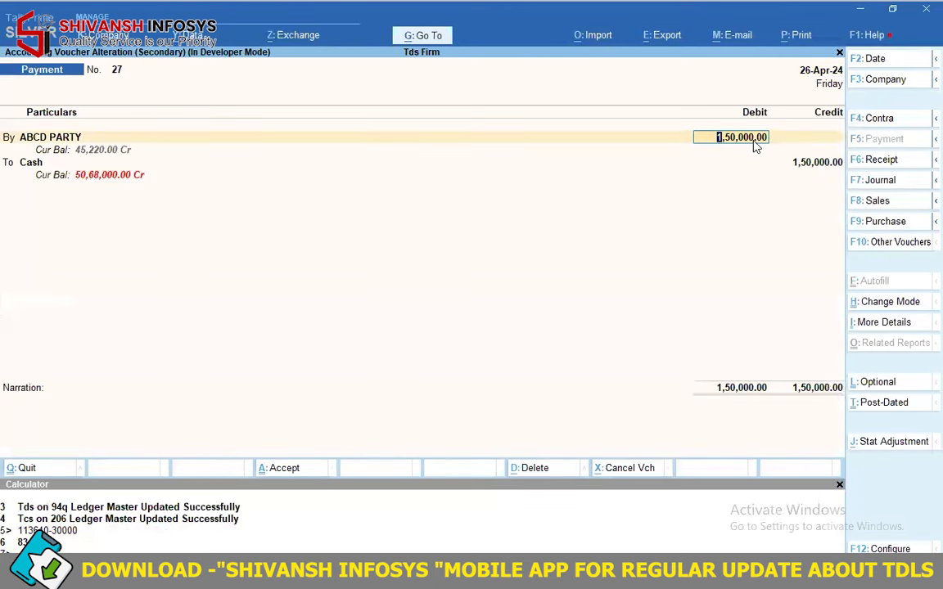
type("230000")
key("Return")
key("Return")
key("Return")
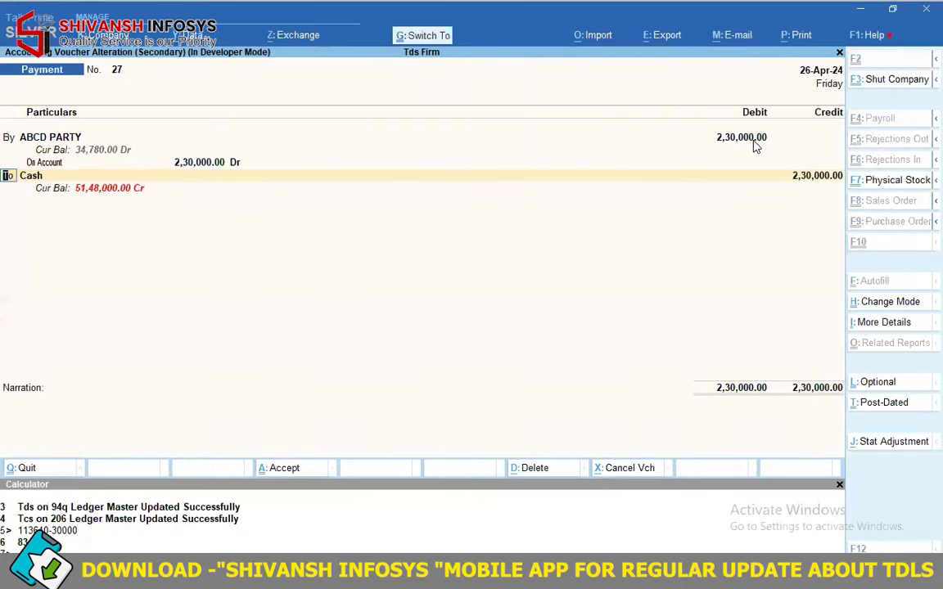
key("ctrl+a")
- Reopen payment voucher 27 from the report, set the ABCD PARTY debit to 27,00,000 On Account and save it
key("Down")
key("Down")
key("Down")
key("Down")
key("Down")
key("Up")
key("Up")
key("Up")
key("Up")
key("Down")
key("Down")
key("Down")
key("Down")
key("Down")
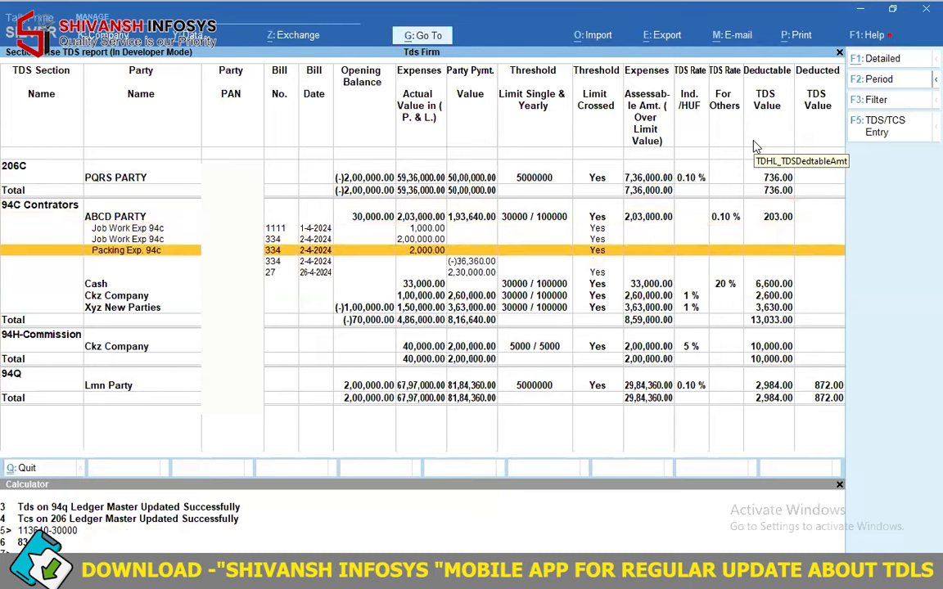
key("Return")
key("Return")
type("27,00,000")
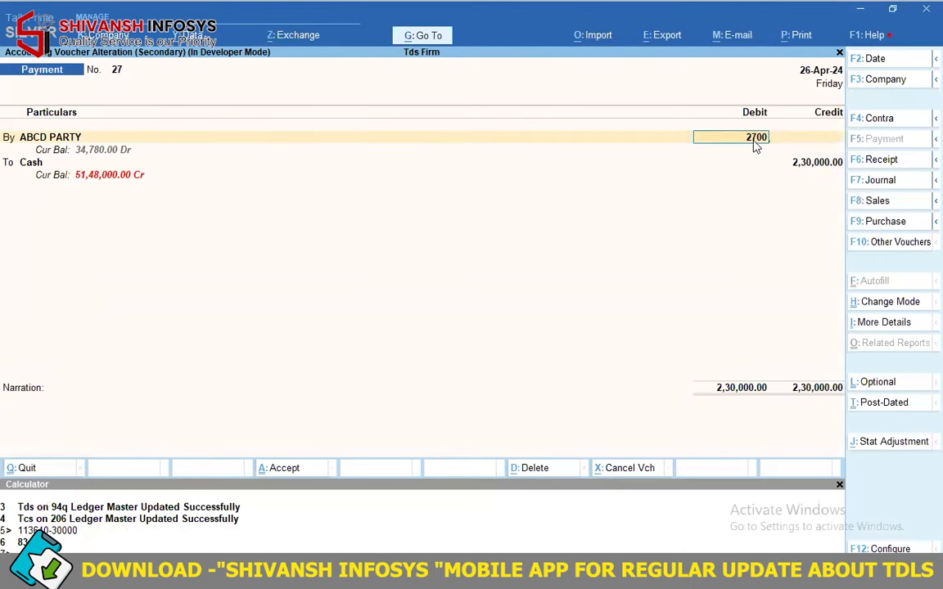
key("Return")
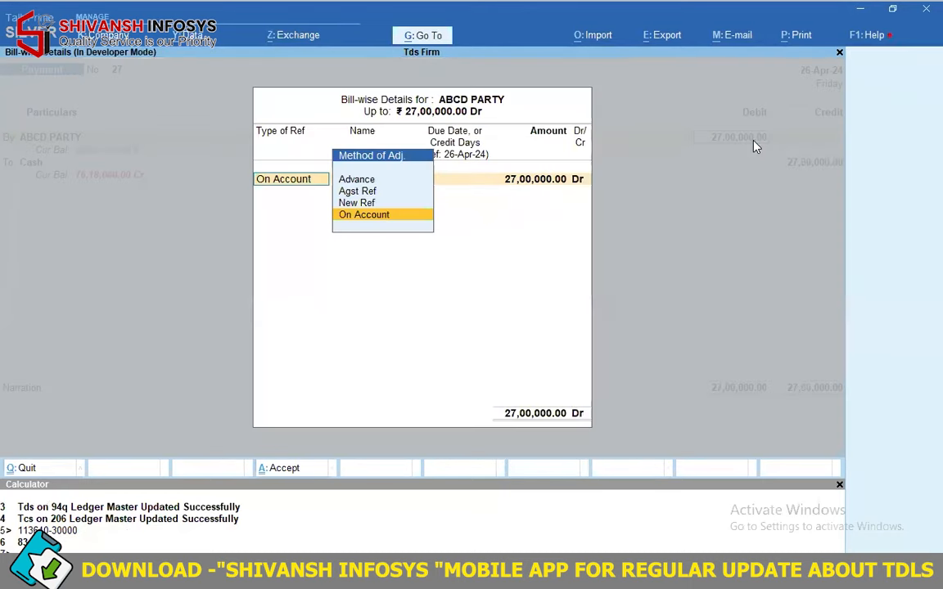
key("Return")
key("Return")
key("ctrl")
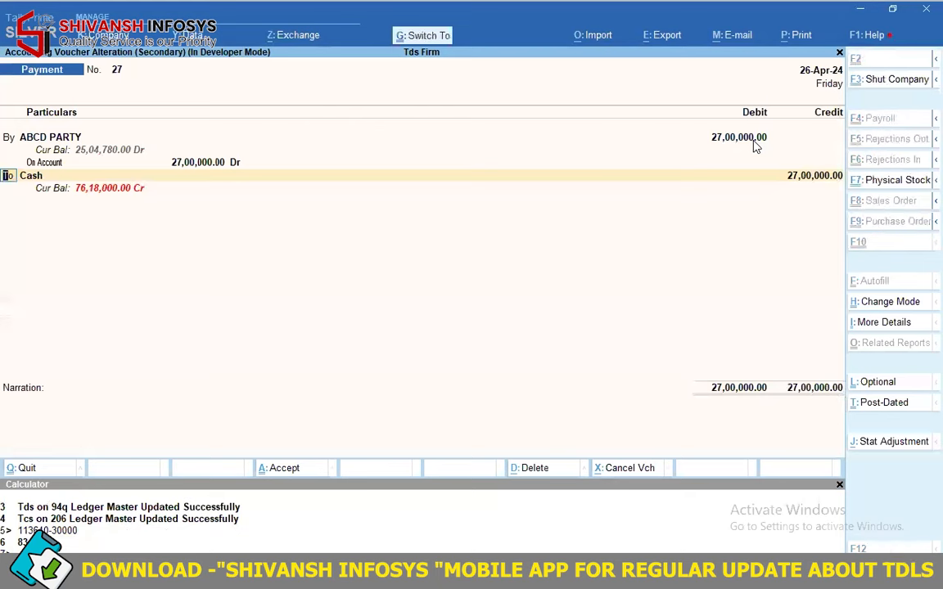
key("ctrl+a")
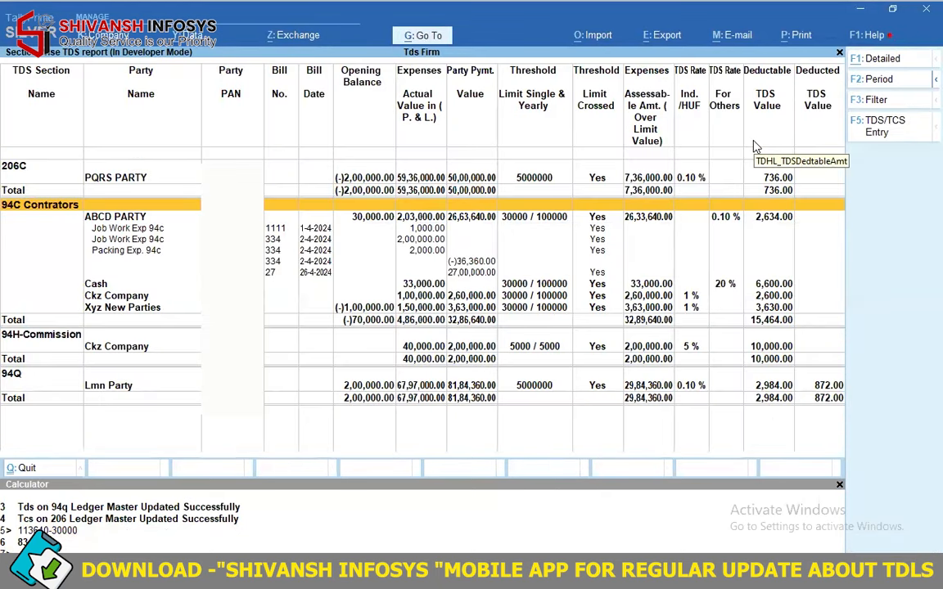
- Set the ABCD PARTY debit in payment voucher 27 to 2,70,000 On Account and save the voucher
key("Down")
key("Down")
key("Down")
key("Down")
key("Down")
key("Down")
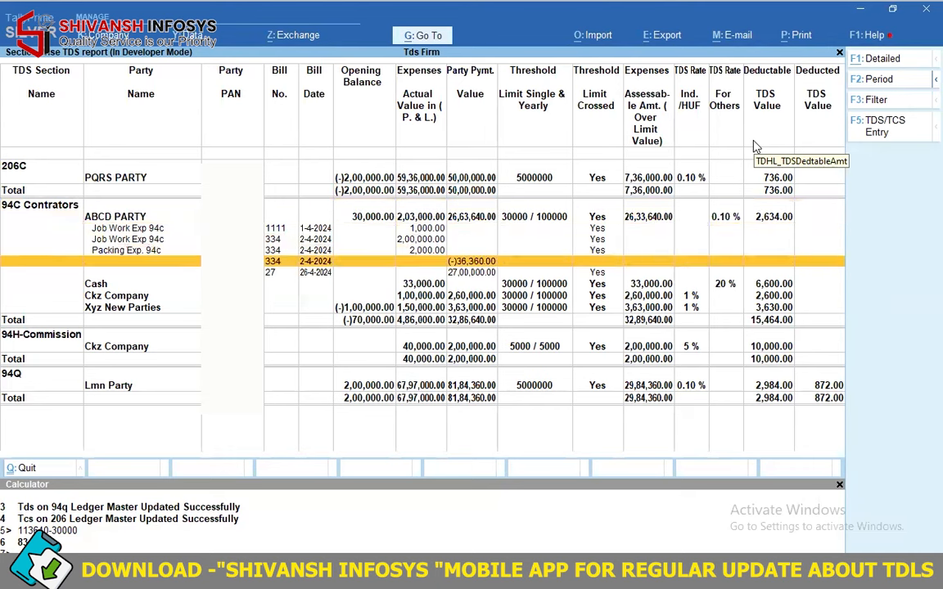
key("Return")
key("Return")
key("Return")
type("2,7")
type("0,000")
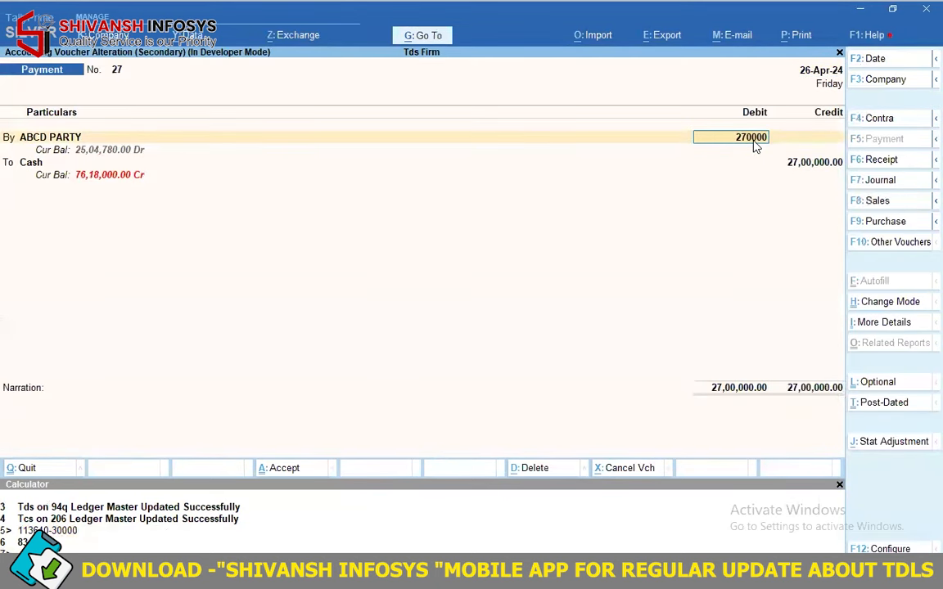
key("Return")
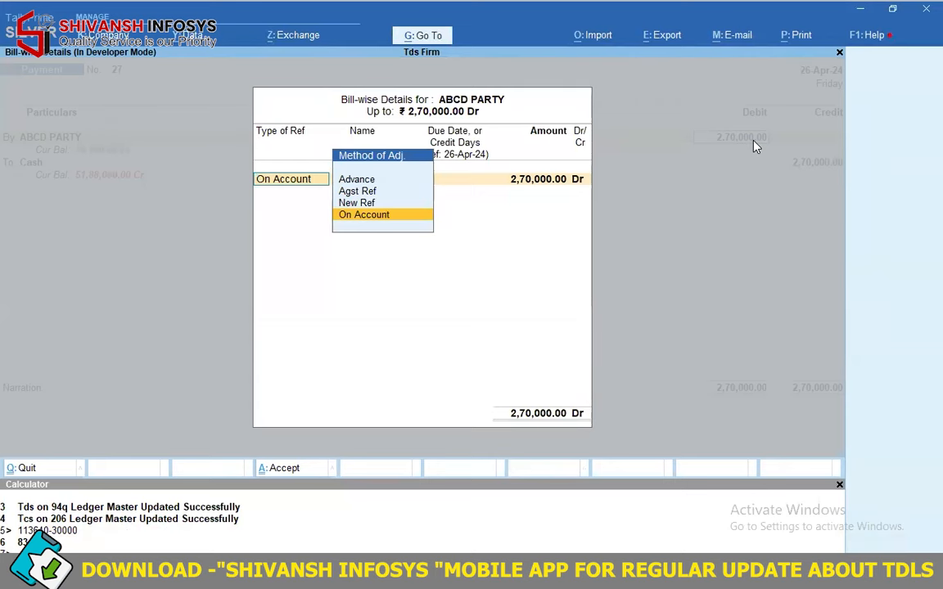
key("Return")
key("Return")
key("Return")
key("ctrl+a")
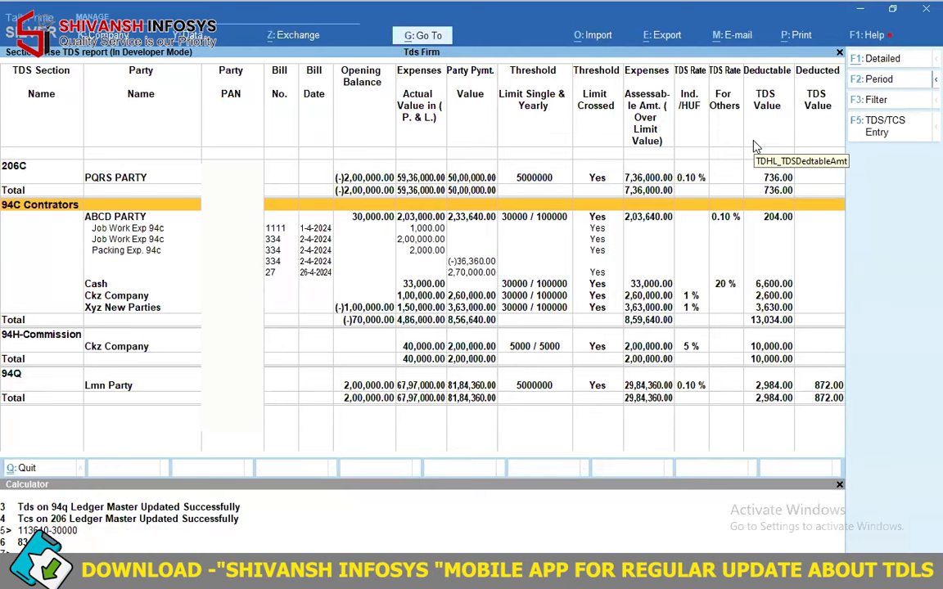
- Expand PQRS PARTY under 206C in the report and review its bill-wise entries
key("Down")
key("Down")
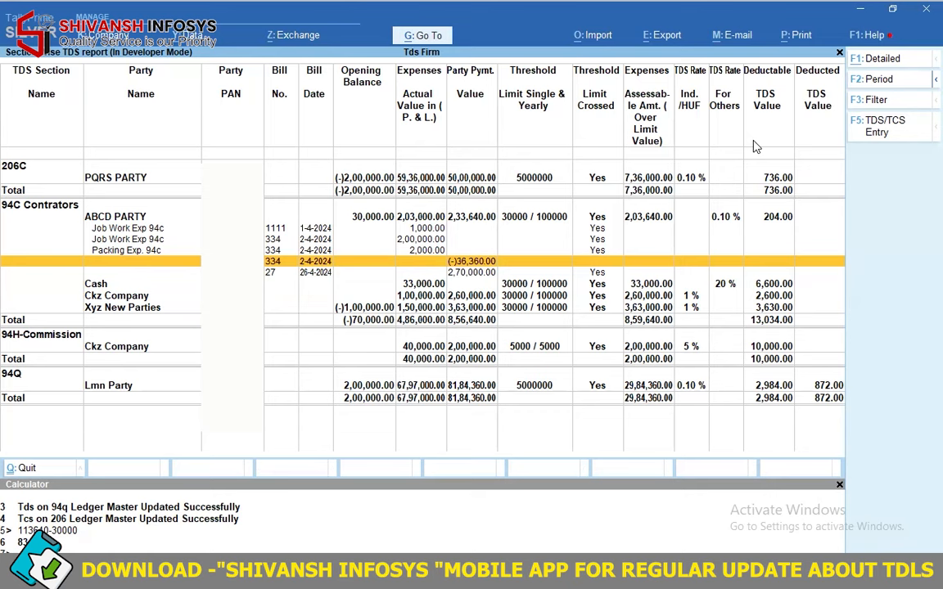
key("Up")
key("Up")
key("Up")
key("Up")
key("Up")
key("Up")
key("Up")
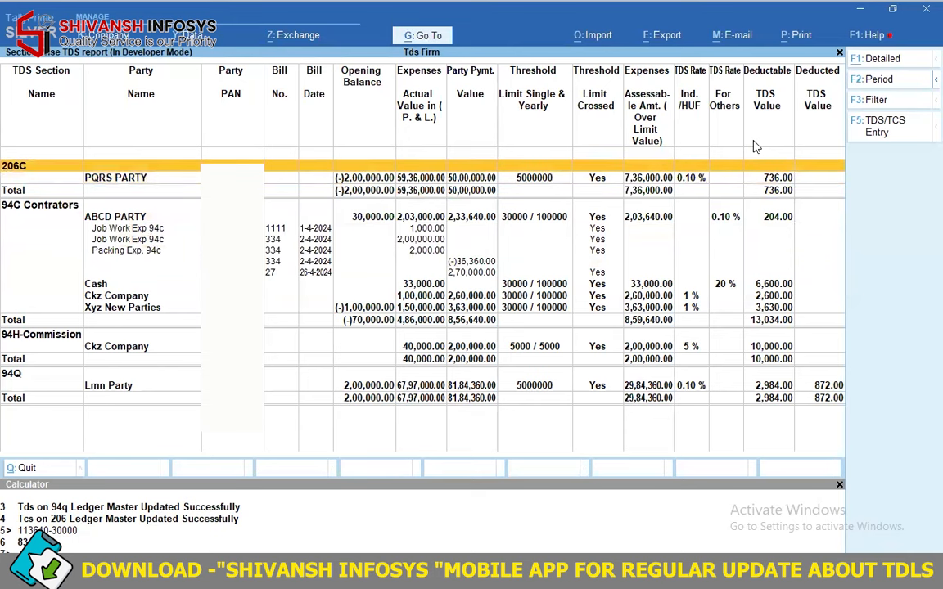
key("Down")
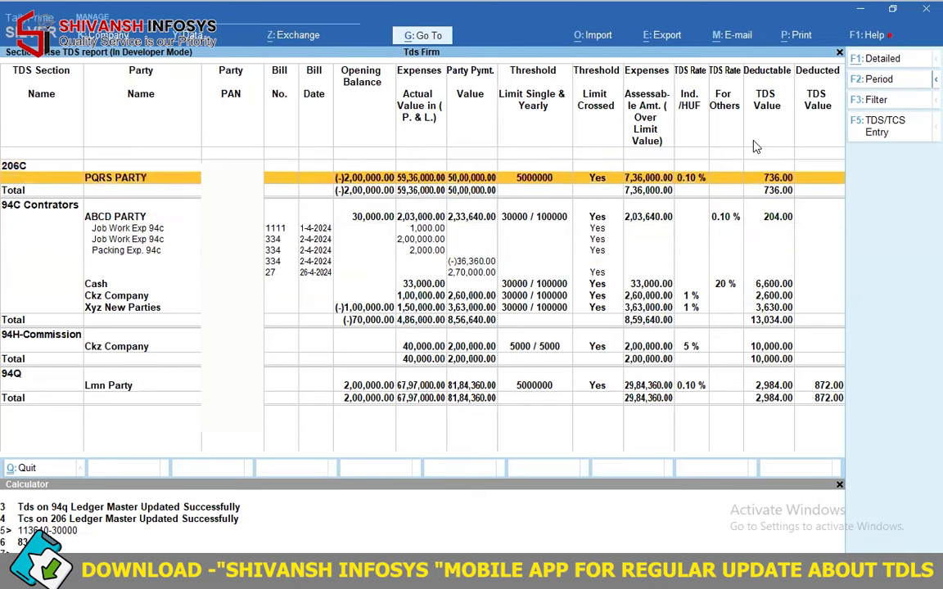
key("shift+Return")
key("Down")
key("Up")
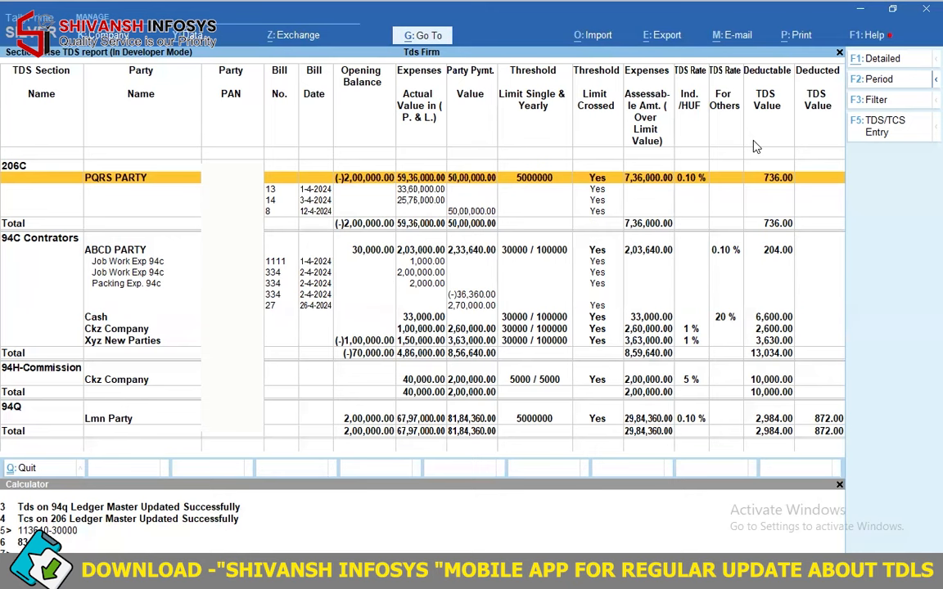
key("Down")
key("Down")
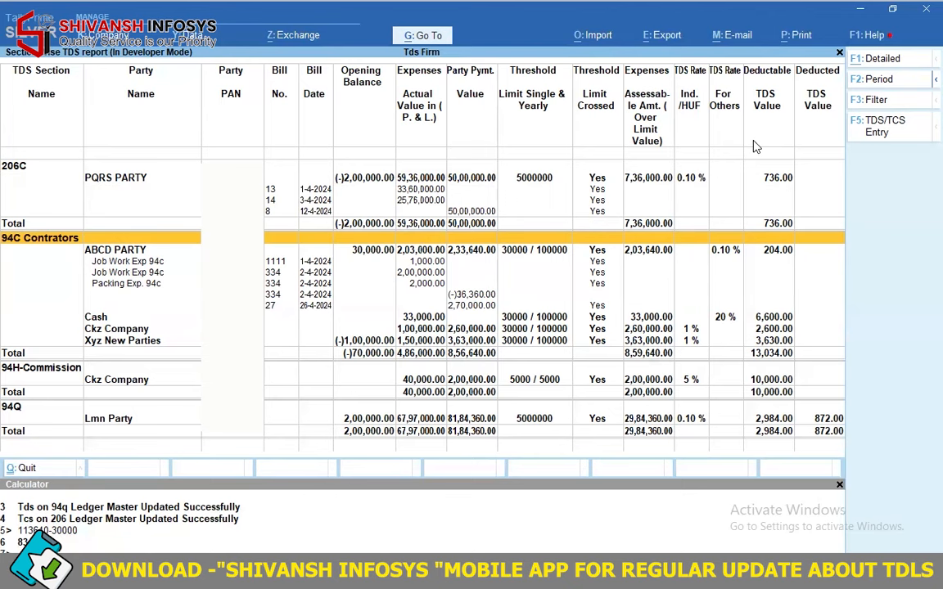
- Collapse the bill-wise details in the report and review the party rows of all sections
key("alt+f1")
key("alt+f1")
key("Up")
key("Up")
key("Down")
key("Down")
key("Down")
key("Down")
key("Down")
key("Down")
key("Down")
key("Down")
key("Down")
key("Down")
key("Down")
key("Down")
key("Up")
key("Up")
key("Up")
key("Up")
key("Up")
key("Up")
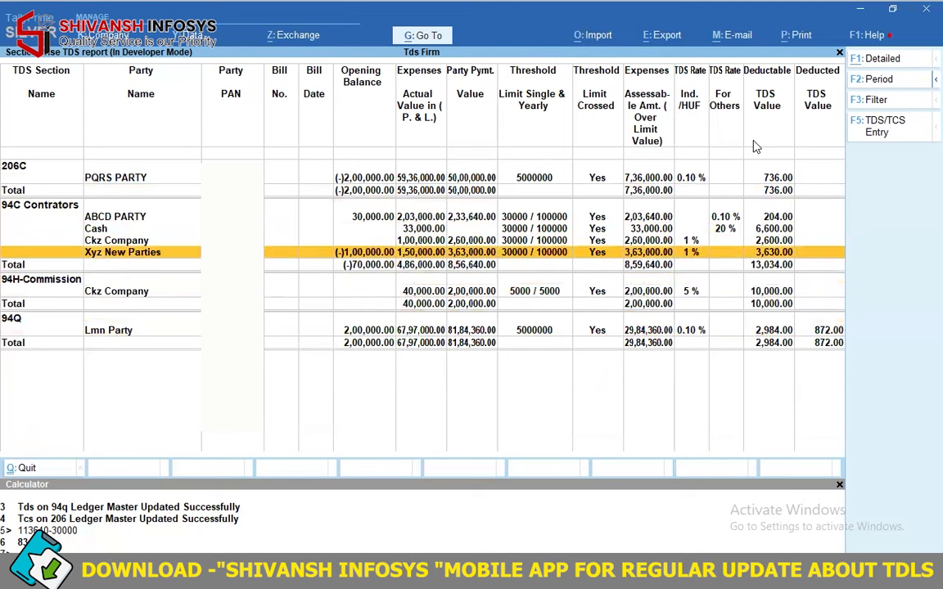
- Pass automatic TDS/TCS entries for PQRS PARTY, ABCD PARTY, Ckz Company in both sections, Xyz New Parties and Lmn Party, leaving out Cash
key("Up")
key("Up")
key("Up")
key("Up")
key("Up")
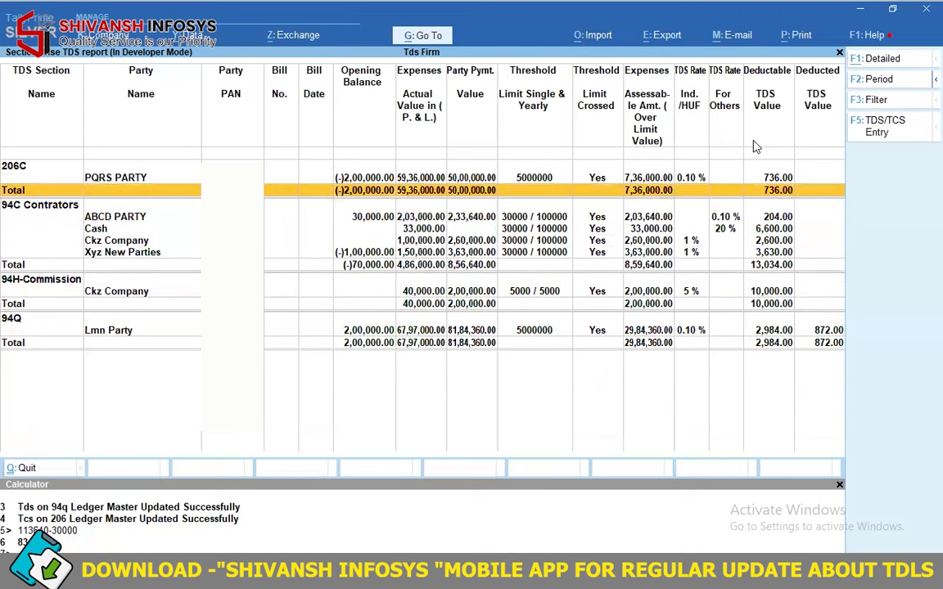
key("Up")
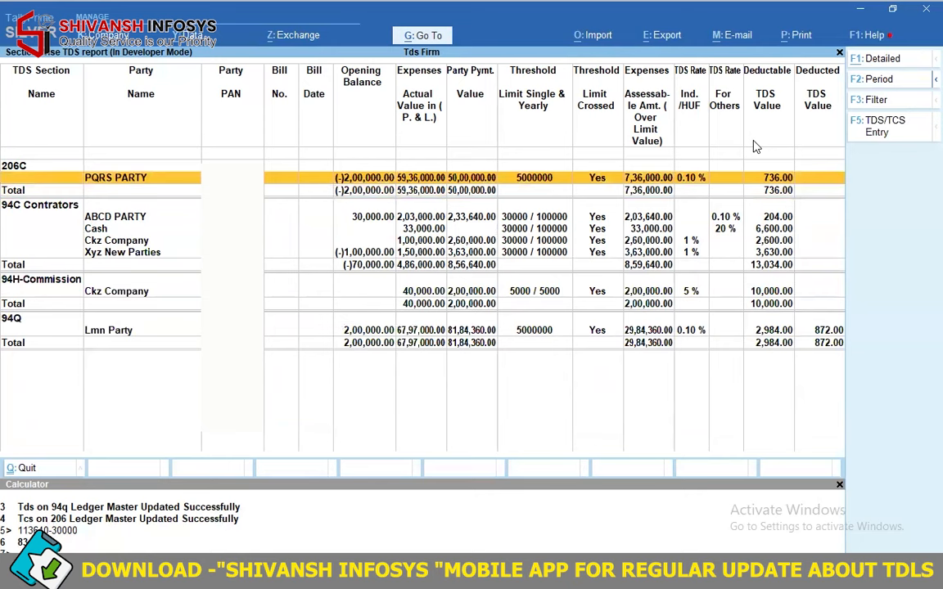
key("space")
key("space")
key("space")
key("space")
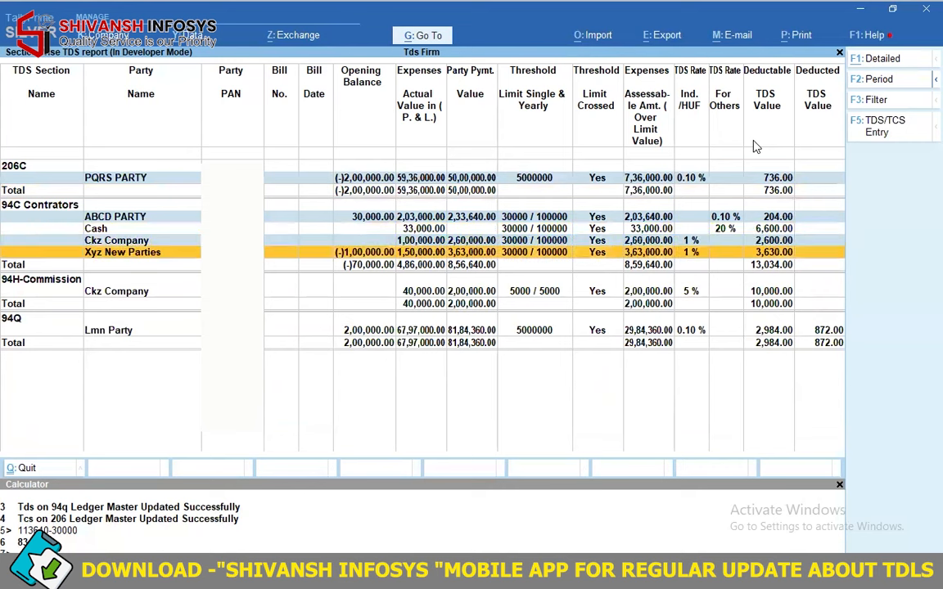
key("space")
key("Down")
key("space")
key("Down")
key("space")
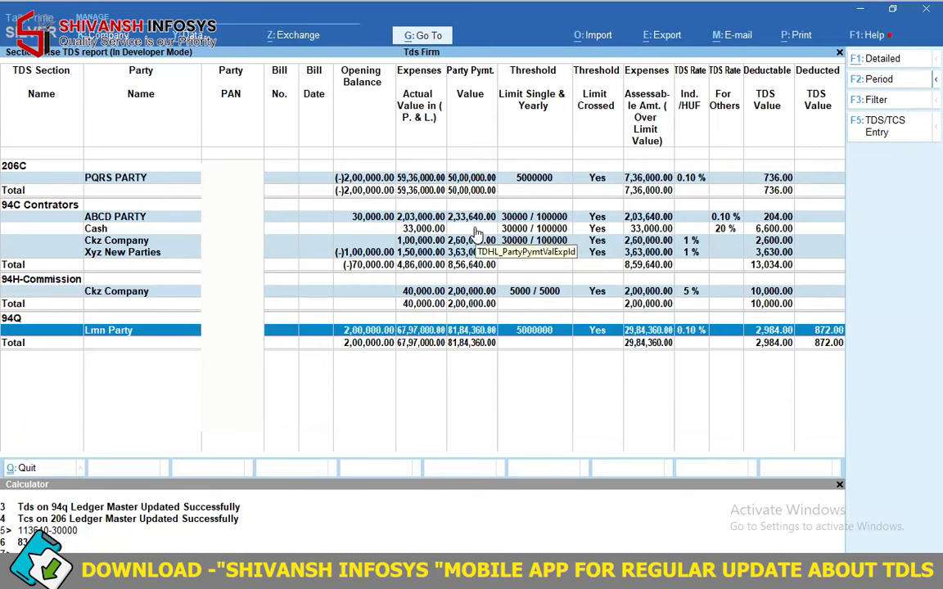
left_click(902, 128)
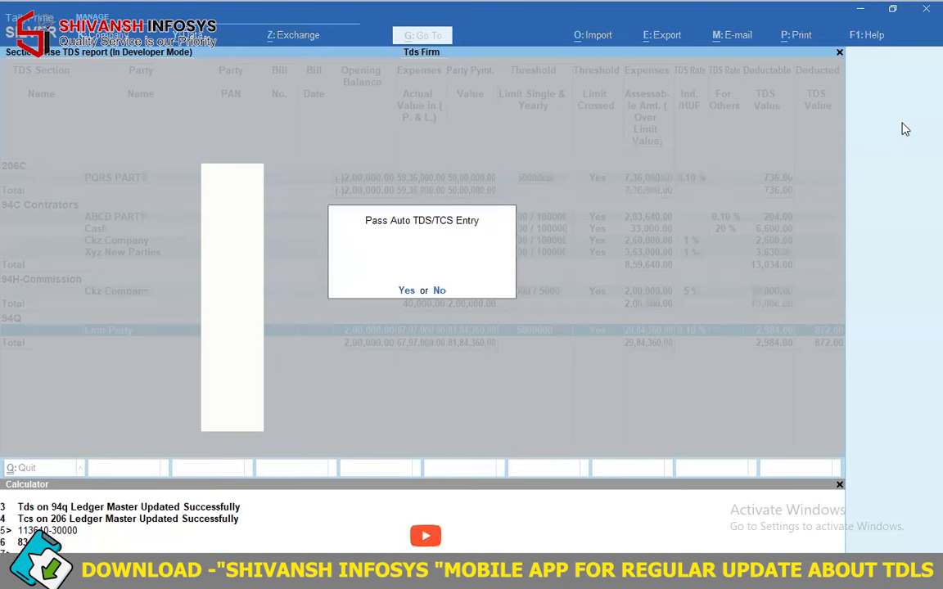
key("Return")
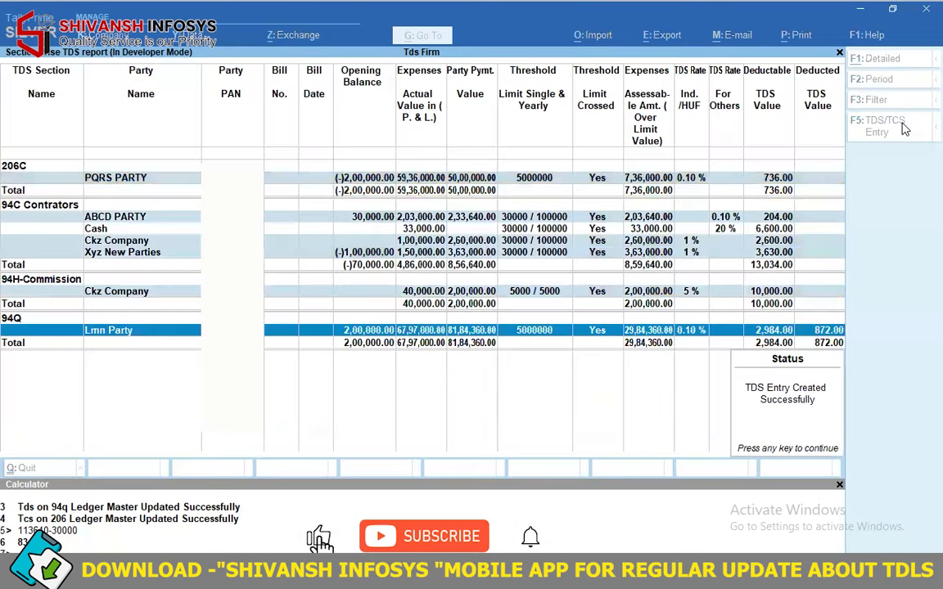
key("Return")
- Expand PQRS PARTY under 206C and inspect its new TCS journal voucher 96 dated 30-4-2024, closing it without changes
key("Up")
key("Up")
key("Up")
key("Up")
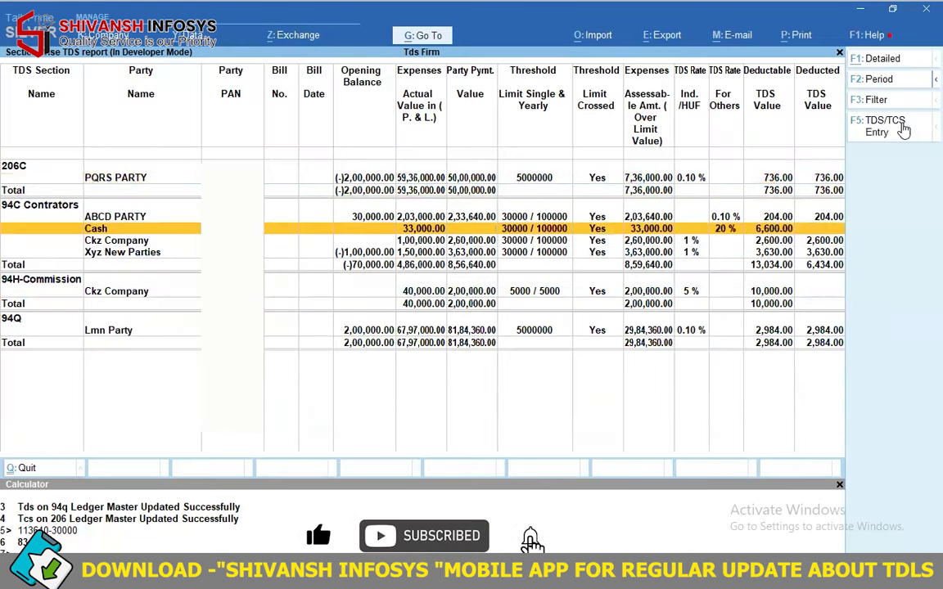
key("shift+Return")
key("Down")
key("Down")
key("Down")
key("Down")
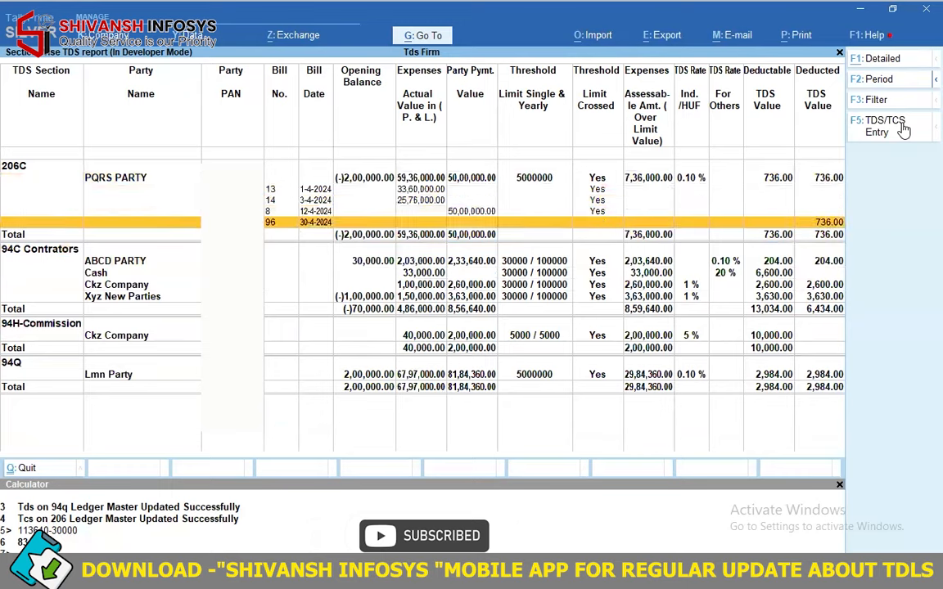
key("Return")
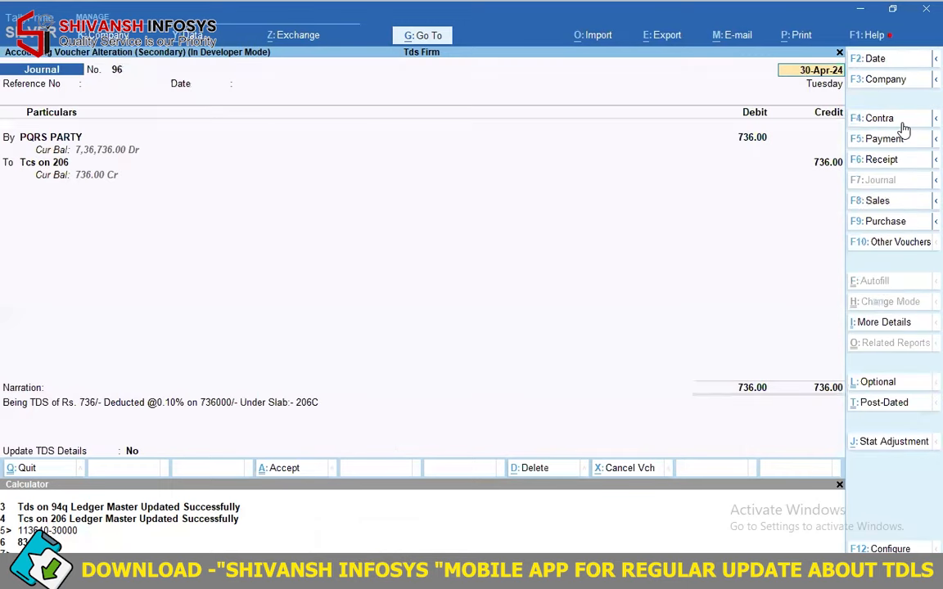
key("BackSpace")
key("Escape")
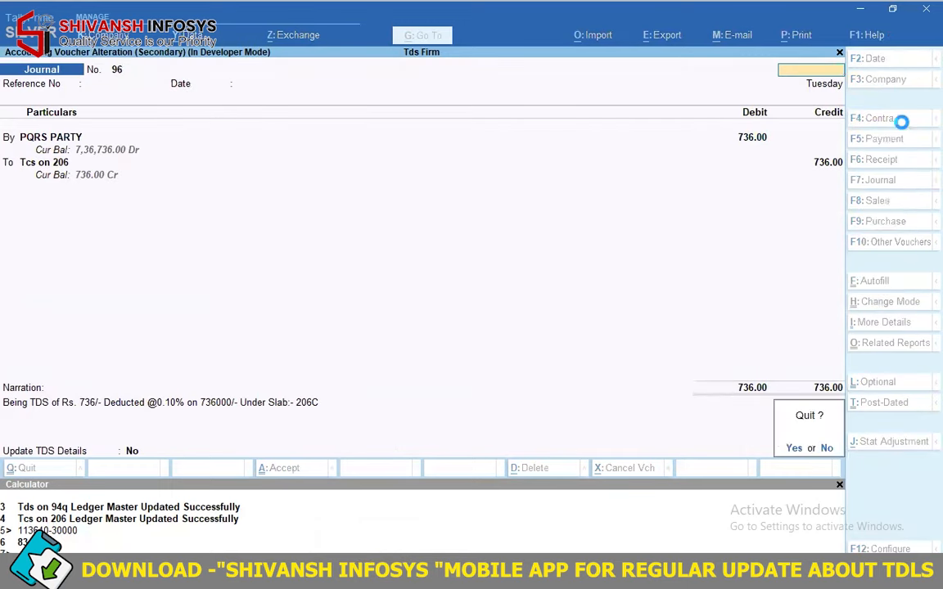
key("y")
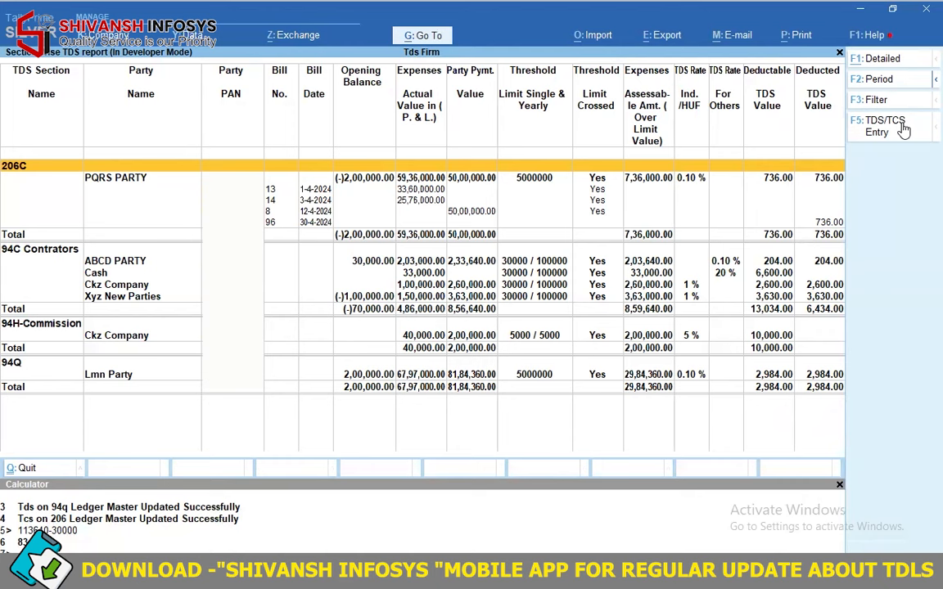
- Collapse the PQRS PARTY details, check the bill-wise entries of Lmn Party under 94Q and leave the section-wise report
key("Down")
key("shift+Return")
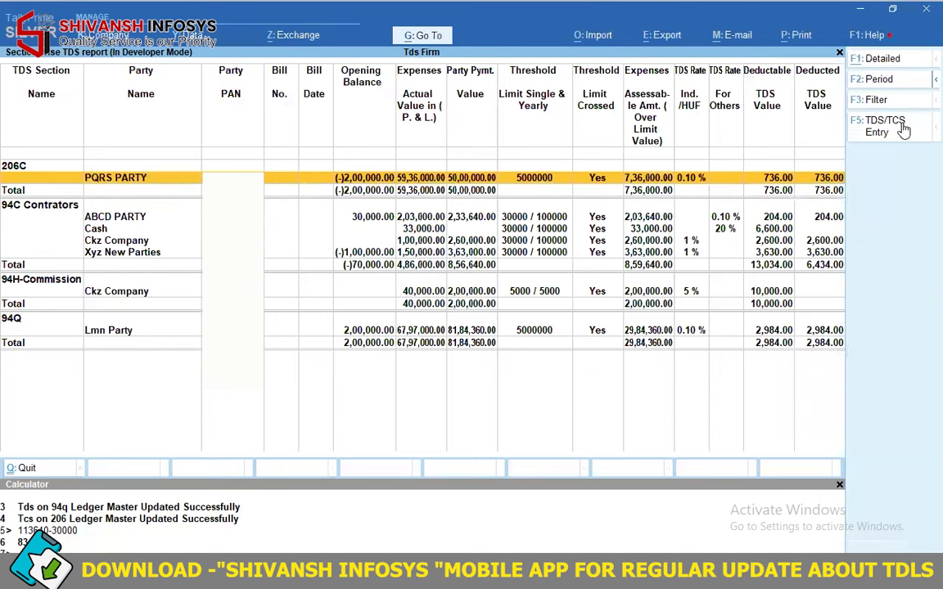
key("Down")
key("Down")
key("Down")
key("Down")
key("Down")
key("Down")
key("Down")
key("Down")
key("Down")
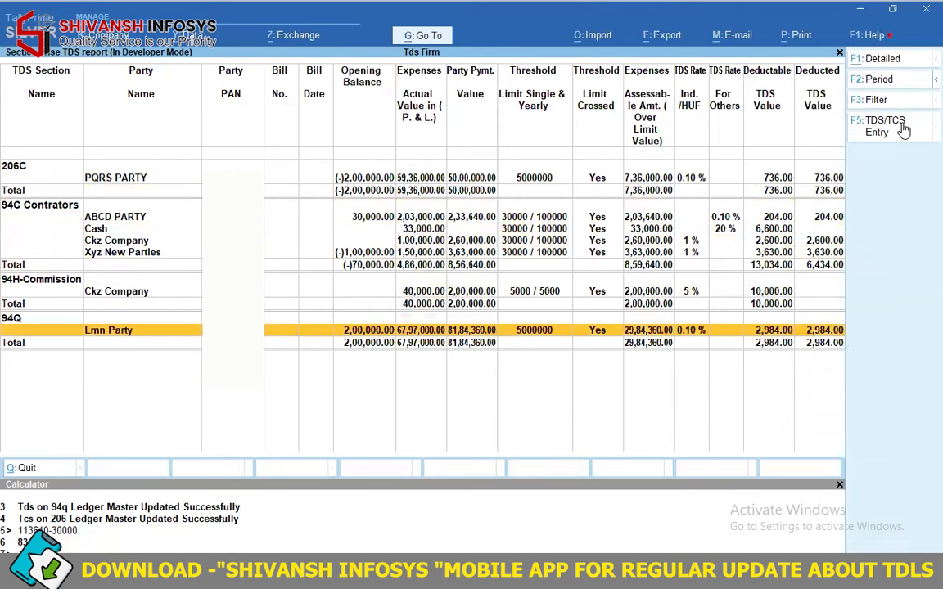
key("shift+Return")
key("shift+Return")
key("Escape")
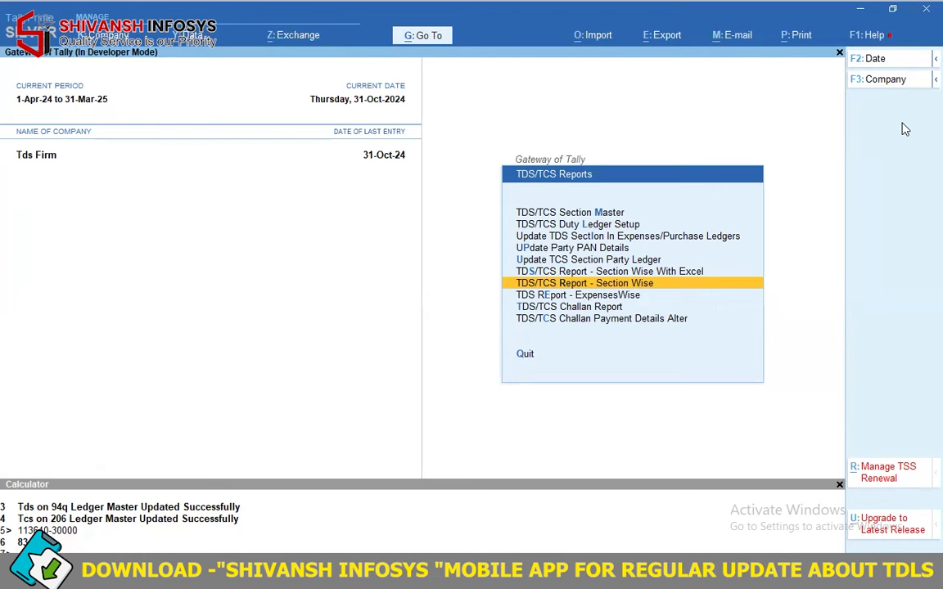
- Open the expenses-wise TDS report for the period 1-4-24 to 31-3-25
key("Down")
key("Down")
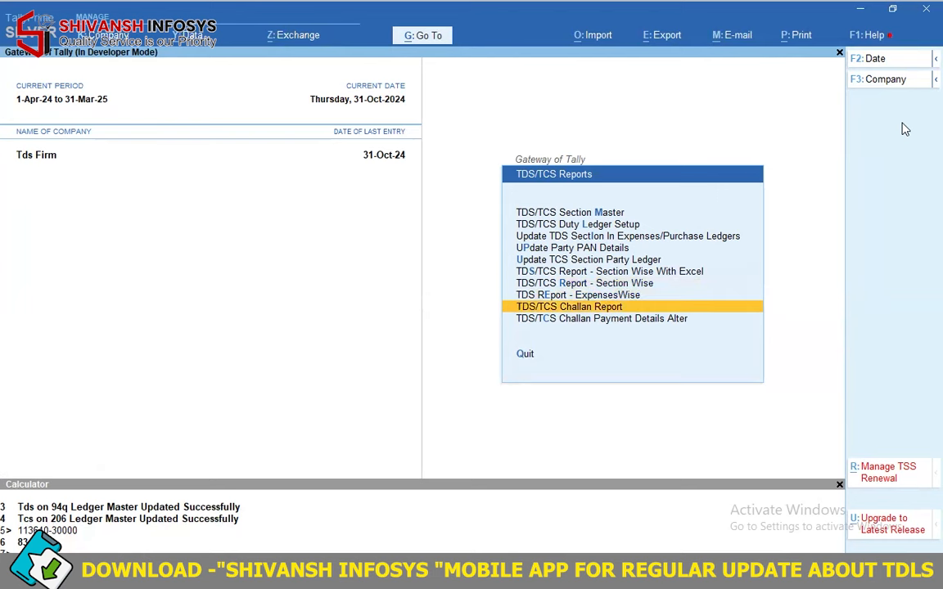
key("Return")
key("F2")
type("1-4-24")
key("Return")
type("31-3-25")
key("Return")
- Review each expense ledger's party rows, thresholds, rates and deductible TDS in the expenses-wise report, and close the report
key("Down")
key("Down")
key("Down")
key("Down")
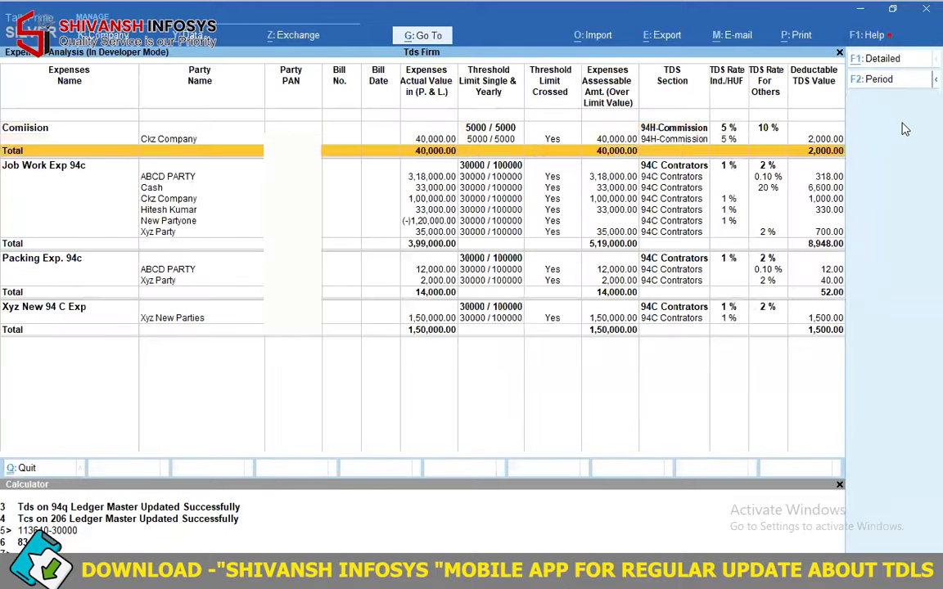
key("Down")
key("Down")
key("Down")
key("Down")
key("Down")
key("Down")
key("Down")
key("Down")
key("Down")
key("Down")
key("Down")
key("Down")
key("Down")
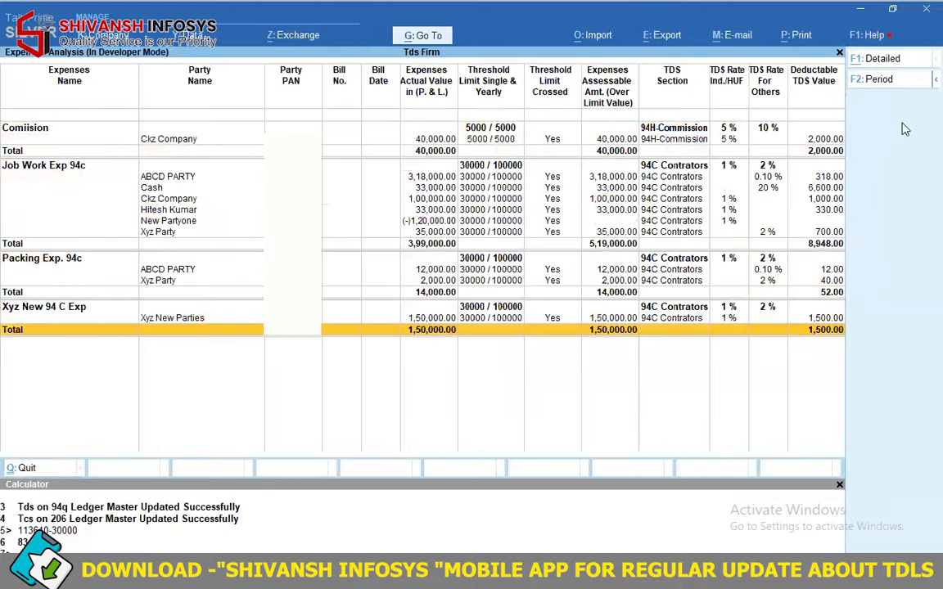
key("Up")
key("Up")
key("Up")
key("Up")
key("Up")
key("Up")
key("Up")
key("Up")
key("Up")
key("Up")
key("Up")
key("Up")
key("Up")
key("Up")
key("Up")
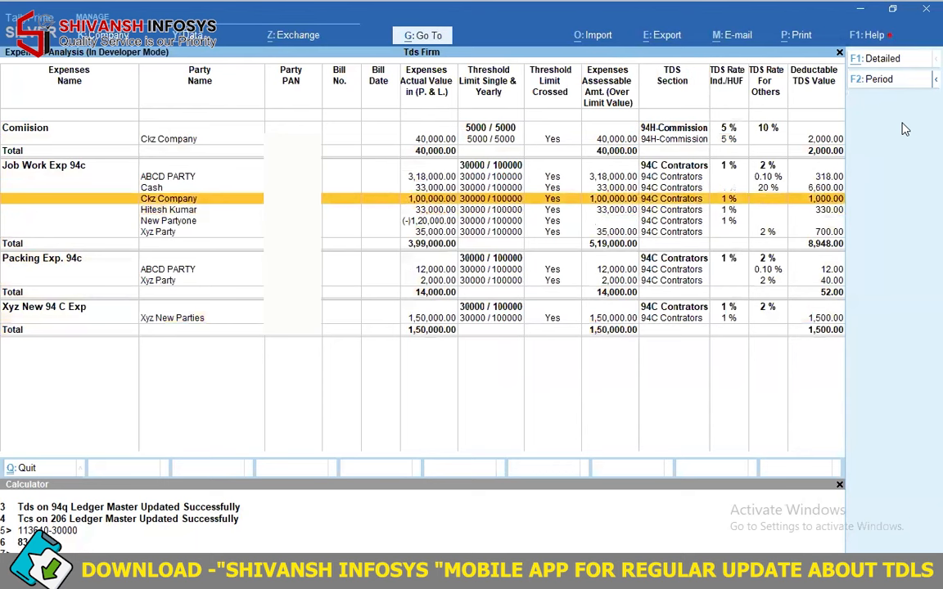
key("Up")
key("Up")
key("Down")
key("Down")
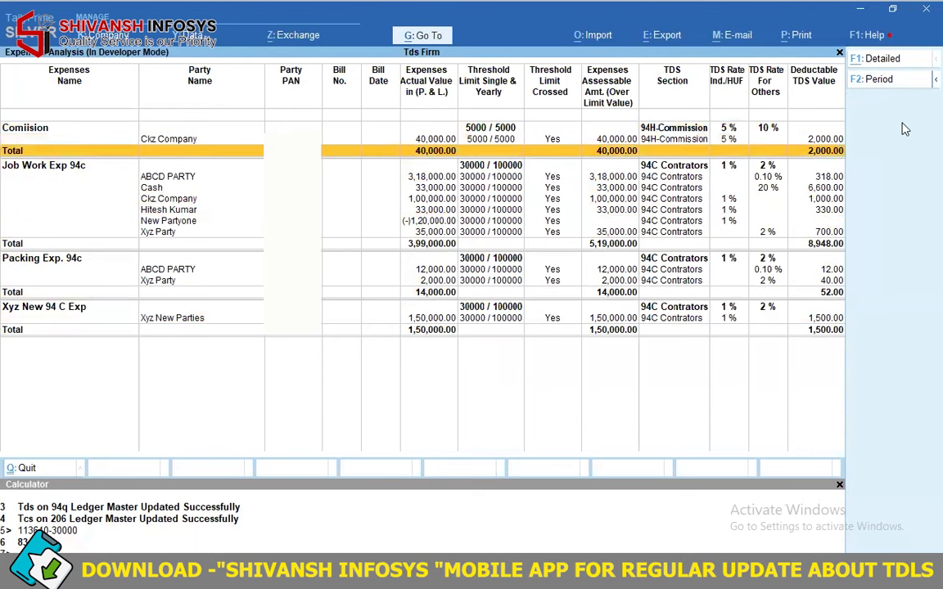
key("Up")
key("Down")
key("Down")
key("Down")
key("Down")
key("Down")
key("Down")
key("Down")
key("Escape")
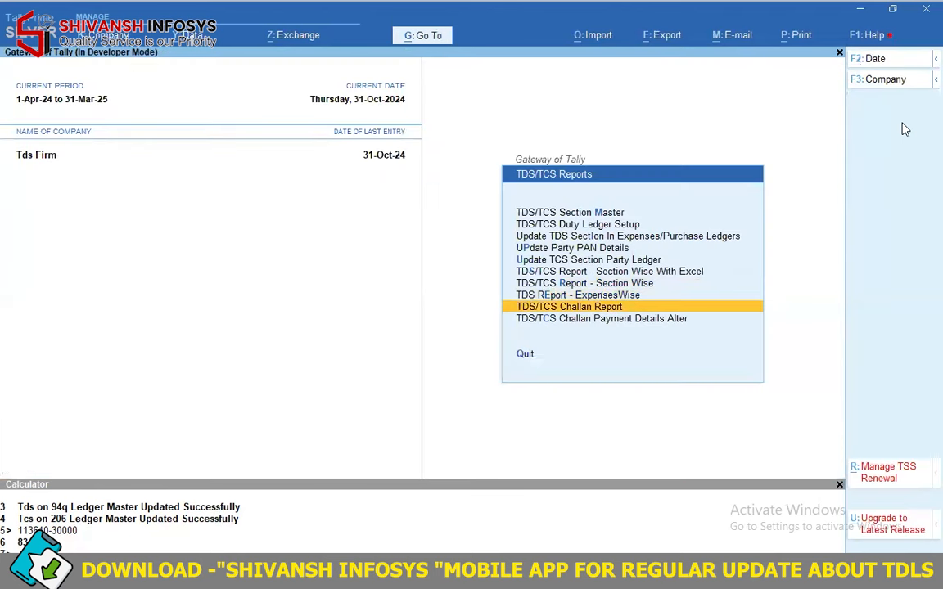
- Open the TDS/TCS Challan Report and review the deducted amounts and challan details for sections 94Q, 94C and 206C
key("Up")
key("Up")
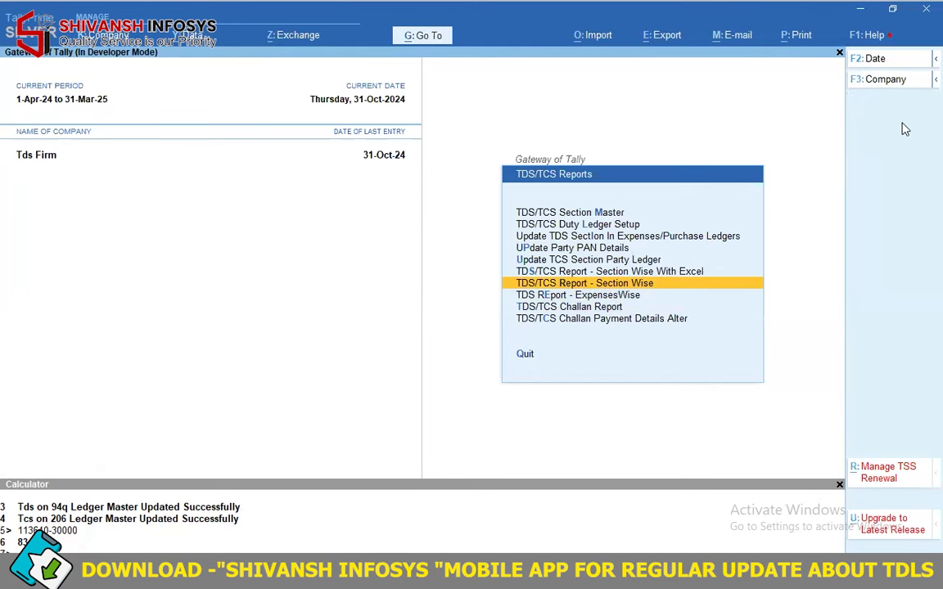
key("Down")
key("Down")
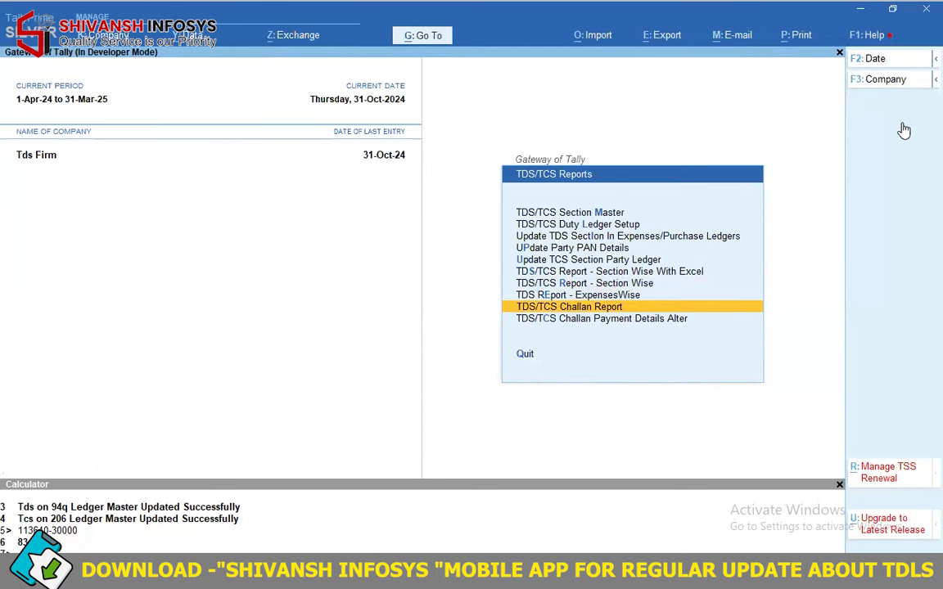
key("Return")
key("Down")
key("Down")
key("Down")
key("Down")
key("Down")
key("Down")
key("Down")
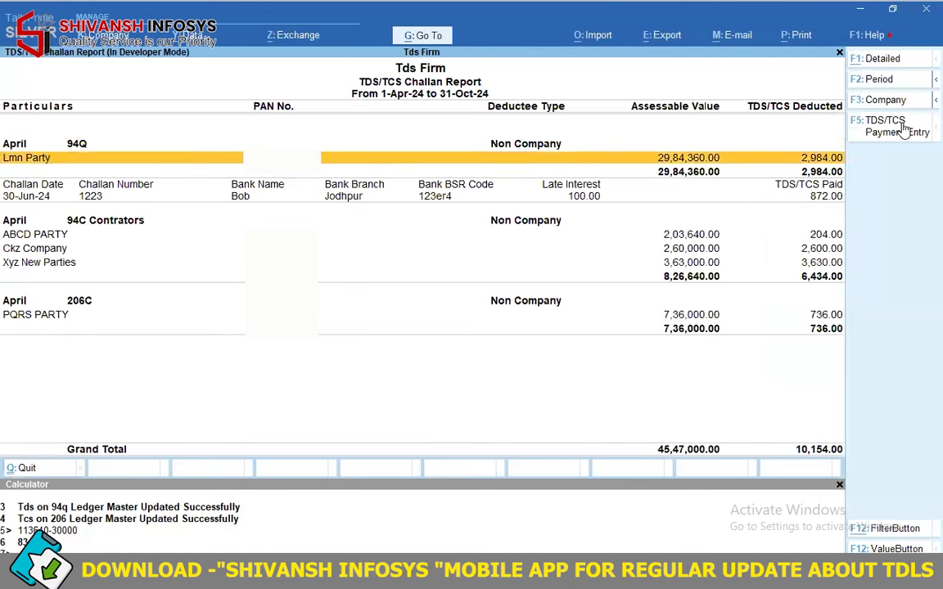
key("Up")
key("Up")
key("Up")
key("Up")
key("Up")
key("Up")
key("Up")
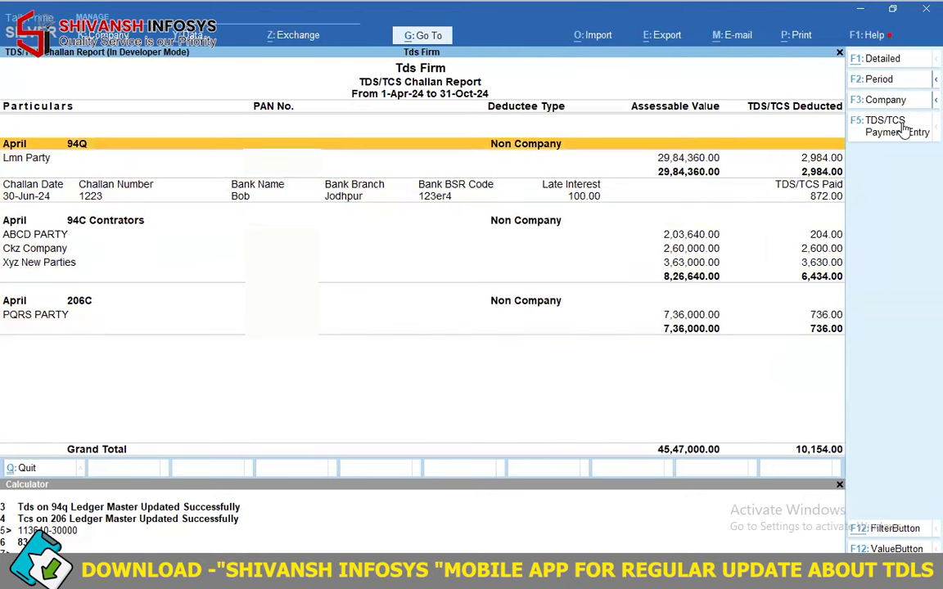
key("Down")
key("Down")
key("Down")
key("Down")
key("Down")
key("Down")
key("Down")
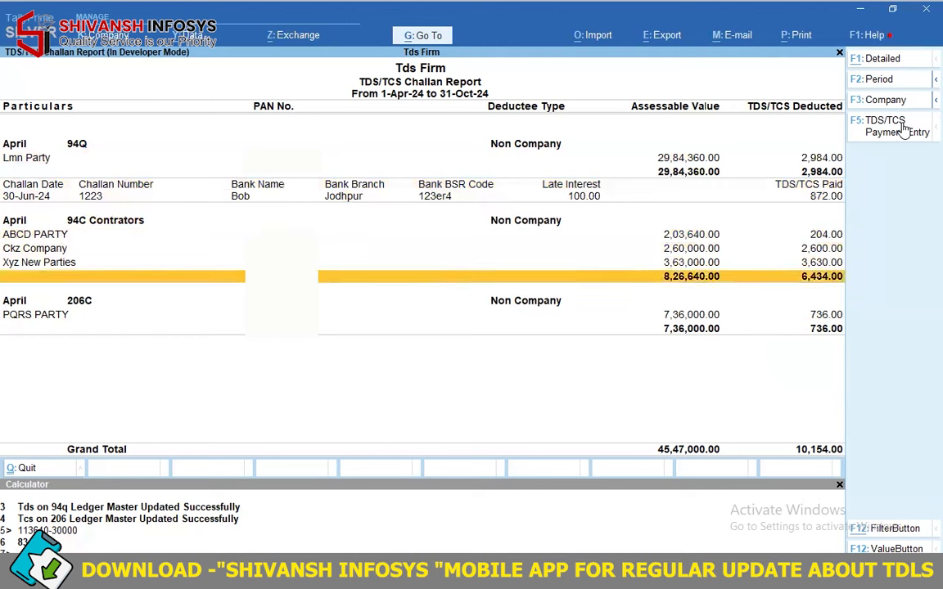
key("Down")
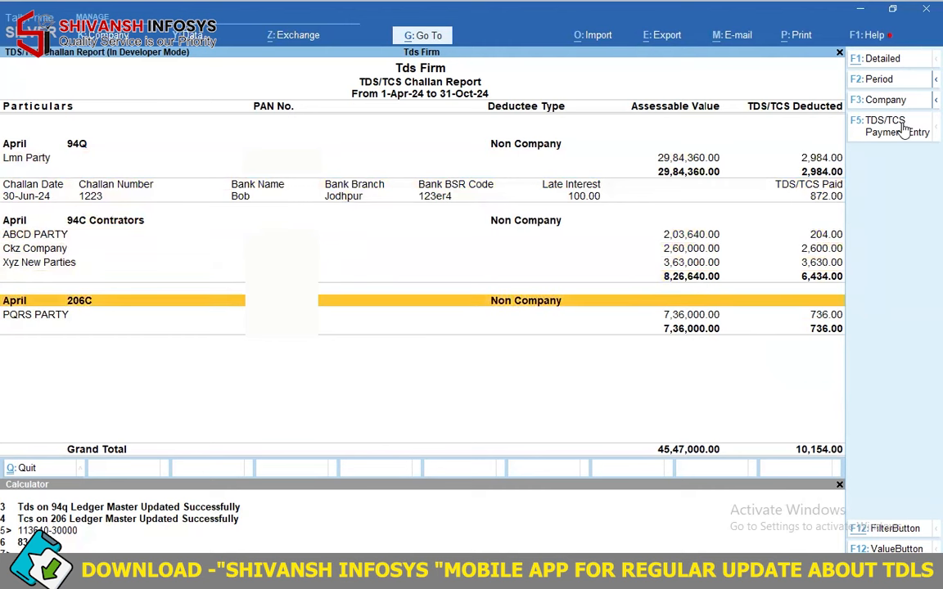
key("Up")
key("Up")
key("Up")
key("Up")
key("Up")
key("Up")
key("Up")
key("Up")
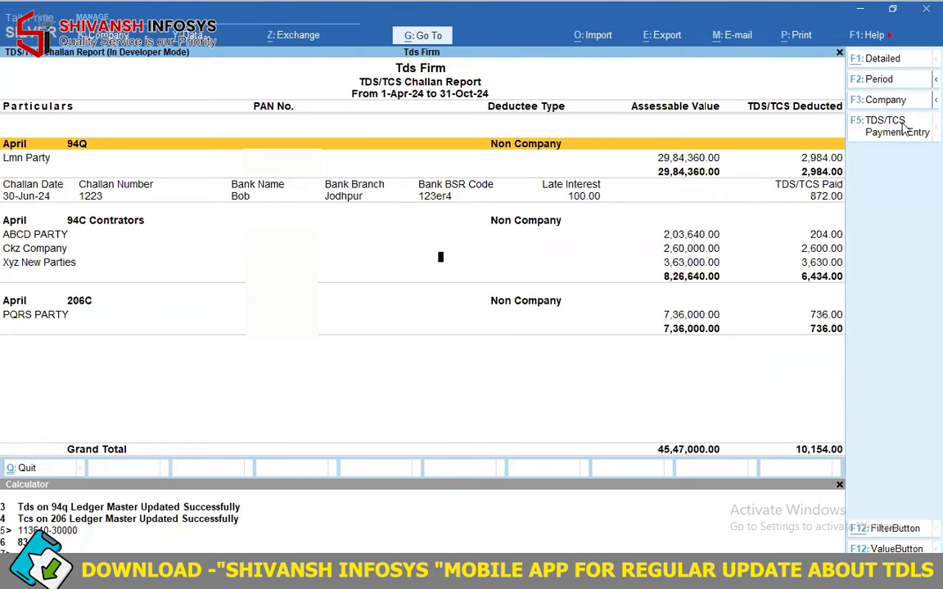
- Set the challan report's period end to 30-4, and extend it to 31-5
key("F2")
type("30-4")
key("Return")
key("F2")
key("Return")
type("31-5")
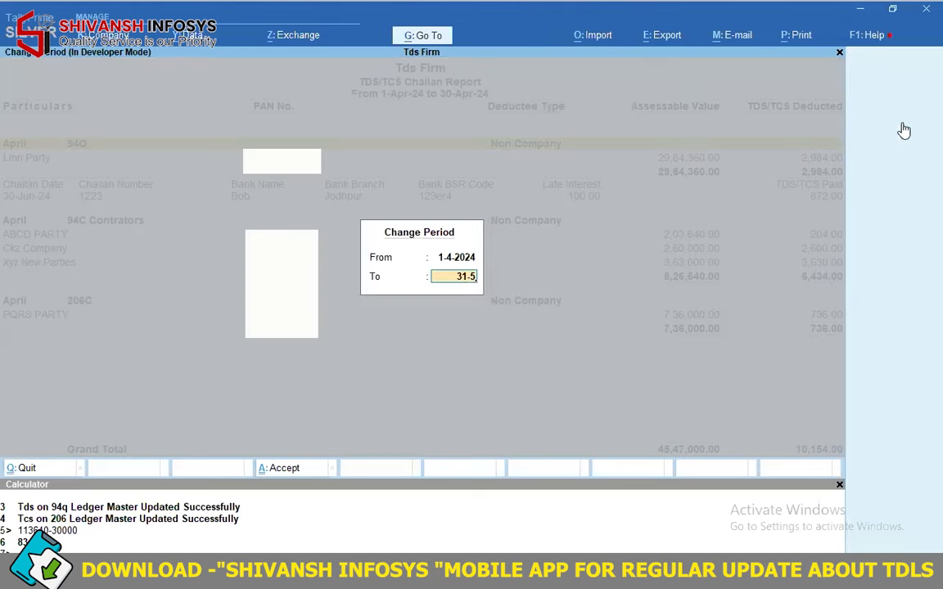
key("Return")
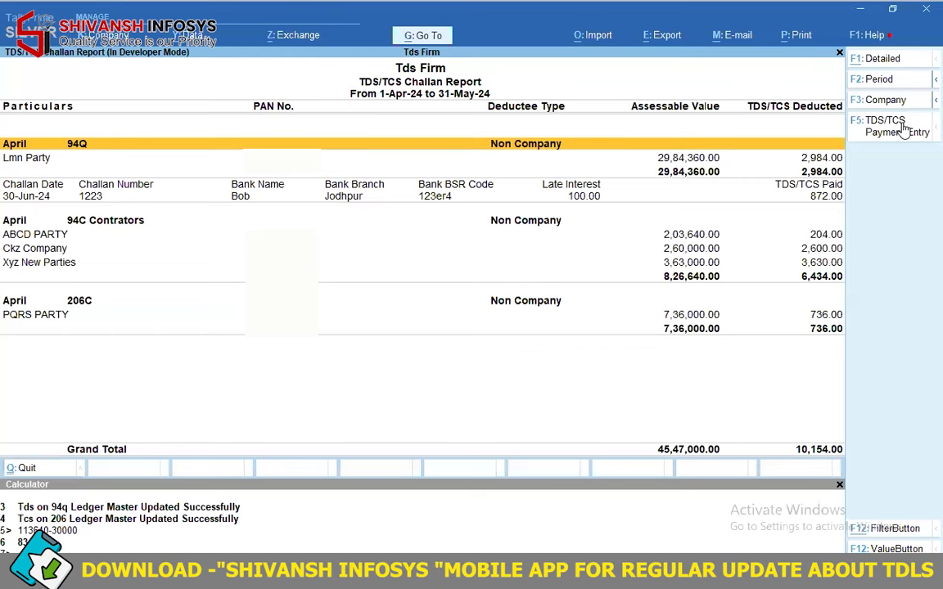
- Set the challan report's period end to 30-4, keeping the start at 1-4-2024
key("F2")
key("Return")
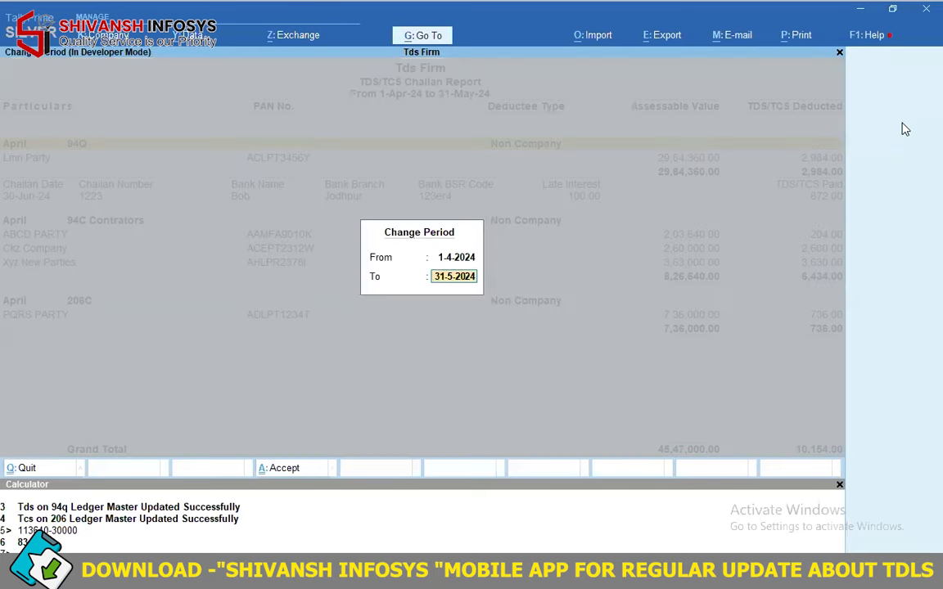
type("30-4")
key("Return")
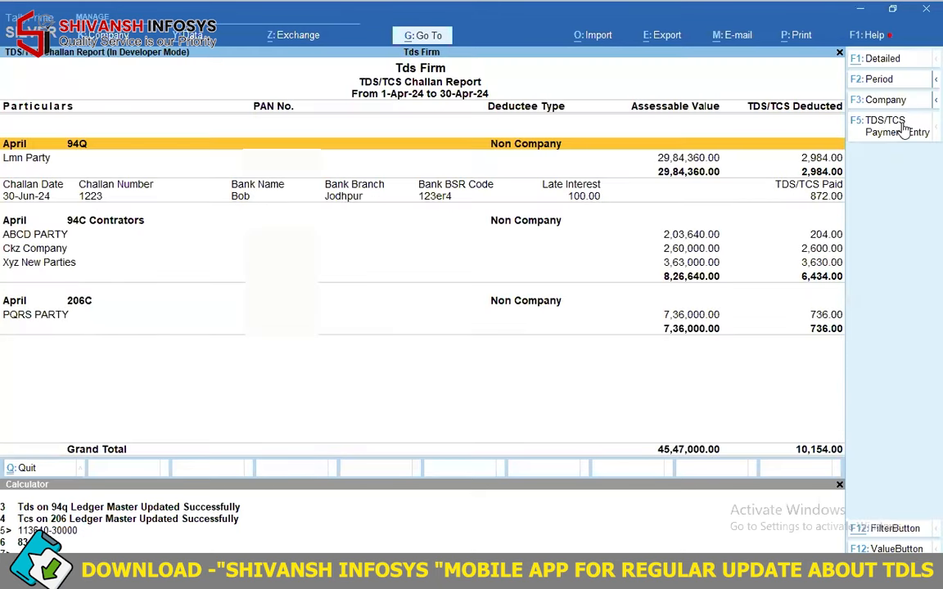
- Pass the TDS/TCS payment entries for the April sections from the challan report, with Kotak Bank as the bank/cash ledger
key("Down")
key("Down")
key("Down")
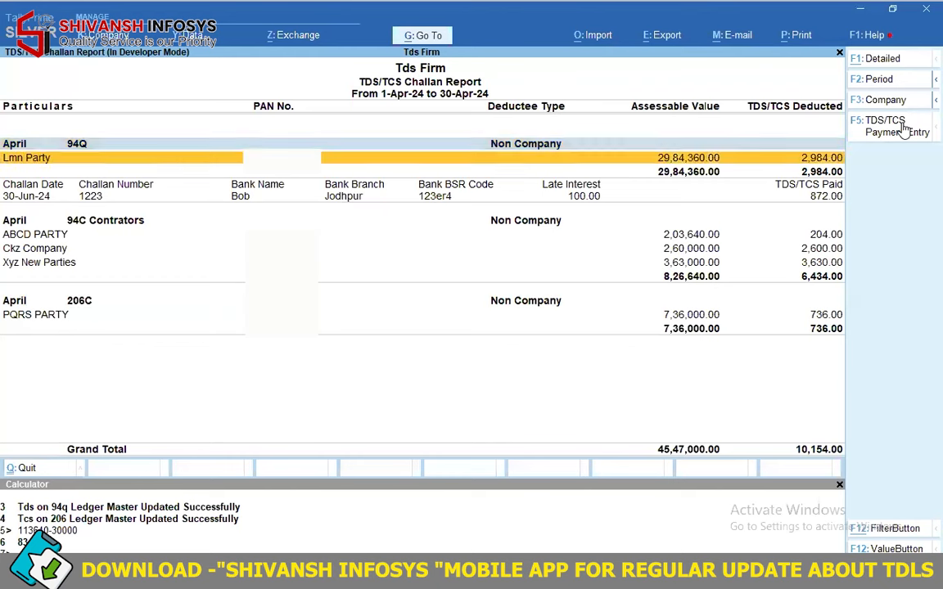
key("Down")
key("Down")
key("Down")
key("Down")
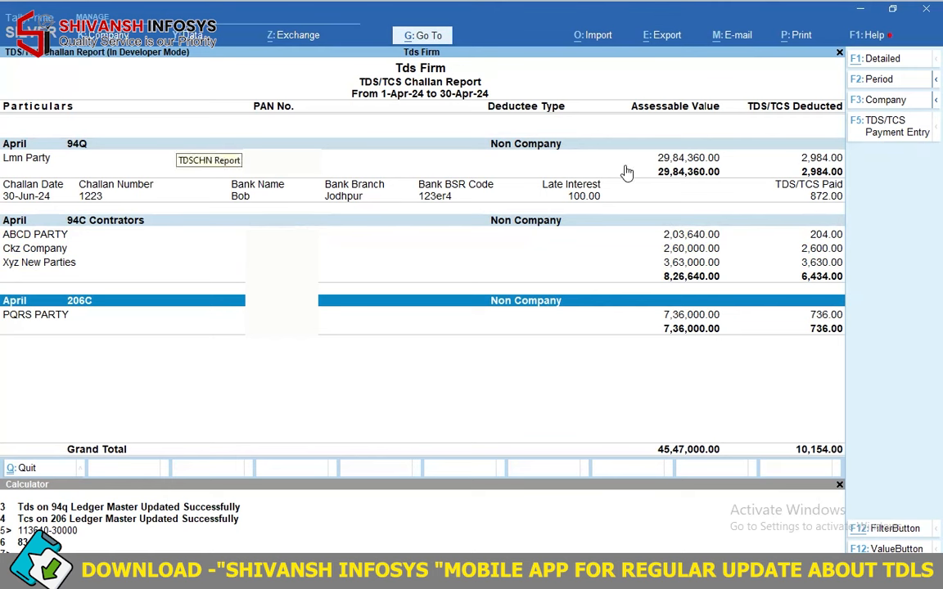
left_click(876, 143)
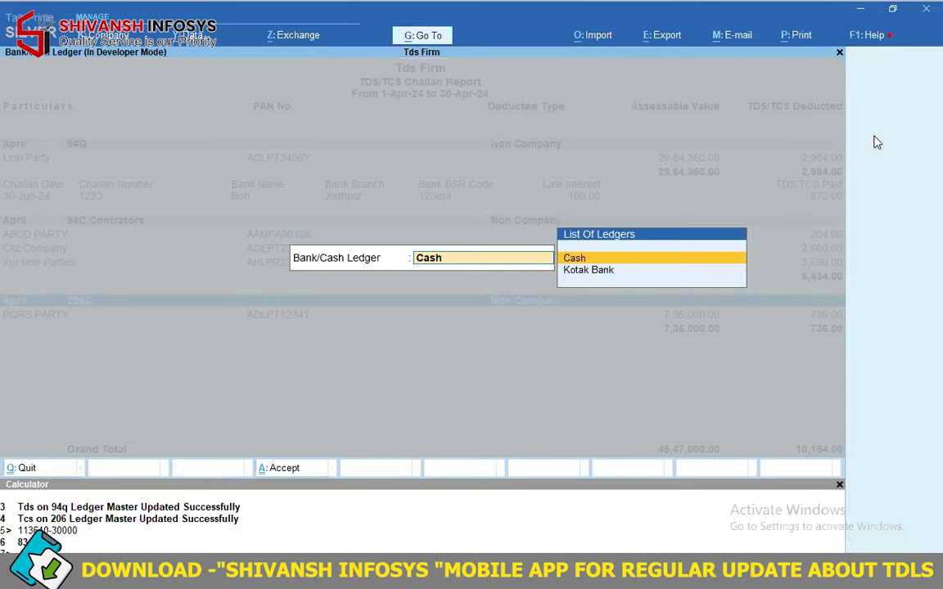
key("Down")
key("Return")
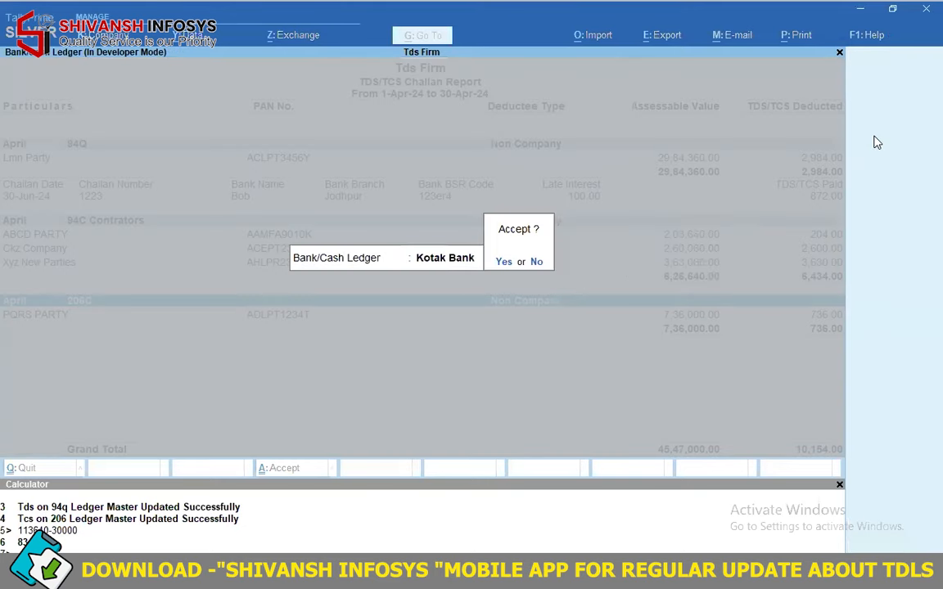
key("Return")
key("Return")
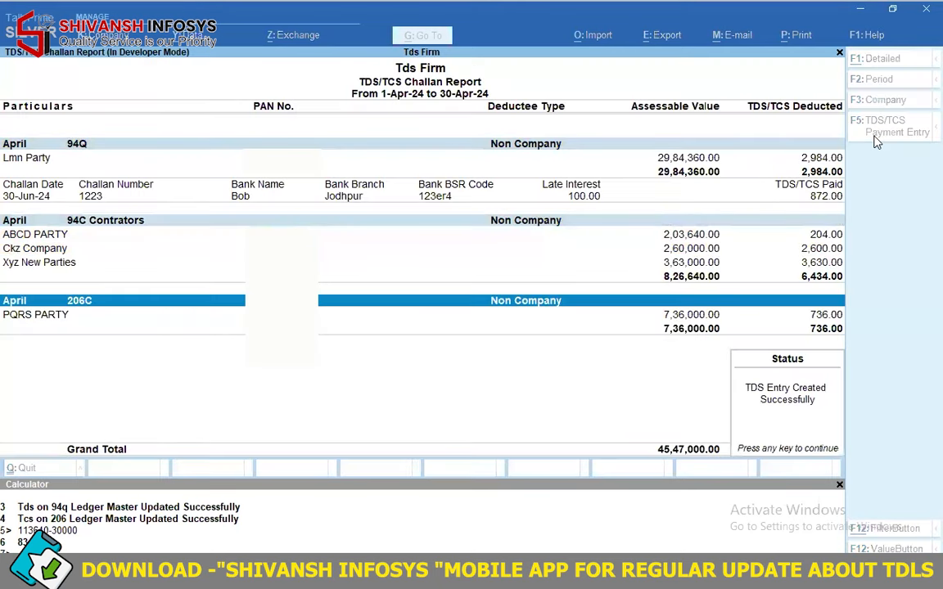
key("Return")
- Open the payment voucher behind section 94Q's 30-Jun-24 challan row and delete it
key("Up")
key("Up")
key("Up")
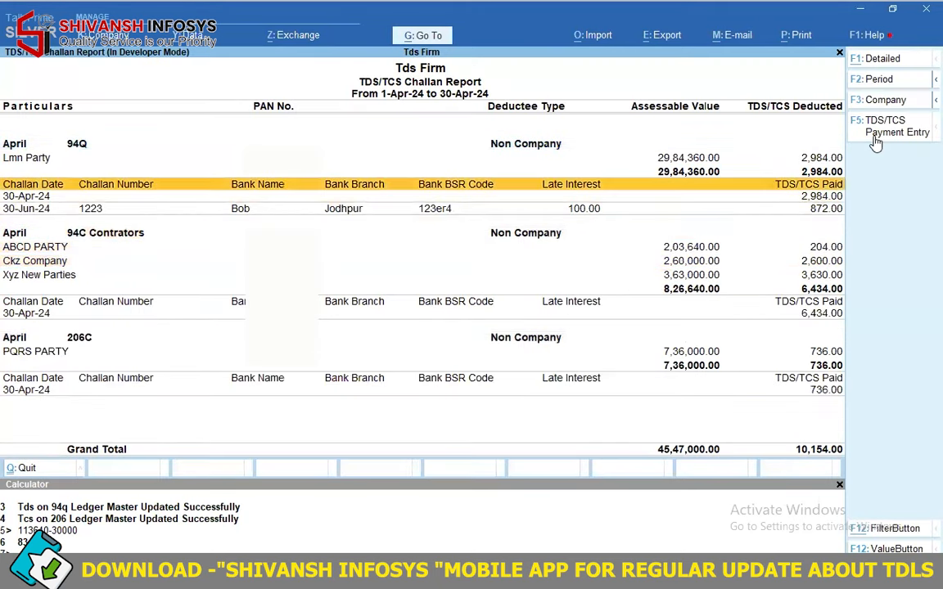
key("Down")
key("Down")
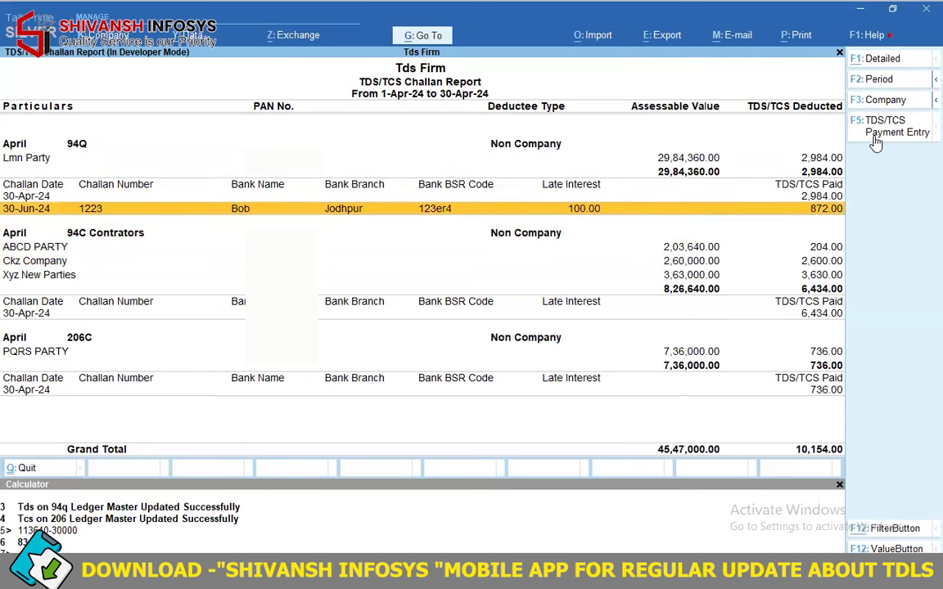
key("Return")
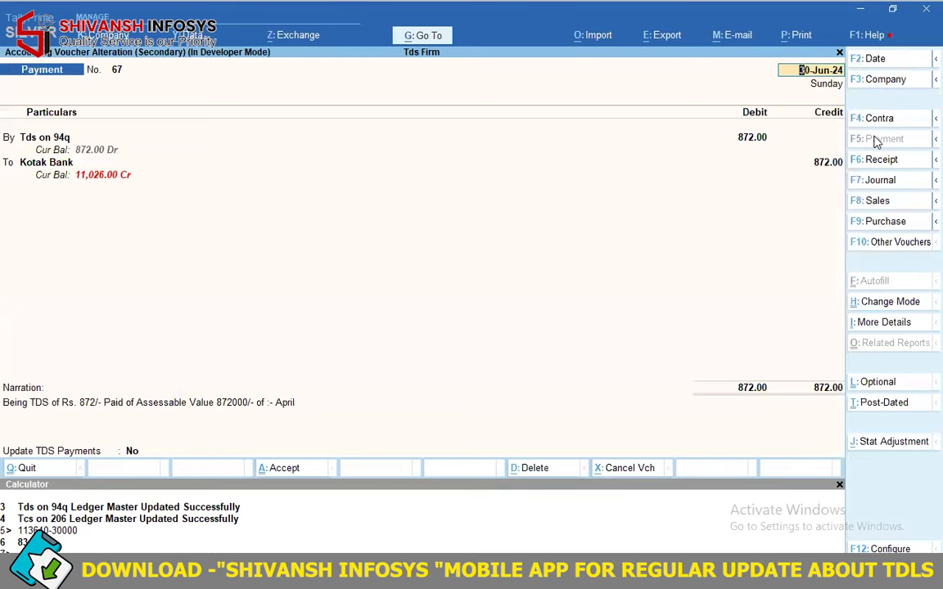
key("alt+d")
key("y")
- Examine the challan rows and TDS/TCS paid amounts of sections 94Q, 94C and 206C, and close the challan report
key("Down")
key("Down")
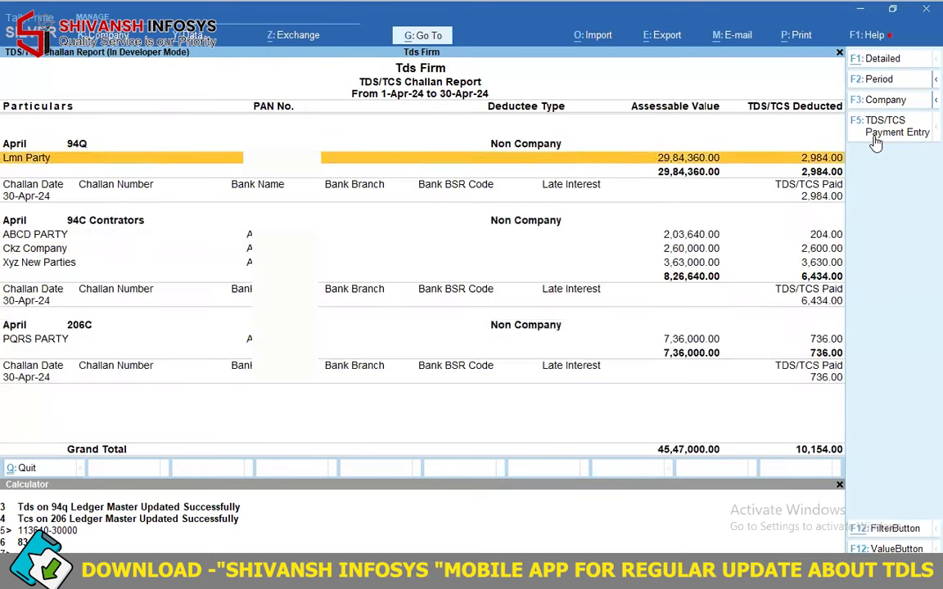
key("Down")
key("Down")
key("Down")
key("Down")
key("Down")
key("Down")
key("Down")
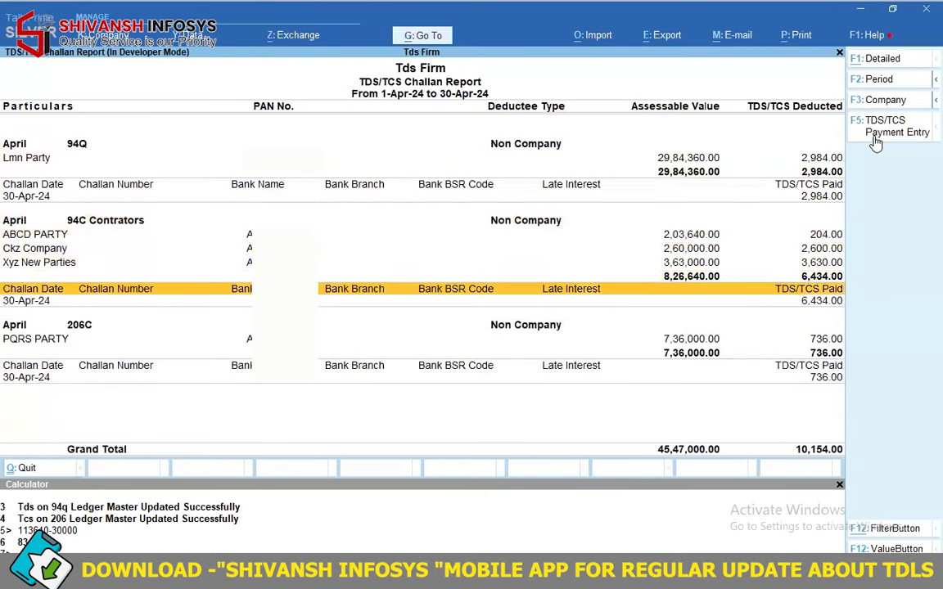
key("Down")
key("Down")
key("Down")
key("Down")
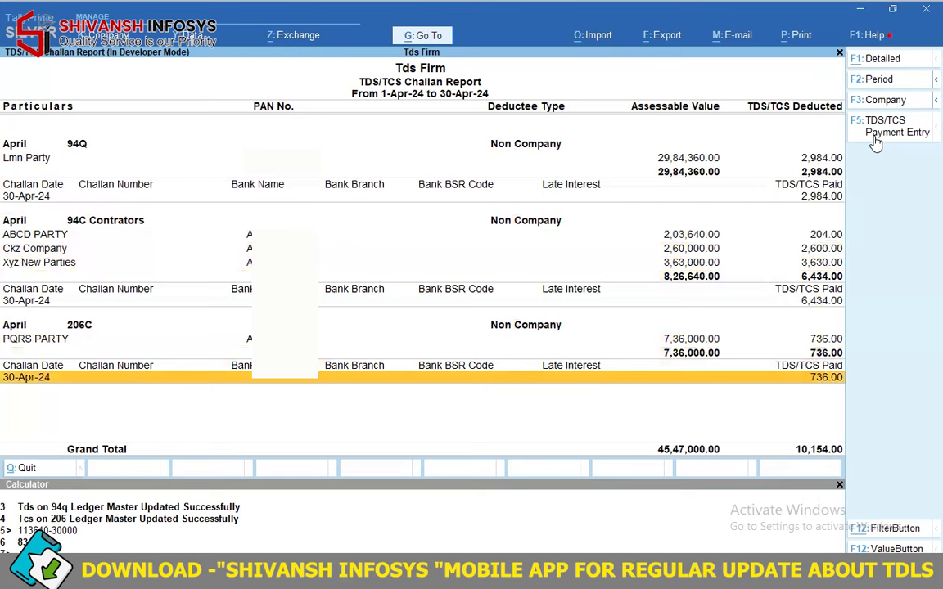
key("Up")
key("Up")
key("Up")
key("Up")
key("Up")
key("Up")
key("Up")
key("Up")
key("Up")
key("Up")
key("Up")
key("Up")
key("Up")
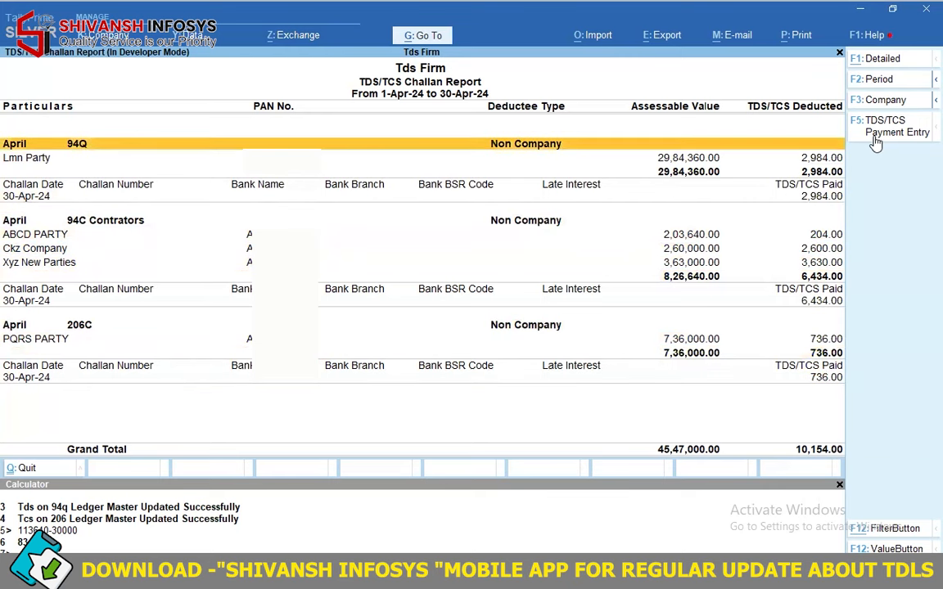
key("Down")
key("Down")
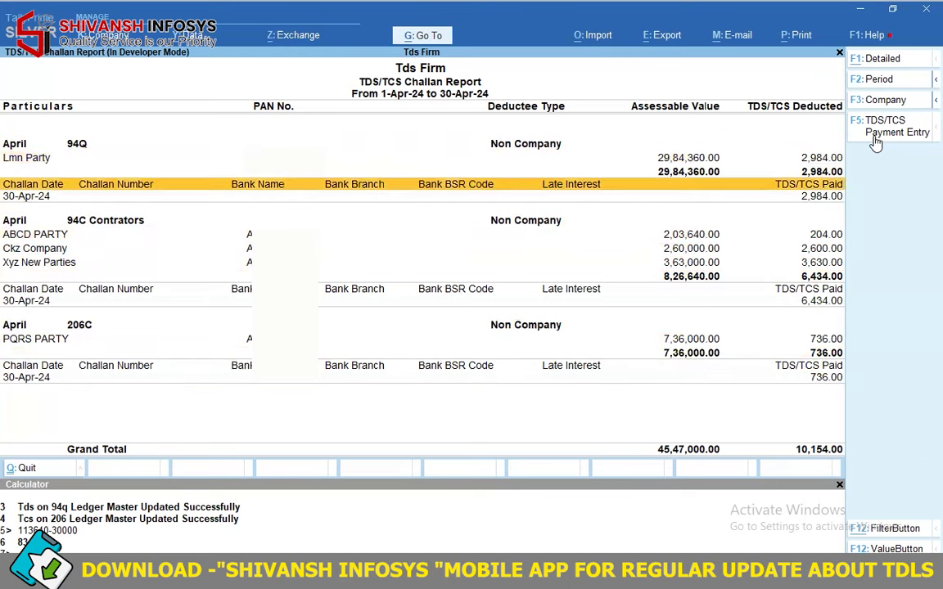
key("Down")
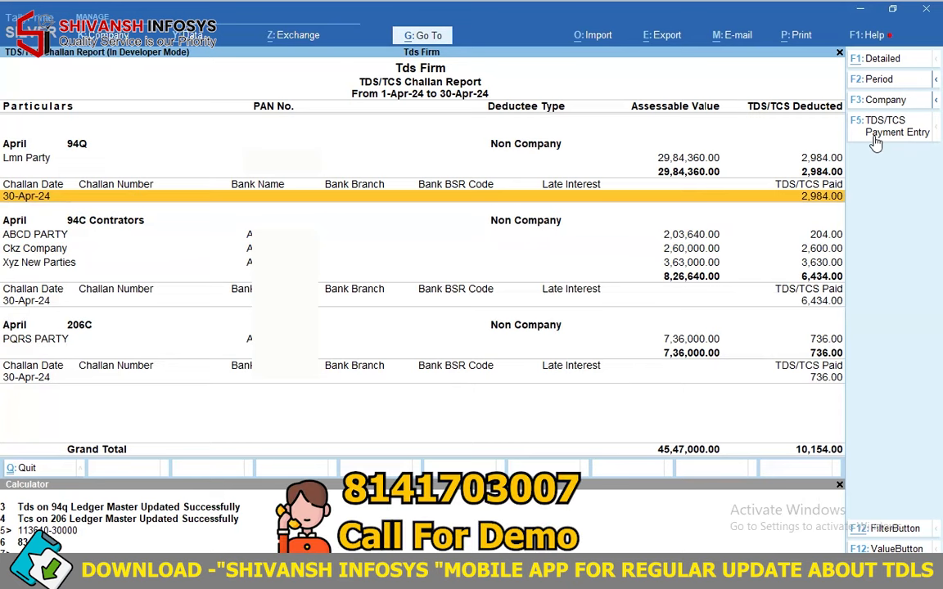
key("Escape")
- In the challan payment details, give the 94Q payment challan number 12345, bank BOB, branch JODHPUR and BSR code 1234RTY
key("Down")
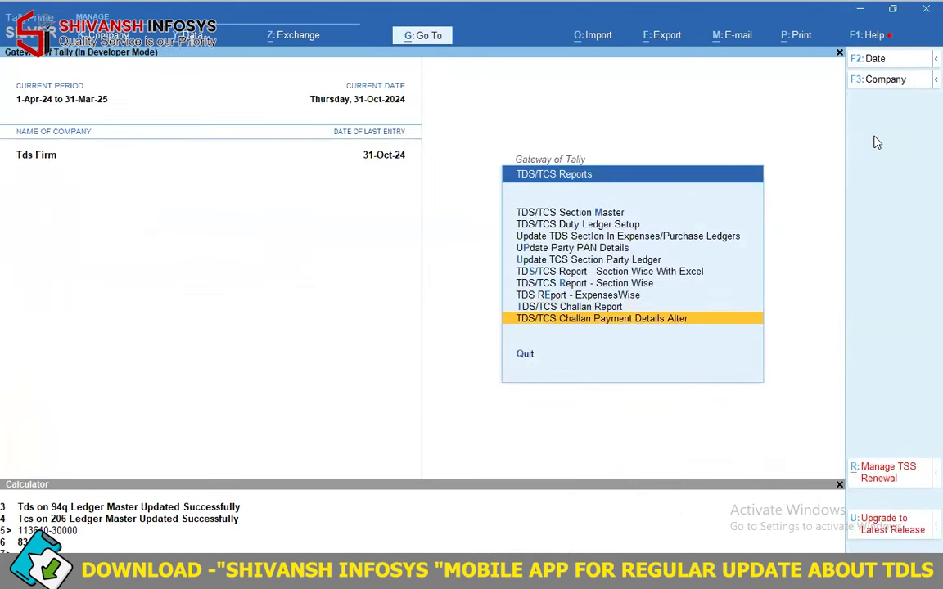
key("Return")
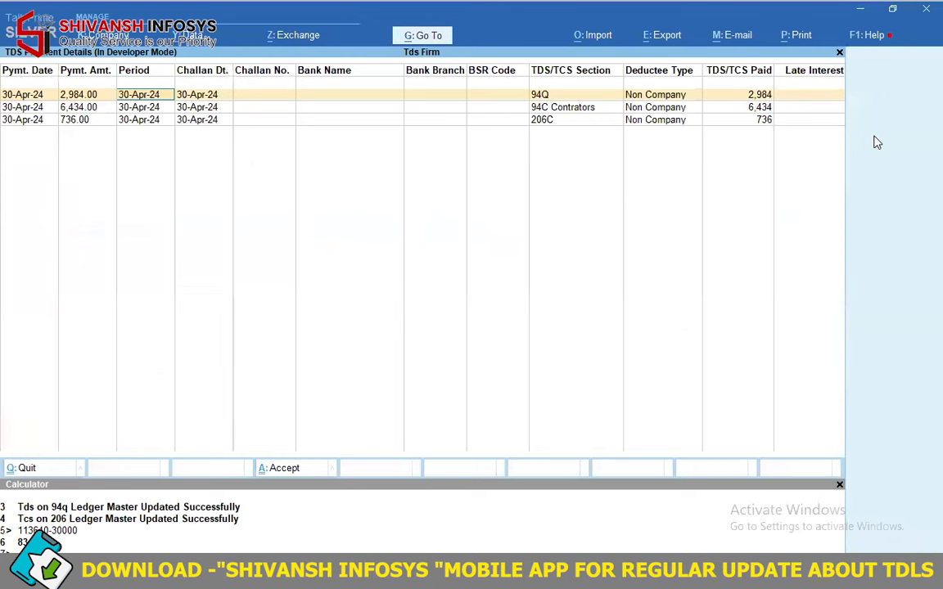
key("Return")
key("Return")
type("12345")
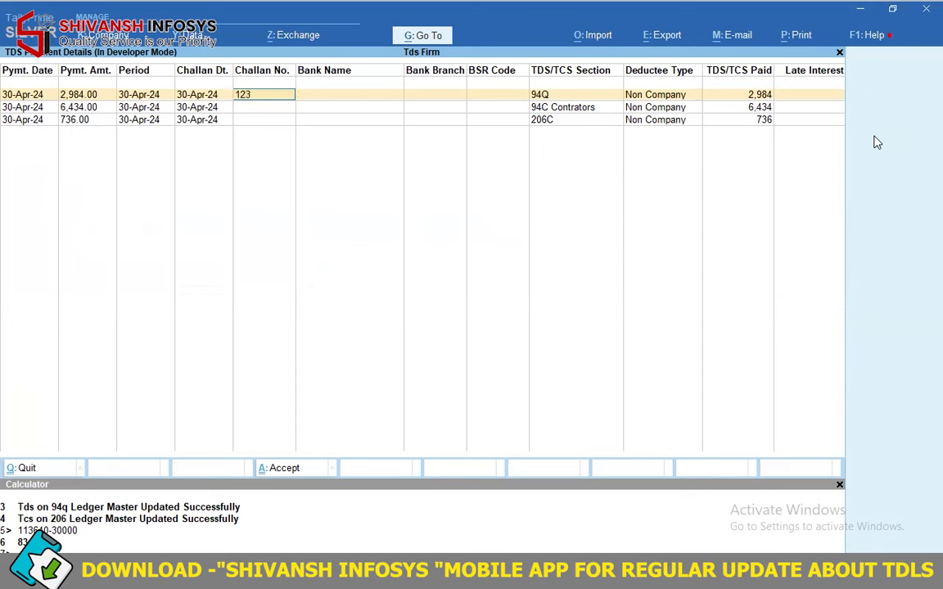
key("Return")
type("BOB")
key("Return")
type("JODHPUR")
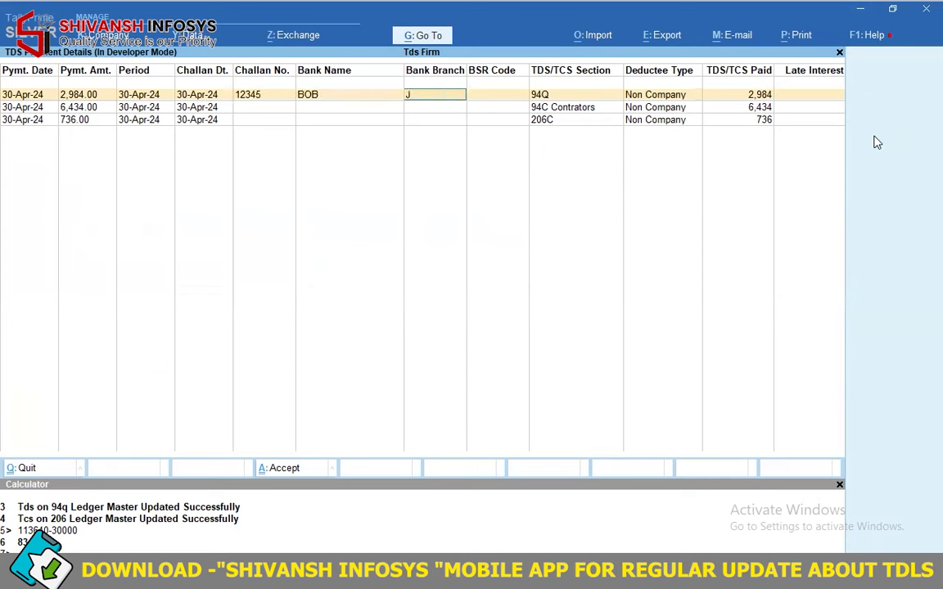
key("Return")
type("1234RTY")
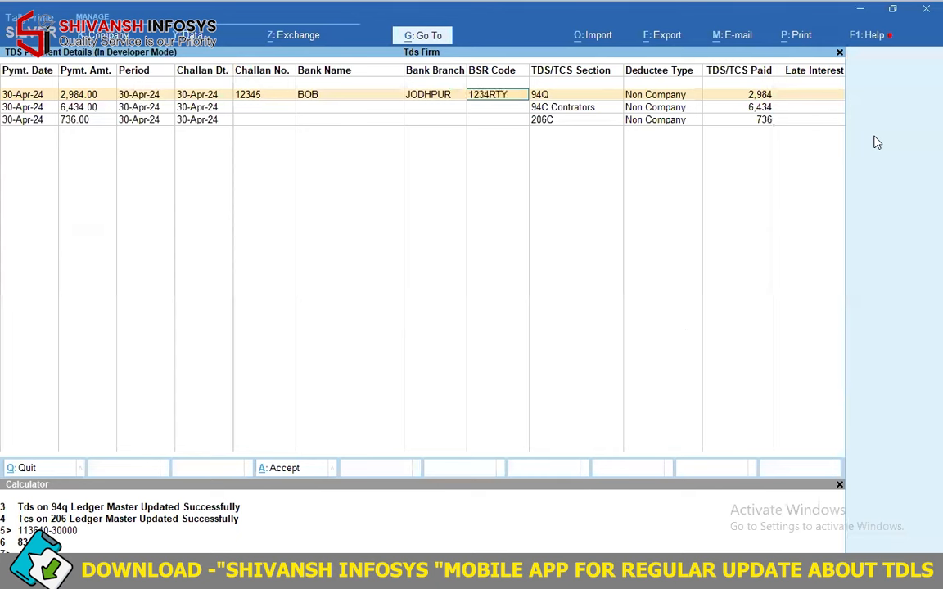
key("Return")
key("Return")
key("Return")
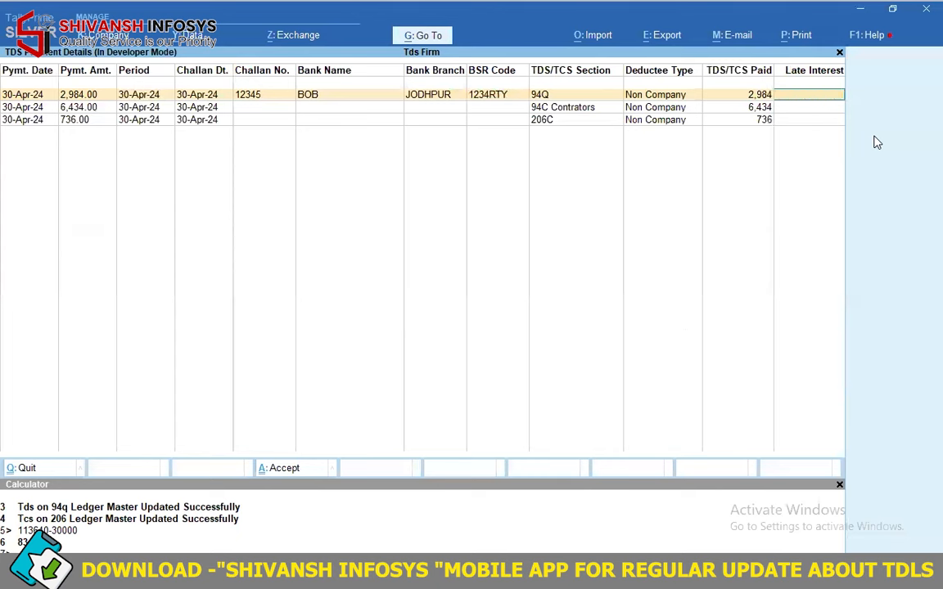
key("Return")
- Fill in the 94C Contrators payment with challan number 234678, bank BOB, branch JODHPUR and BSR code 124R588
key("Return")
key("Return")
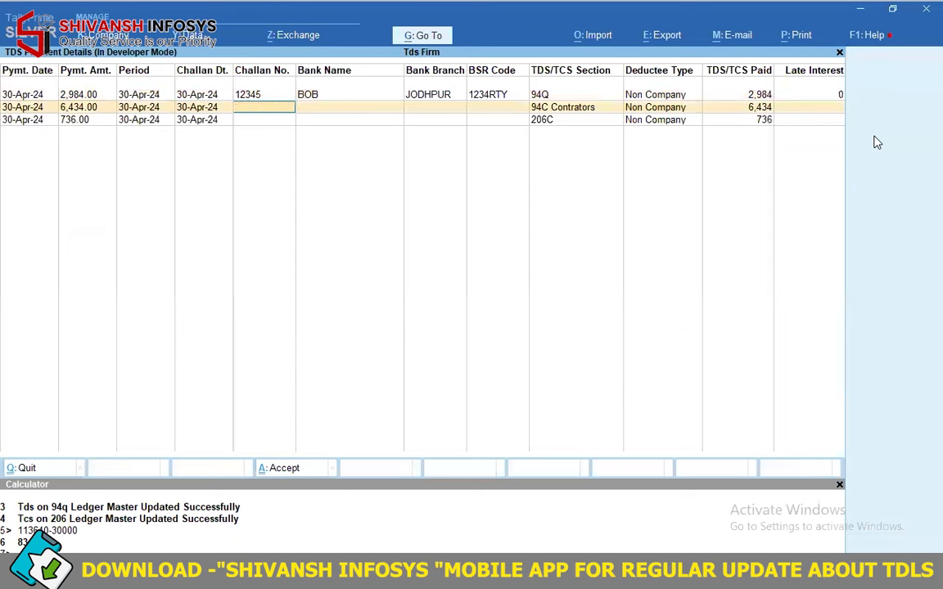
type("234678")
key("Return")
type("BOB")
key("Return")
type("JODHPUR")
key("Return")
type("124R588")
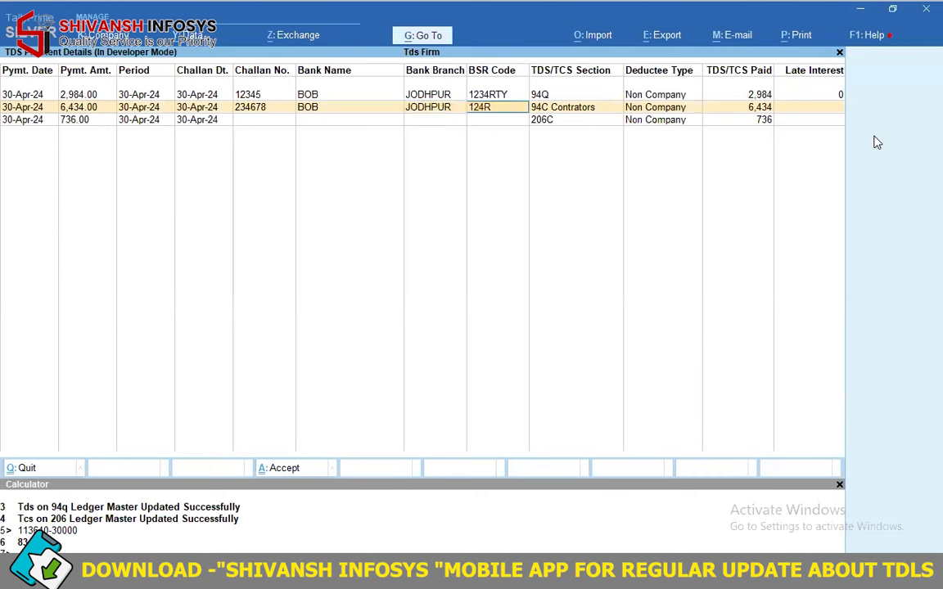
key("Return")
key("Return")
key("Return")
key("Return")
key("Return")
- Give the 206C payment challan number 6778989, bank BOB, branch JODHPUR and BSR code 12345REW, and save the challan payment details
key("Return")
key("Return")
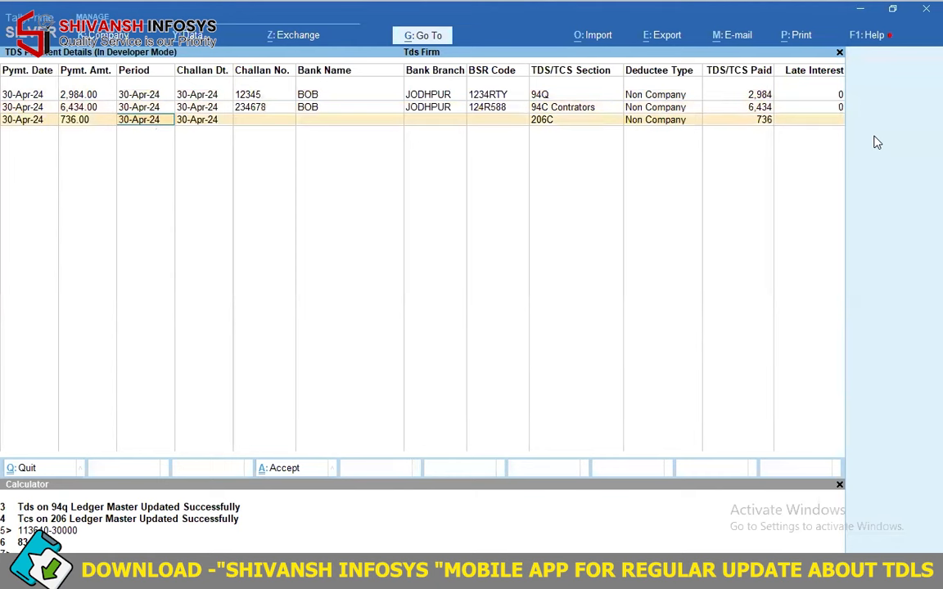
type("6778989")
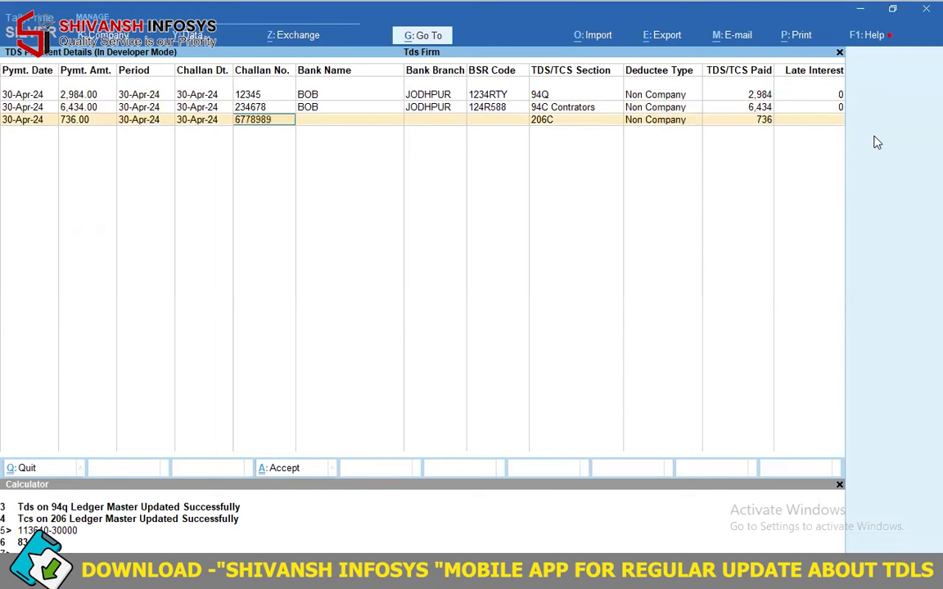
key("Return")
type("BOB")
key("Return")
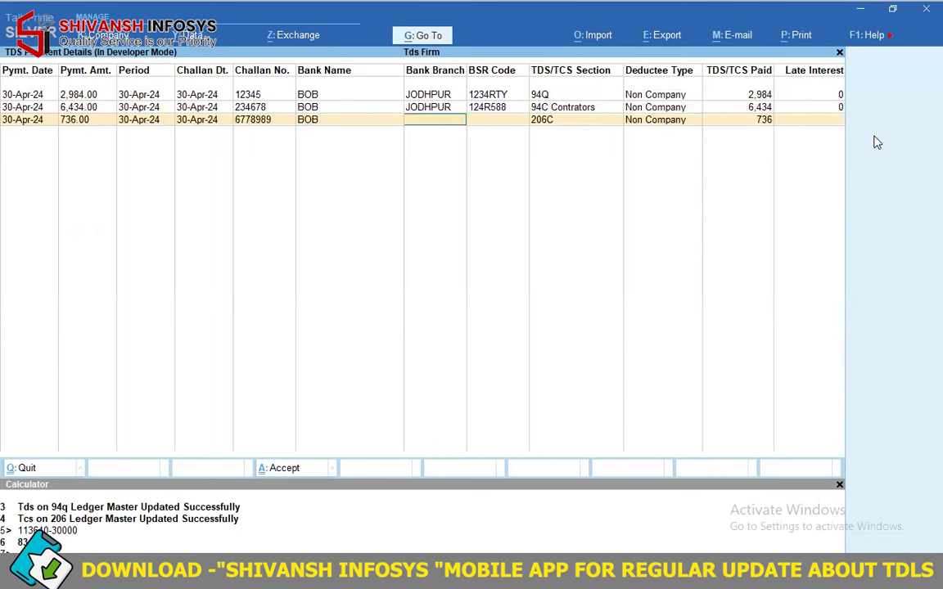
type("JODHPUR")
key("Return")
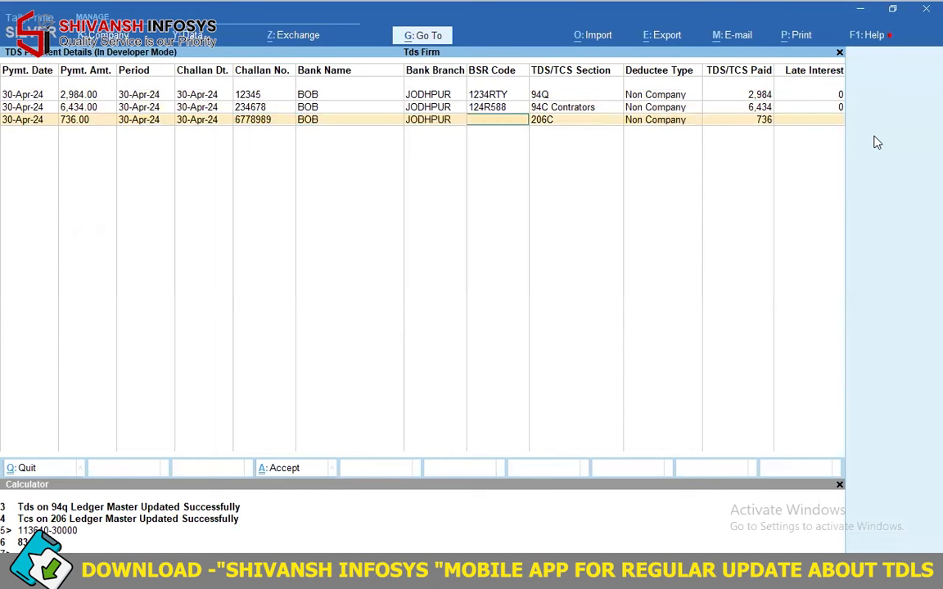
type("12345REW")
key("Return")
key("Return")
key("Return")
key("Return")
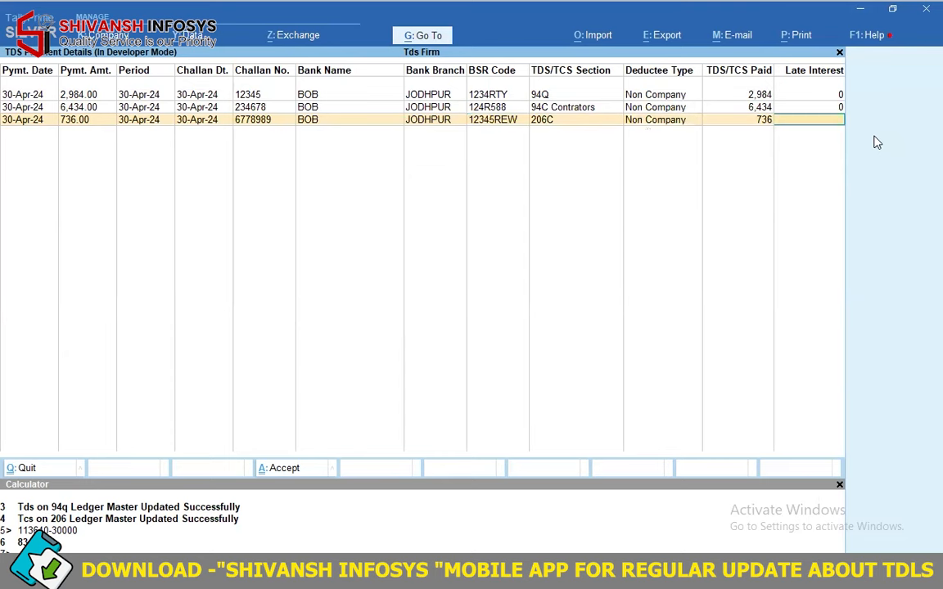
key("Return")
key("Return")
key("Return")
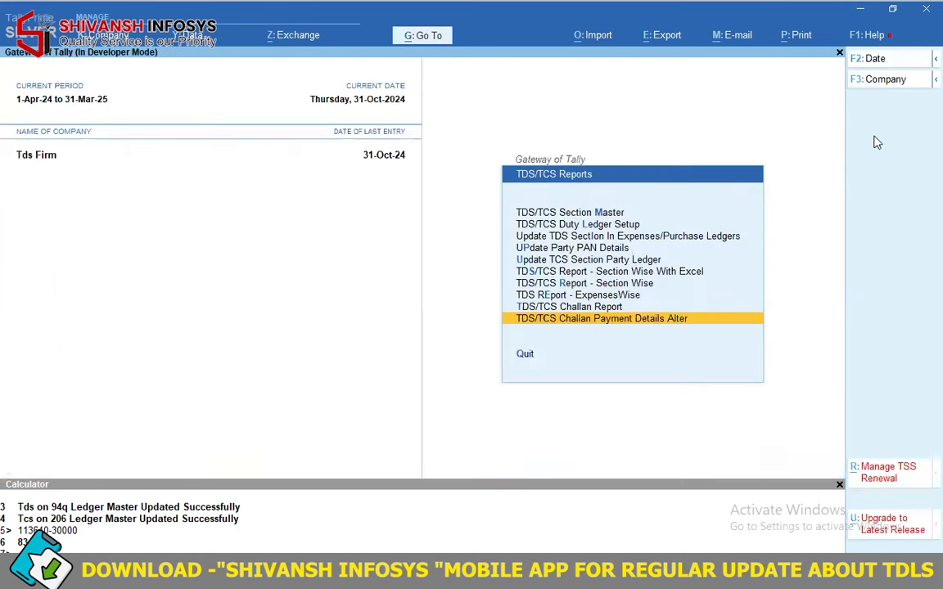
- Open the TDS/TCS Challan Report and check the challan number, bank, branch and BSR code under each section
key("Up")
key("Return")
key("Down")
key("Down")
key("Down")
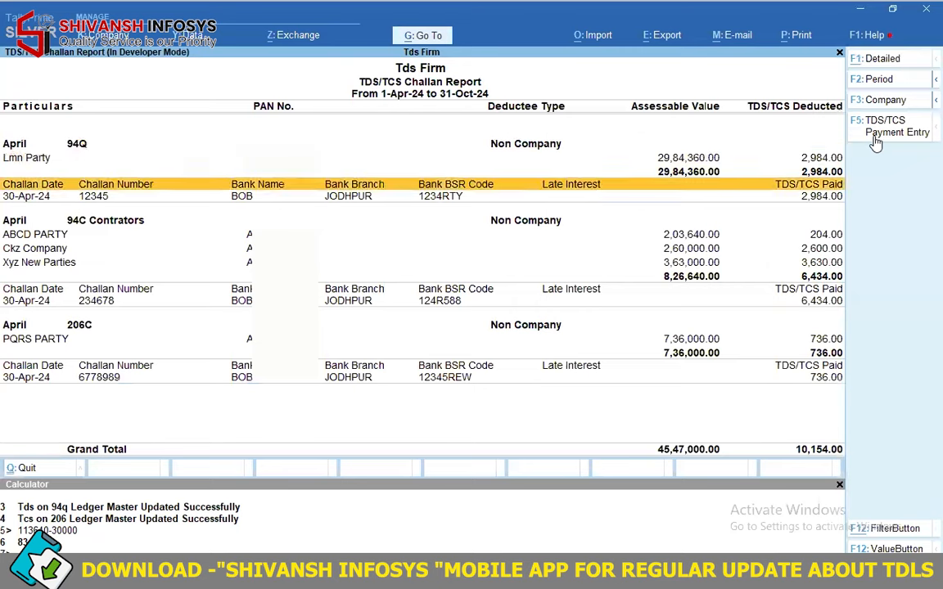
key("Down")
key("Down")
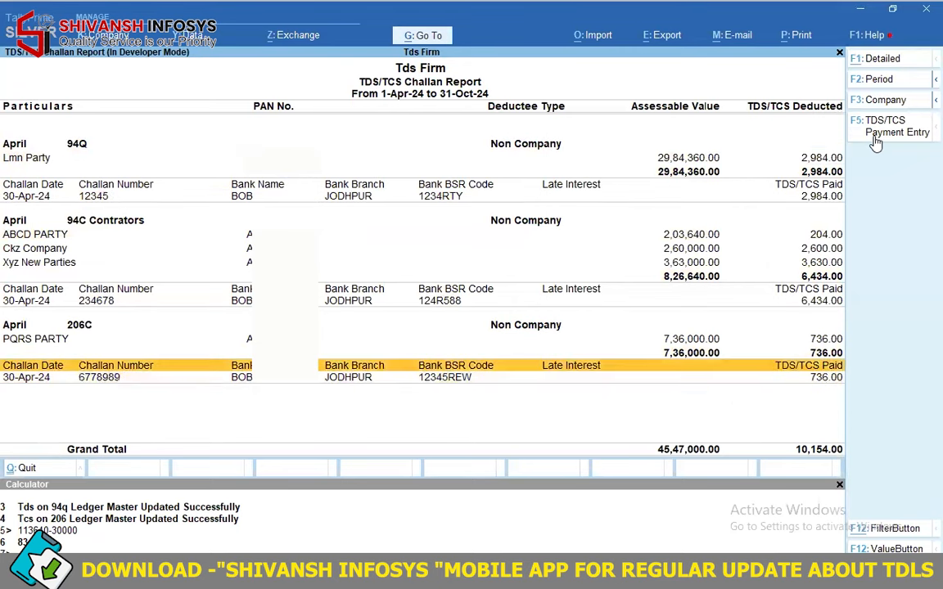
- Preview the printout of the challan report and close the preview
key("alt+p")
key("Return")
key("i")
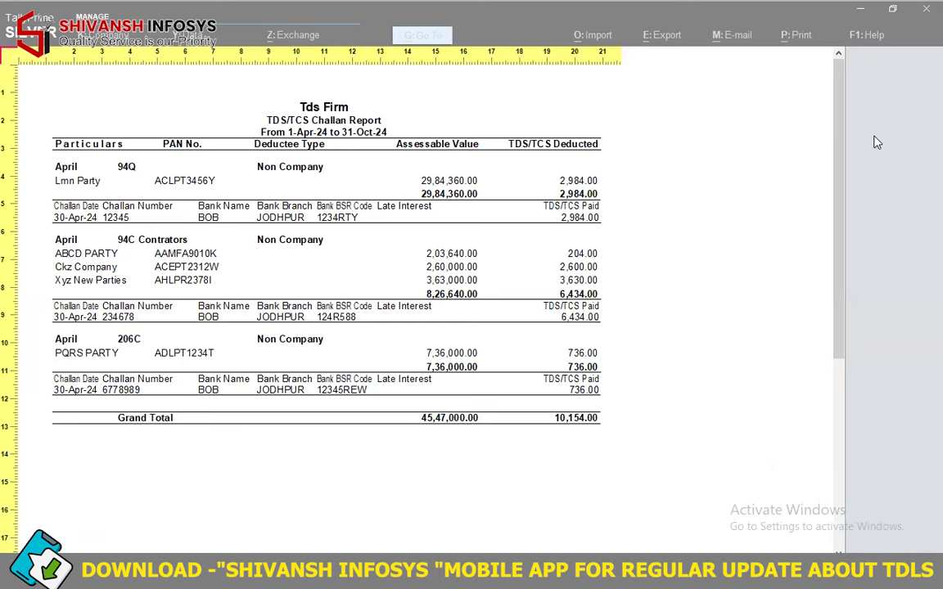
key("Escape")
key("Escape")
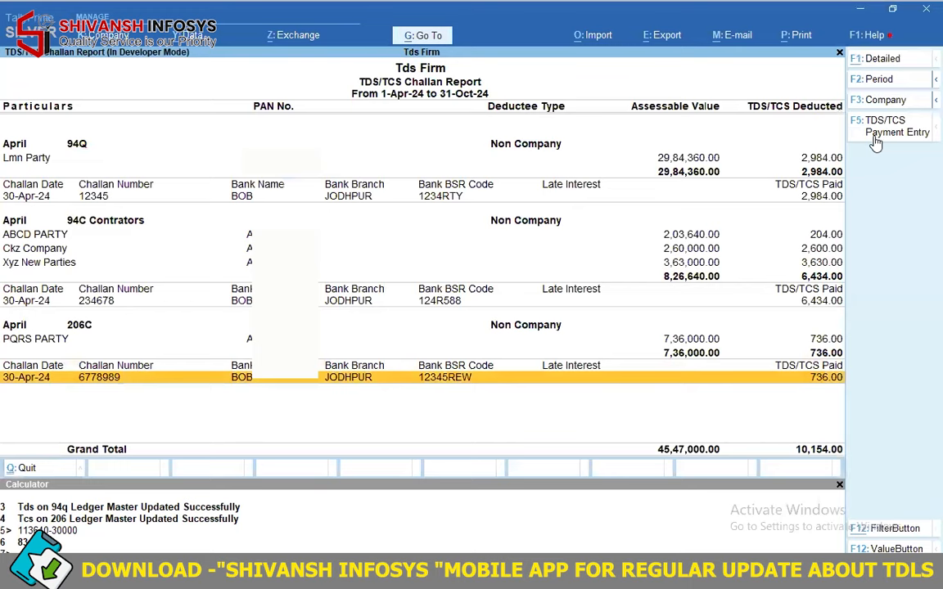
- View the payment voucher behind the 206C challan row, return from it and close the challan report
key("Return")
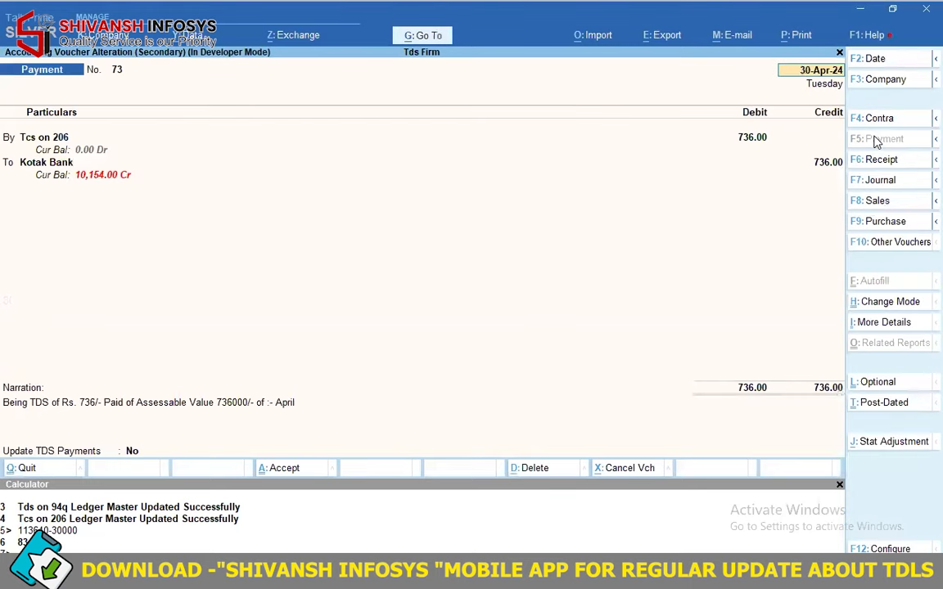
key("Escape")
key("Return")
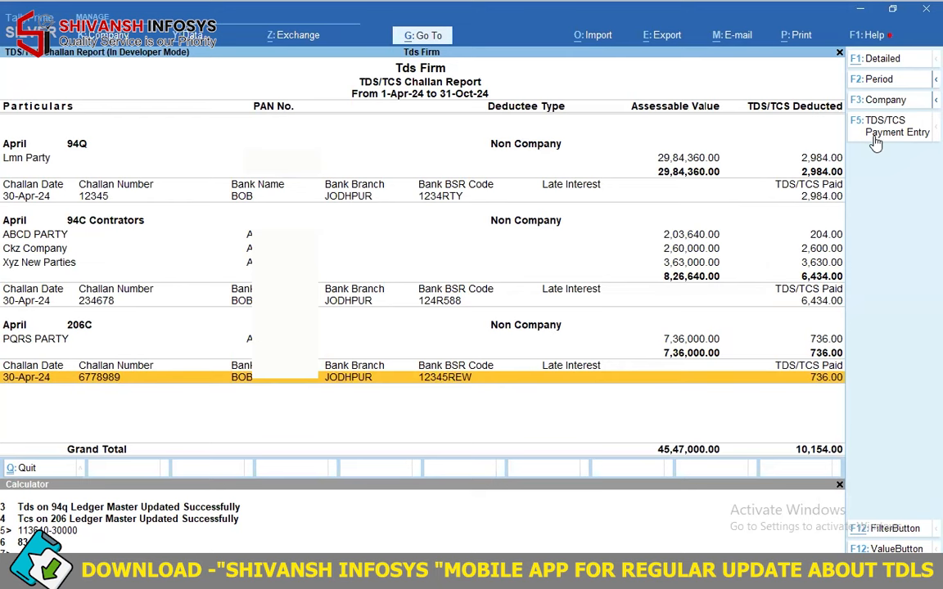
key("Escape")
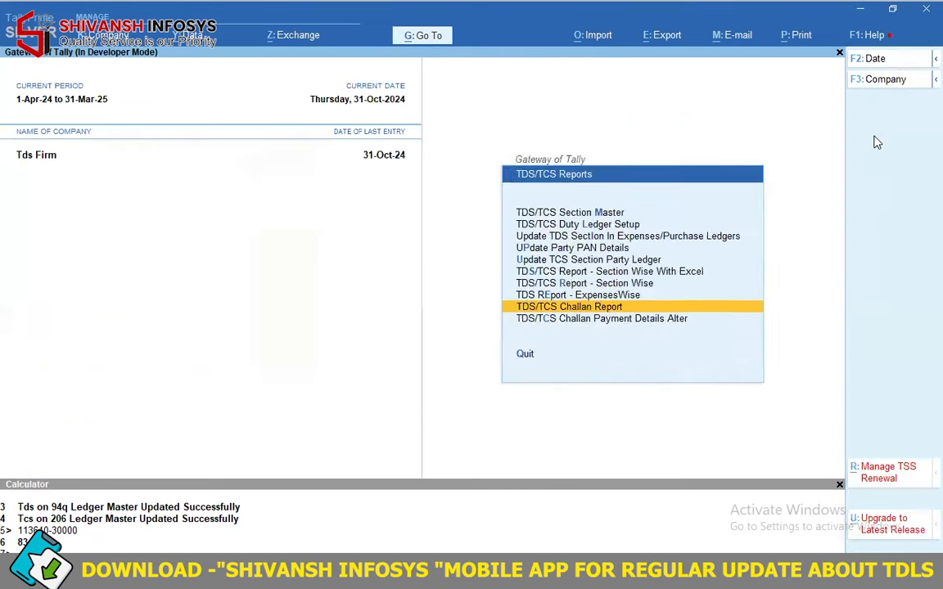
- Create a payment voucher debiting TDS ON 94C with 2,000 and crediting Kotak Bank with the same amount
key("Escape")
key("v")
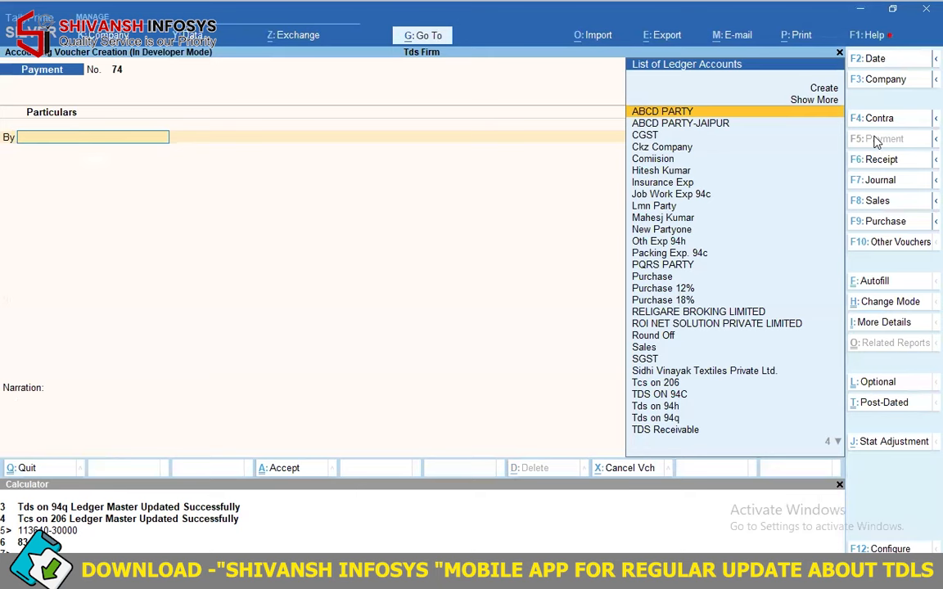
type("TDS")
key("Return")
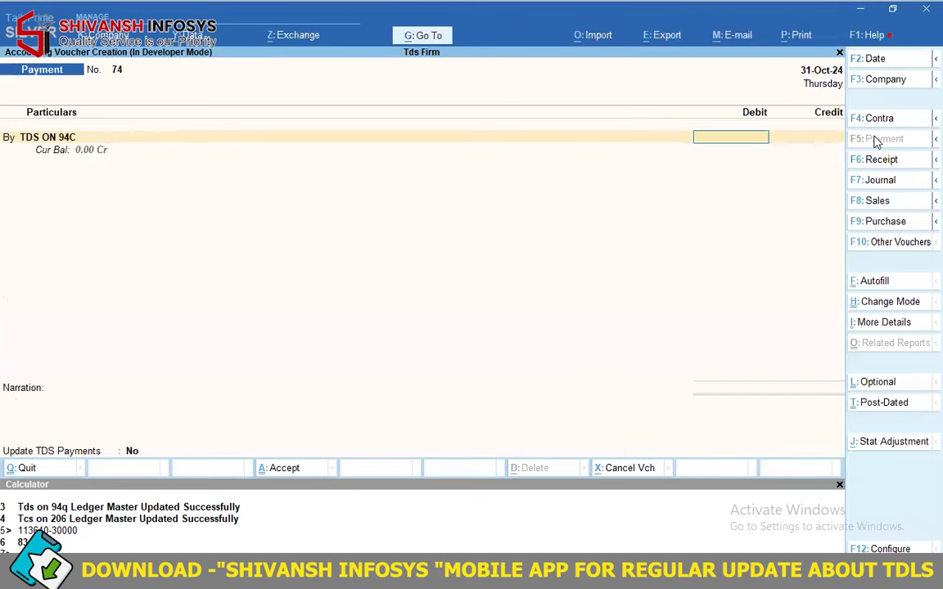
type("2000")
key("Return")
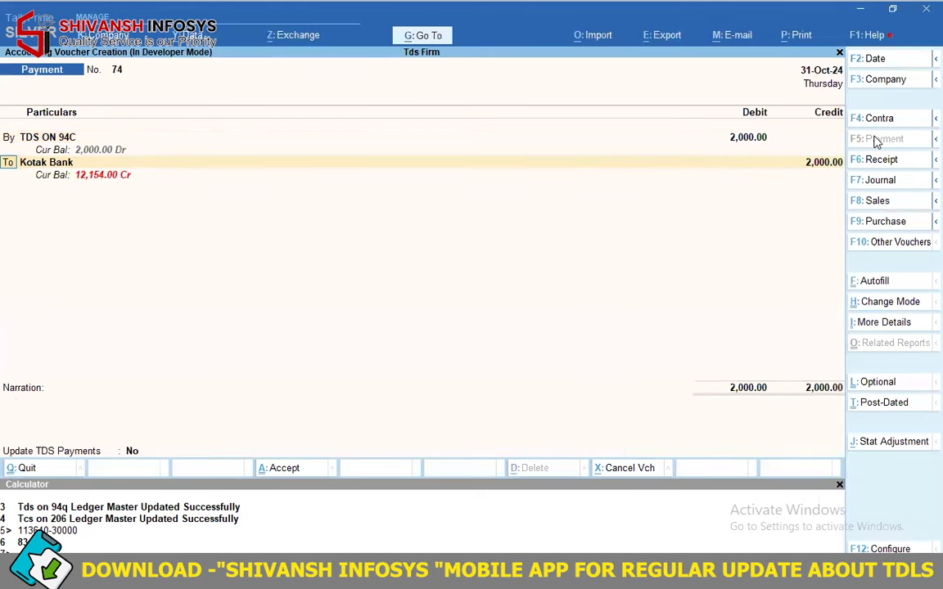
key("Return")
key("Return")
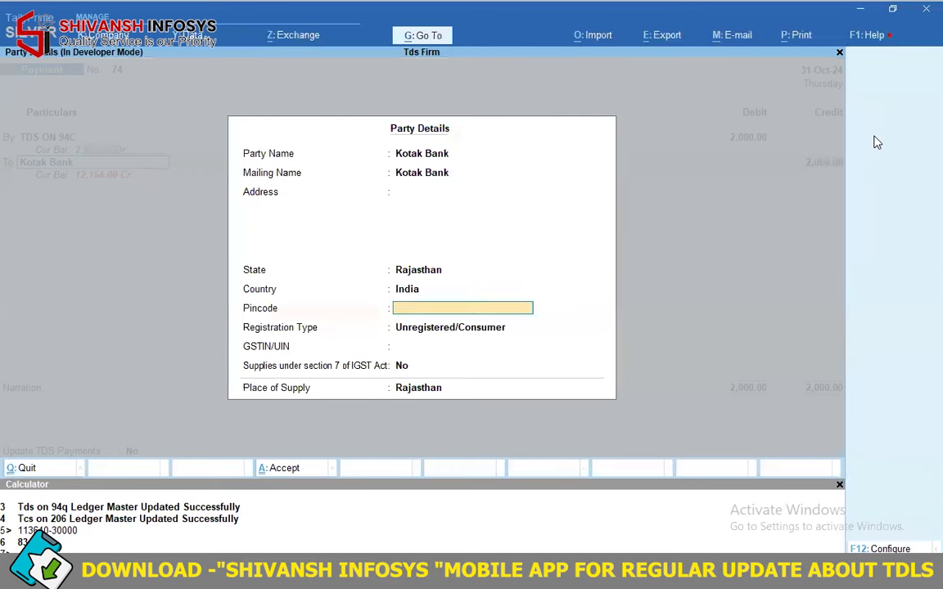
- Accept the Kotak Bank party details unchanged and set Update TDS Payments to Yes for the voucher
key("Return")
key("Return")
key("Return")
key("Return")
key("Return")
key("Return")
key("Return")
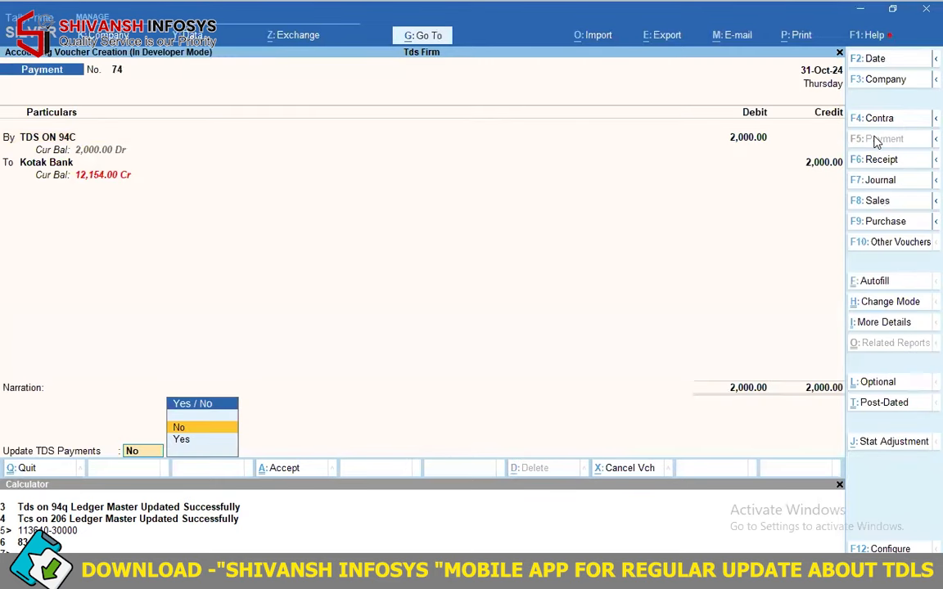
key("Down")
key("Return")
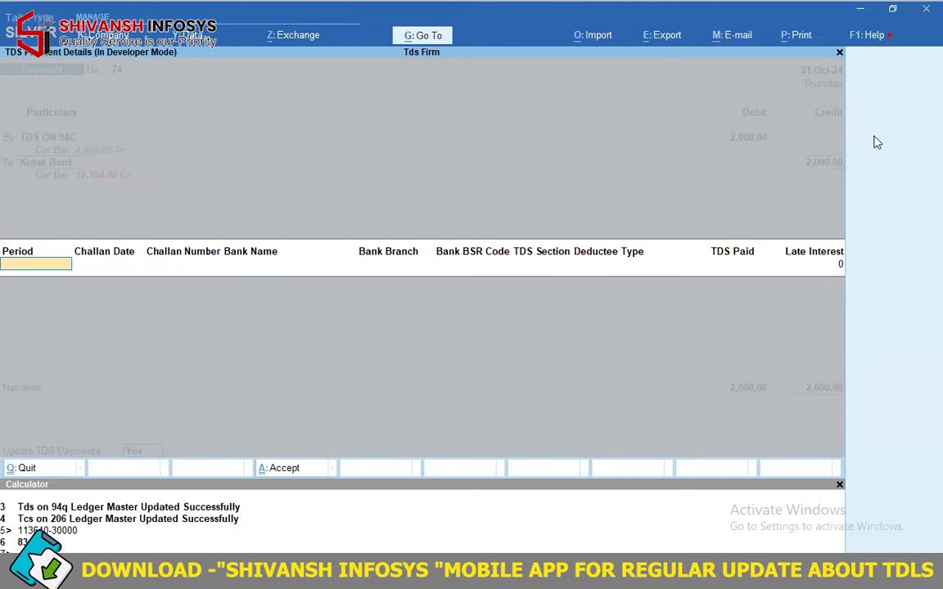
- Set the TDS payment period to 30-Apr-24 and the challan date to 31-Oct-24
type("30-4")
key("Return")
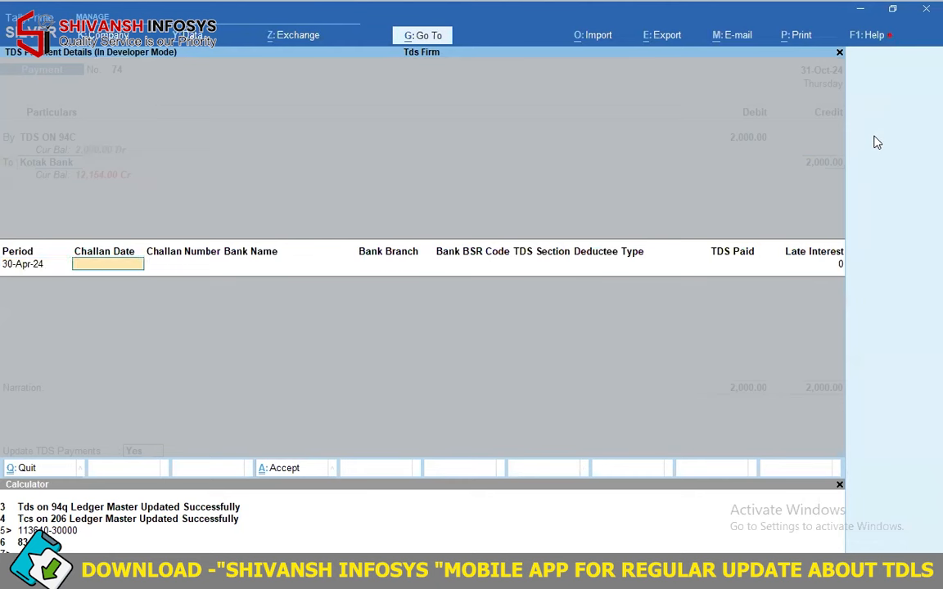
key("BackSpace")
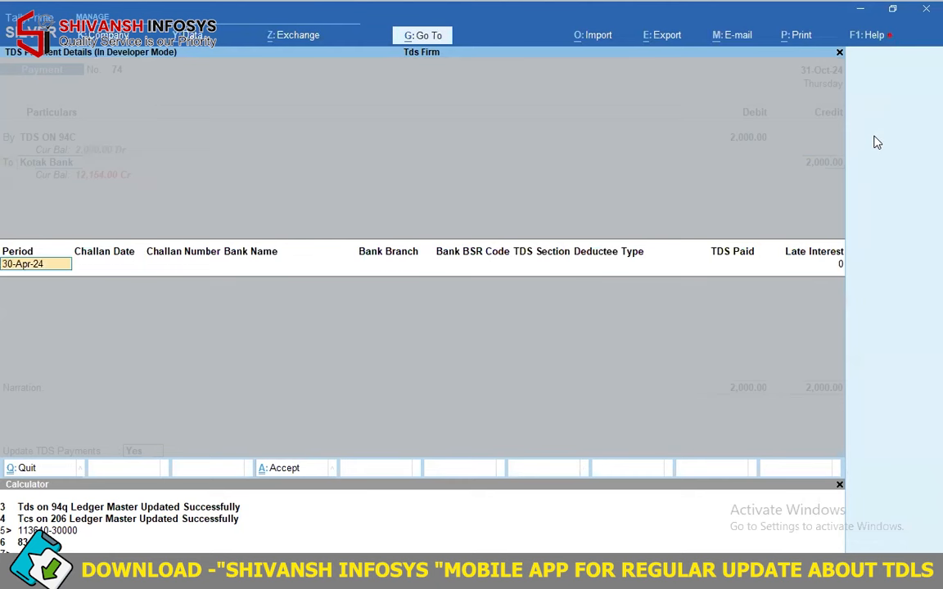
key("Return")
type("31-10")
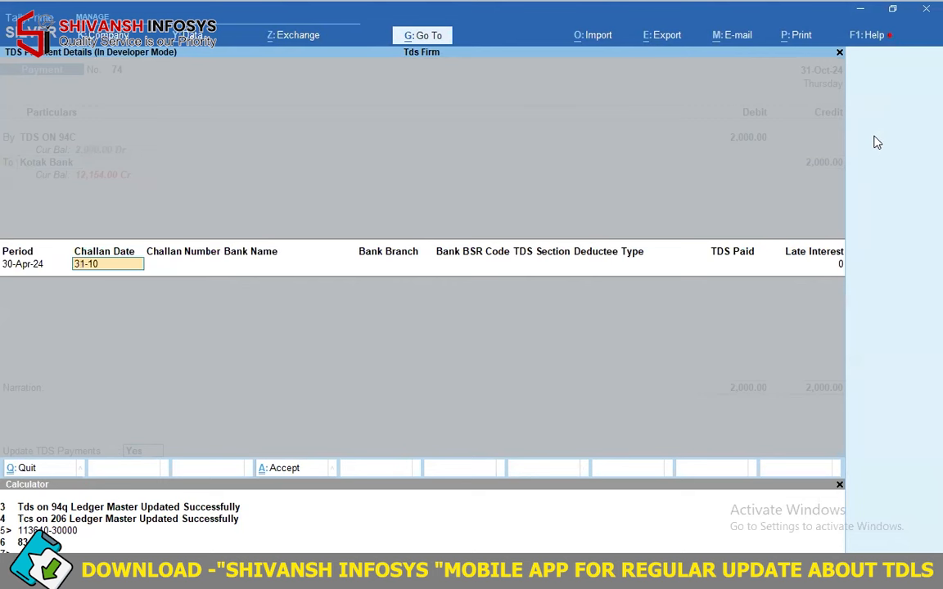
key("Return")
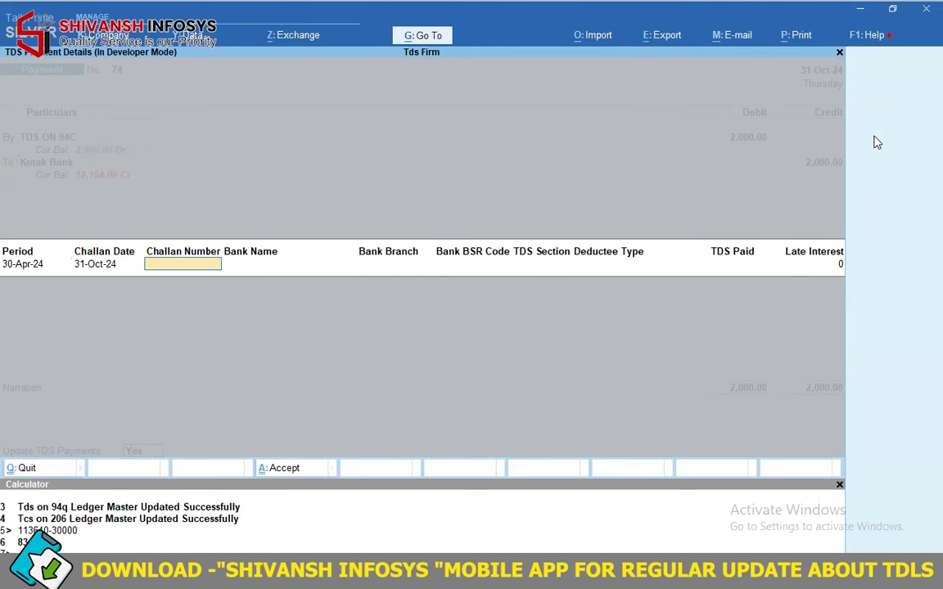
- Give the TDS payment challan number 1234678, bank BOB, branch JODHPUR and BSR code 2344R5
type("1234678")
key("Return")
type("BOB")
key("Return")
type("JODHPUR")
key("Return")
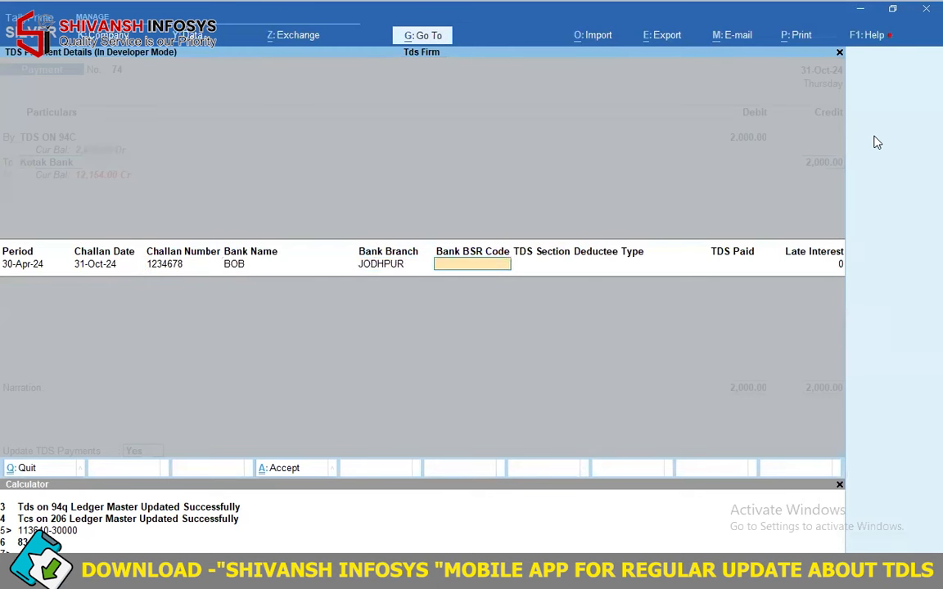
key("BackSpace")
key("Return")
type("2344R5")
key("Return")
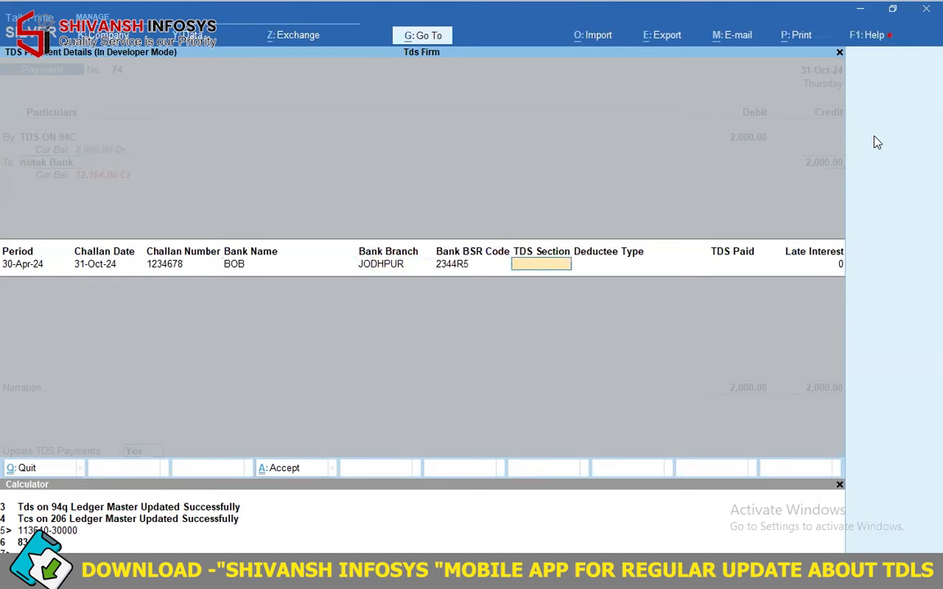
- Assign section 94C, deductee type Non Company, TDS paid 1,900 and late interest 100, and save the payment voucher
type("94C")
key("Return")
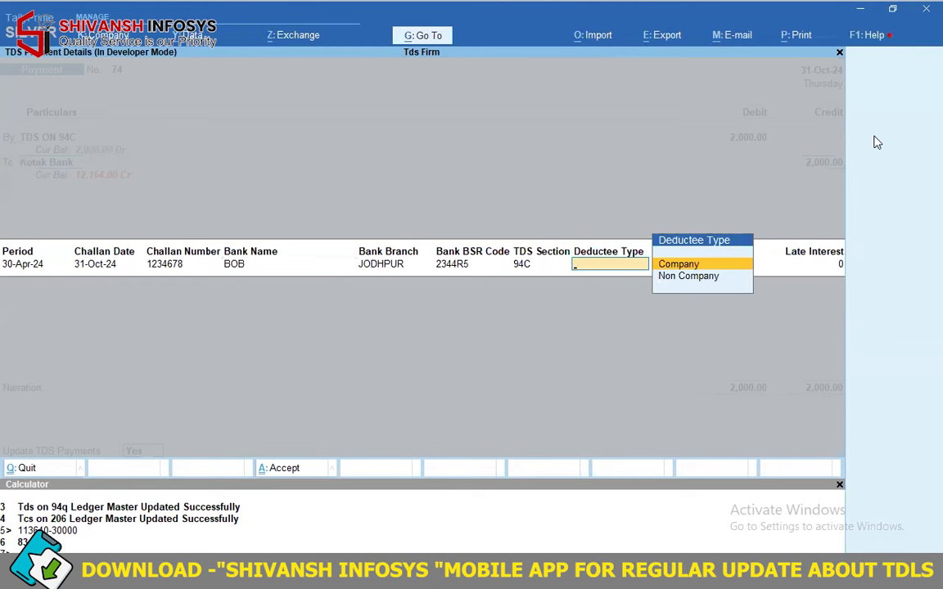
key("Down")
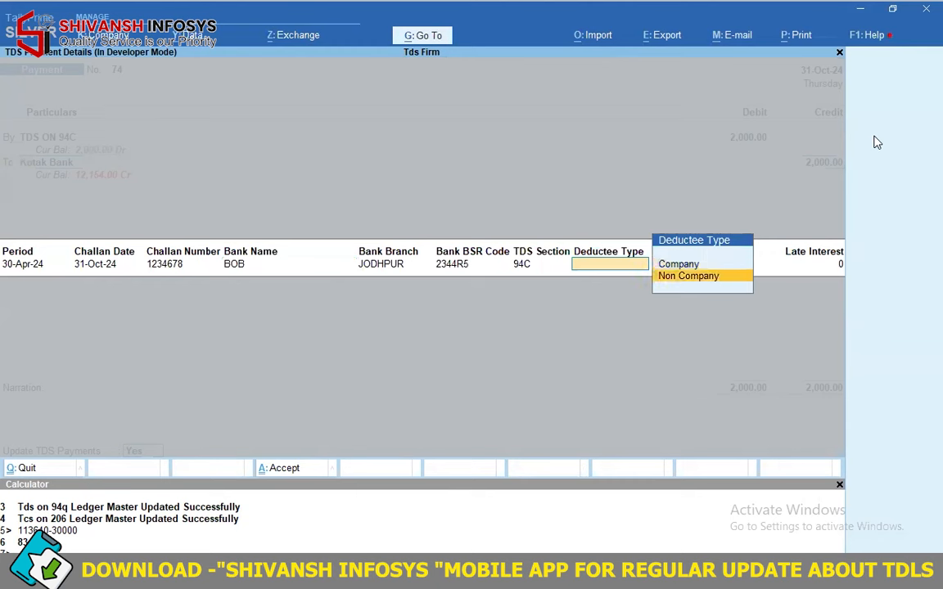
key("Return")
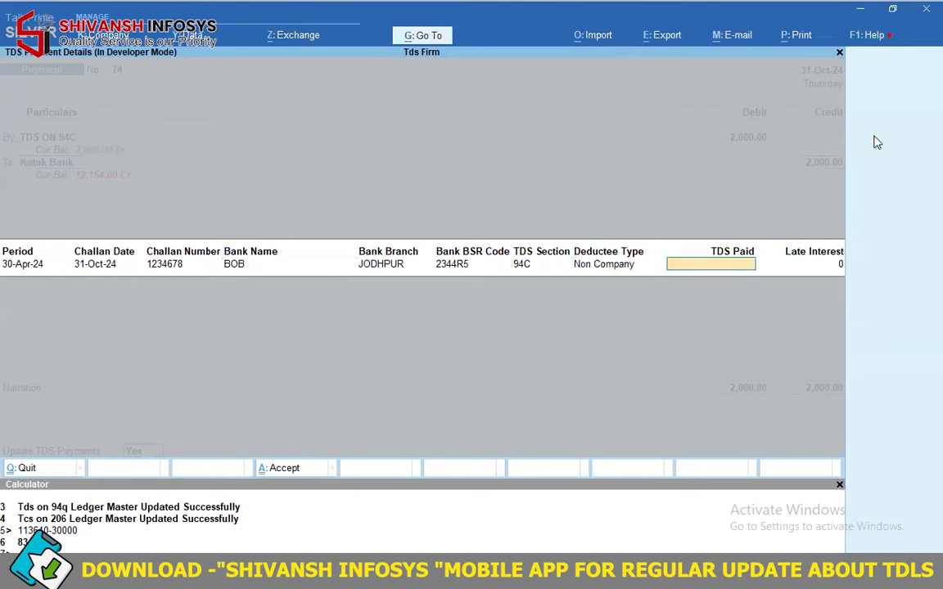
type("1900")
key("Return")
type("100")
key("Return")
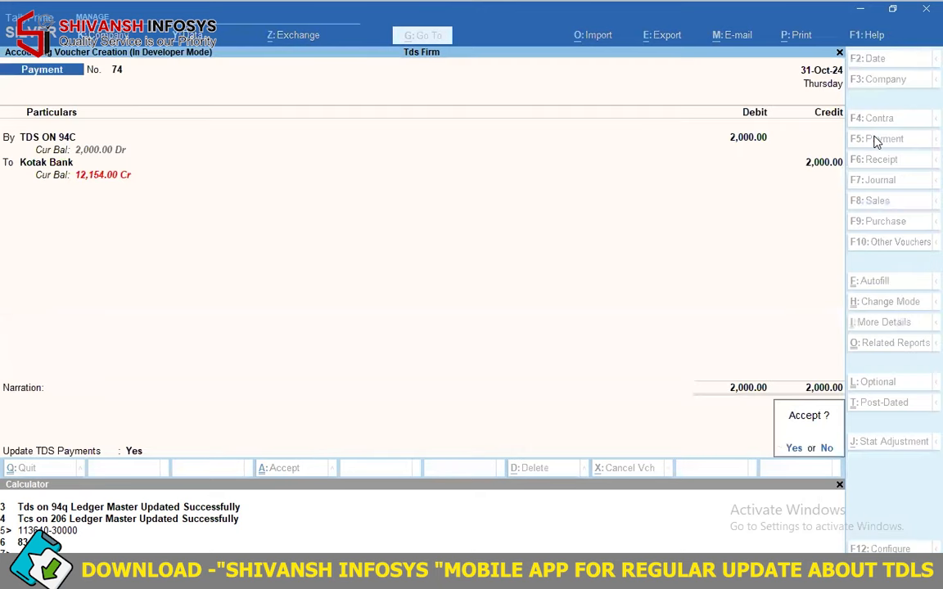
key("y")
- Leave voucher entry and open the TDS/TCS Challan Report from the TDS/TCS module
key("Escape")
key("Up")
key("Up")
key("Up")
key("Up")
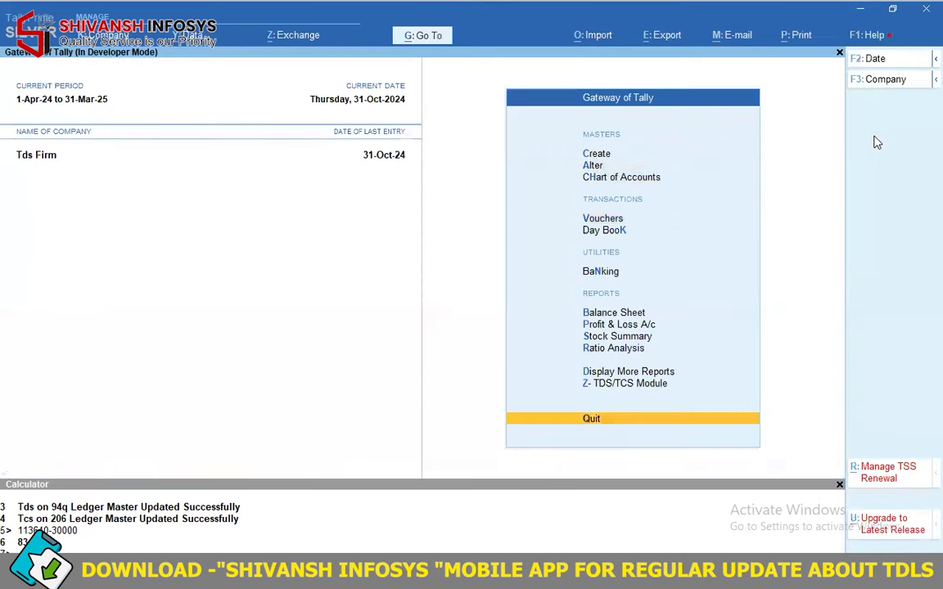
key("Up")
key("Return")
key("Down")
key("Down")
key("Down")
key("Down")
key("Down")
key("Down")
key("Down")
key("Return")
key("Escape")
key("Down")
key("Return")
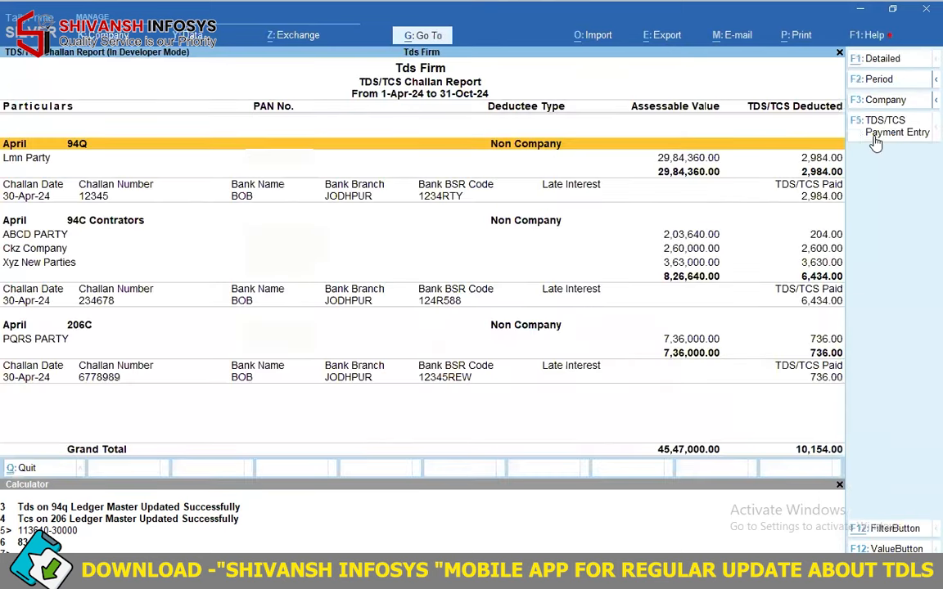
- Check the challan rows of the 94Q, 94C Contrators and 206C sections for the new payment and close the report
key("Down")
key("Down")
key("Down")
key("Down")
key("Down")
key("Down")
key("Down")
key("Down")
key("Down")
key("Down")
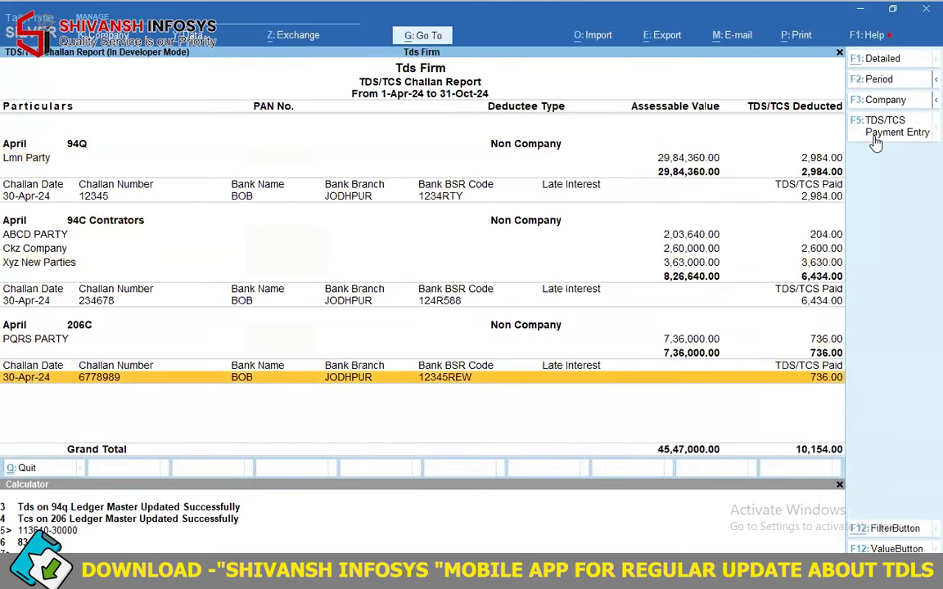
key("Up")
key("Up")
key("Up")
key("Up")
key("Up")
key("Up")
key("Up")
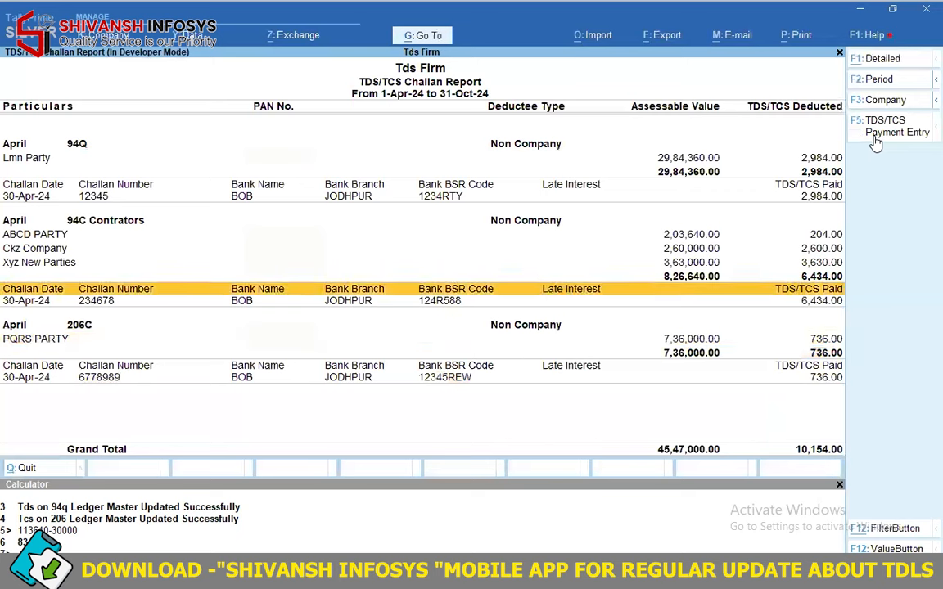
key("Down")
key("Down")
key("Down")
key("Down")
key("Down")
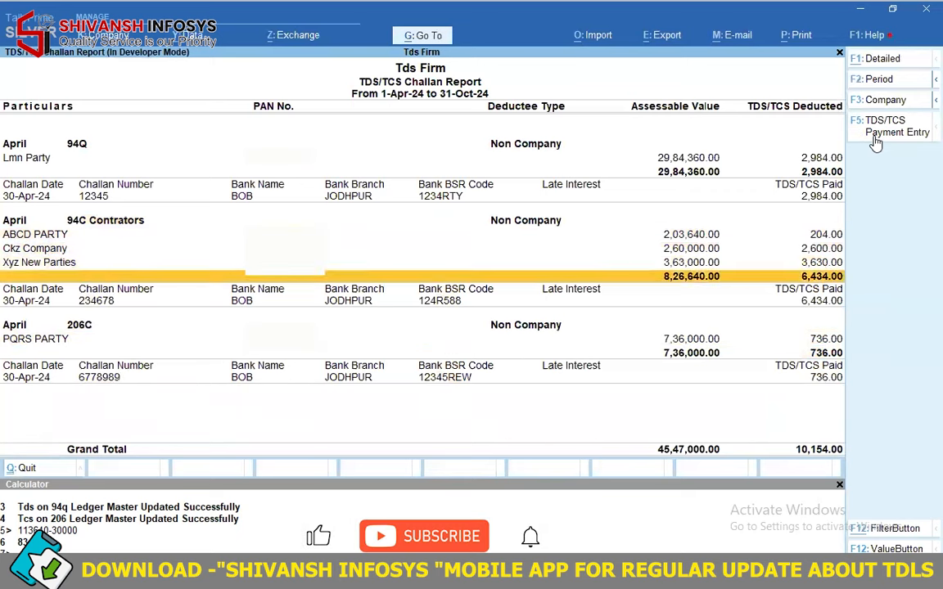
key("Escape")
key("Escape")
- Reopen the TDS ON 94C payment voucher from the day book, change its TDS section to 94C CONTRACTORS and save it
key("d")
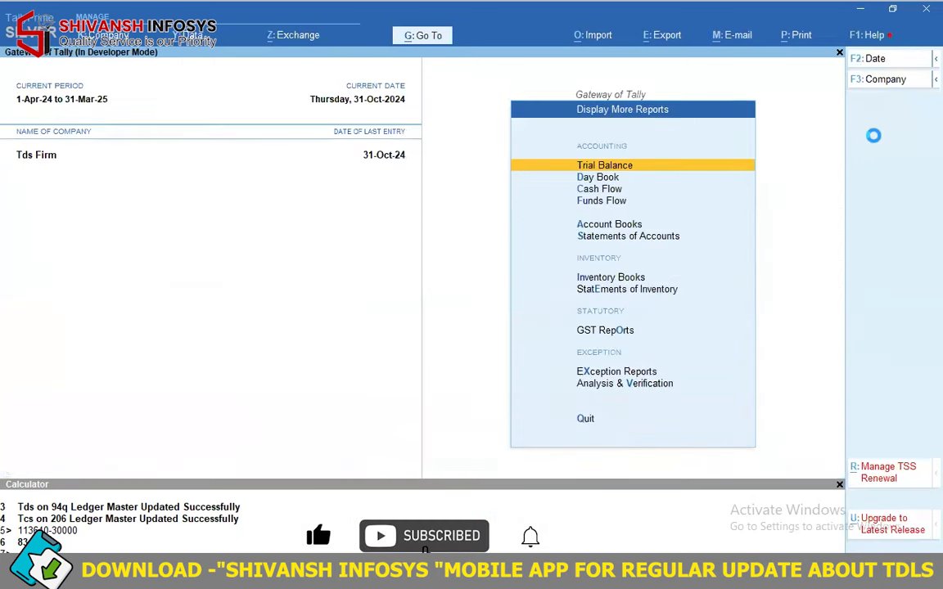
key("y")
key("Down")
key("Return")
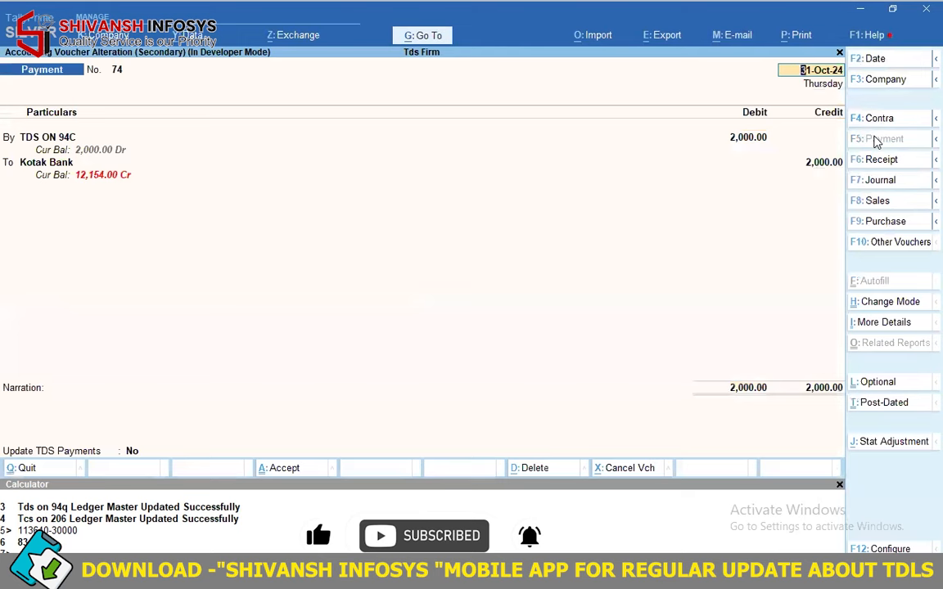
left_click(137, 451)
key("y")
key("Return")
key("Return")
key("Return")
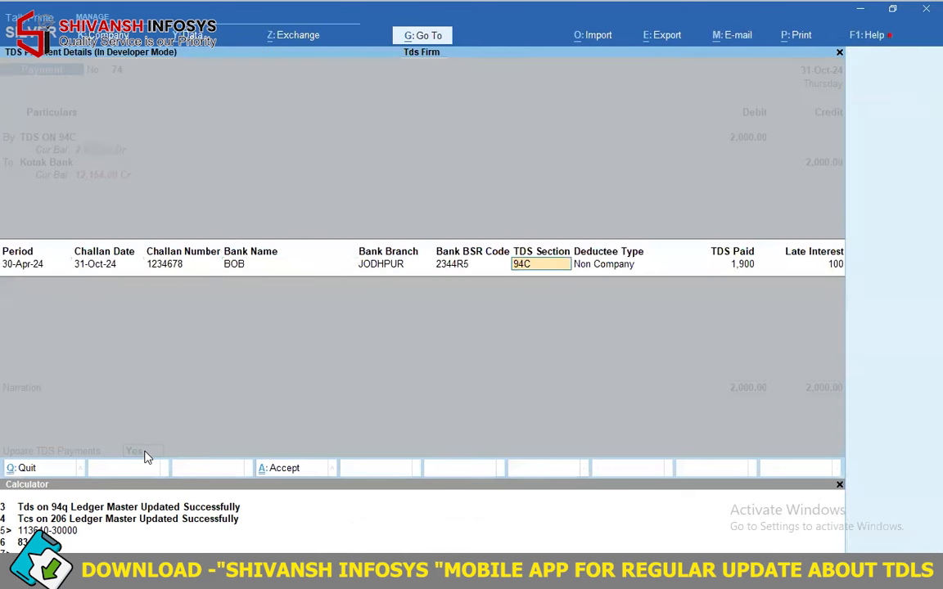
type("CONTRACTORS")
key("Return")
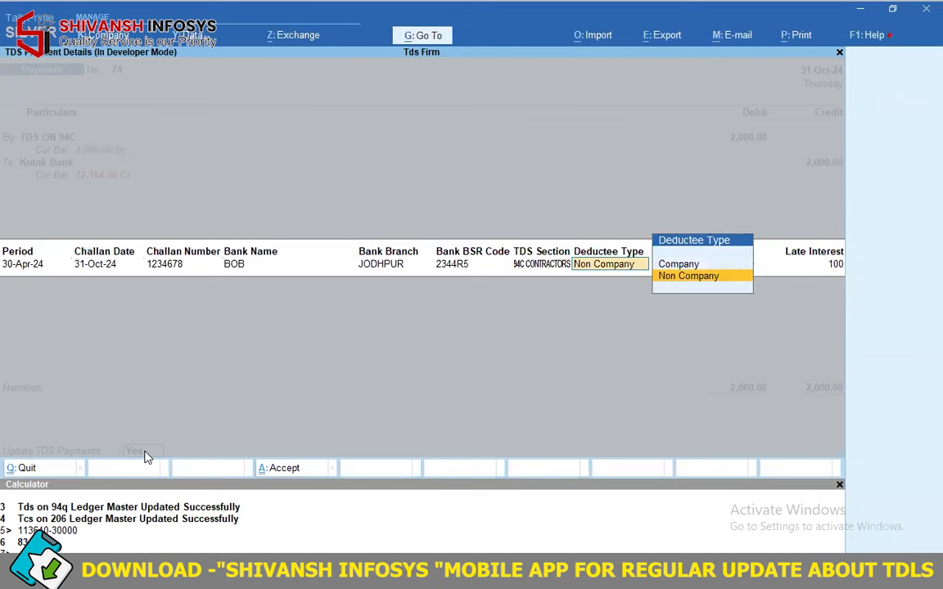
key("ctrl+a")
key("ctrl+a")
- Reopen the TDS/TCS Challan Report, check the challan rows under 94C Contrators for the payment and close the report
key("Escape")
key("z")
key("Down")
key("Down")
key("Down")
key("Down")
key("Down")
key("Down")
key("Down")
key("Down")
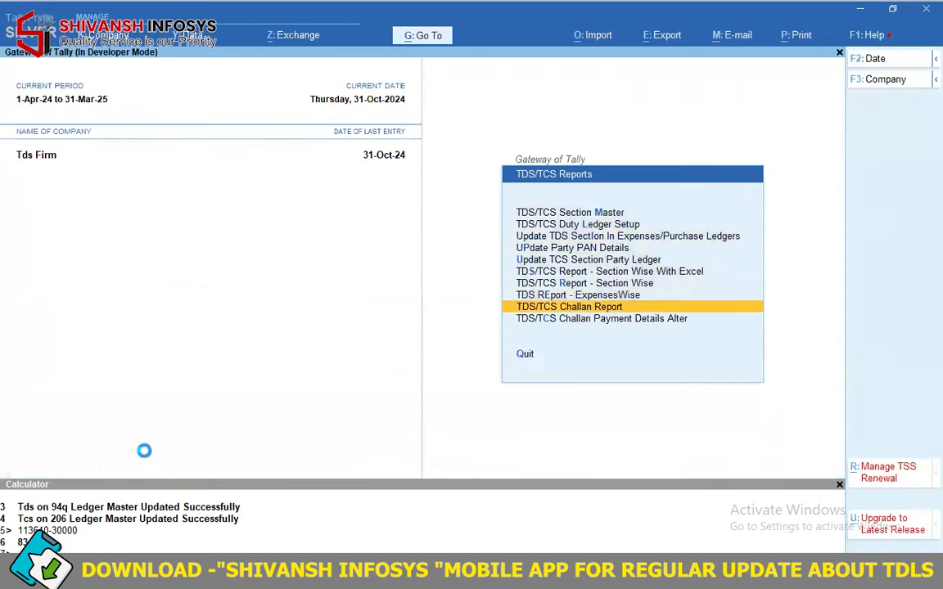
key("Return")
key("Down")
key("Down")
key("Down")
key("Down")
key("Down")
key("Down")
key("Down")
key("Down")
key("Down")
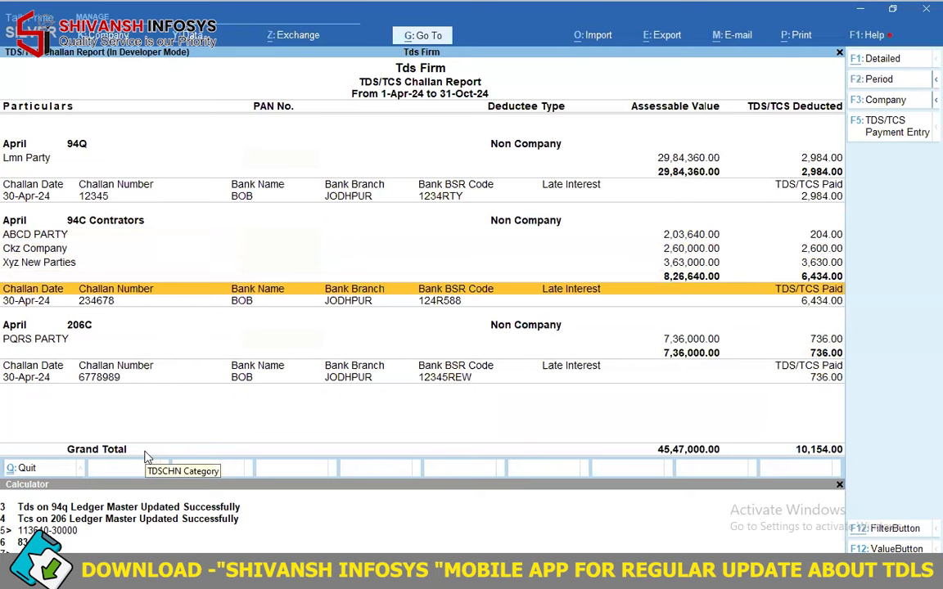
key("Escape")
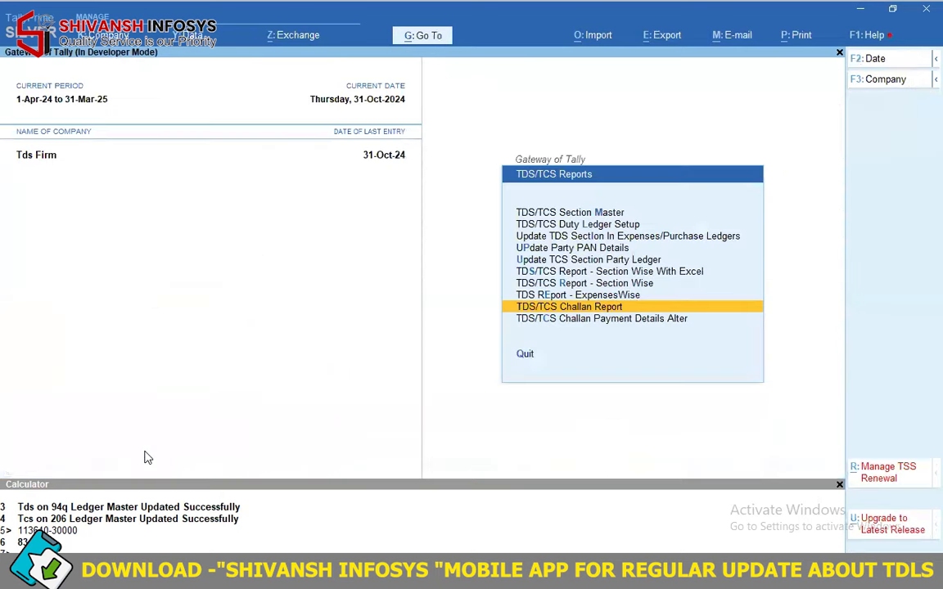
- Reopen the 2,000 TDS ON 94C payment voucher from the day book and bring up its TDS payment details
key("Escape")
key("d")
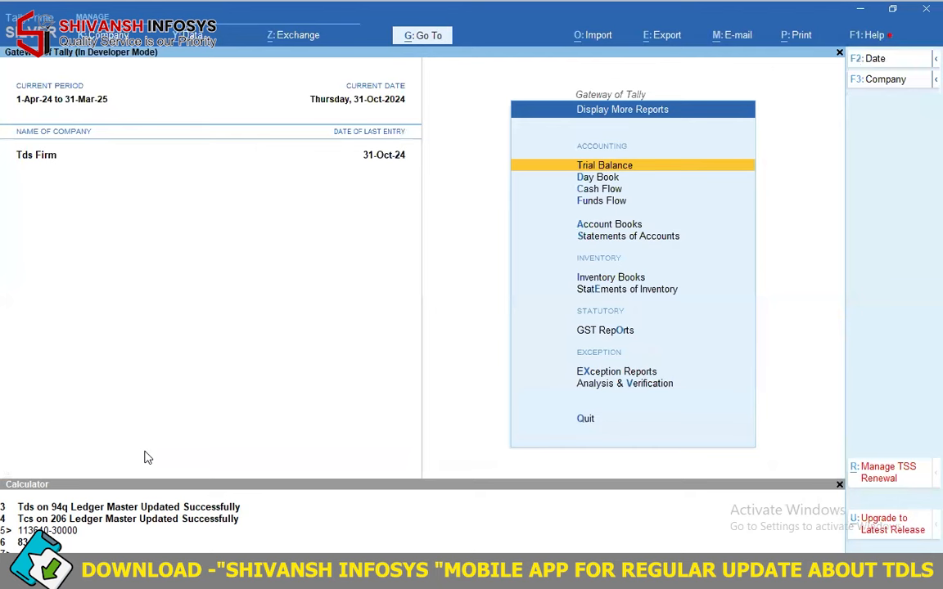
key("d")
key("Down")
key("Return")
left_click(146, 457)
key("y")
key("Return")
key("Return")
key("Return")
key("Return")
key("Return")
key("Return")
key("Return")
key("Return")
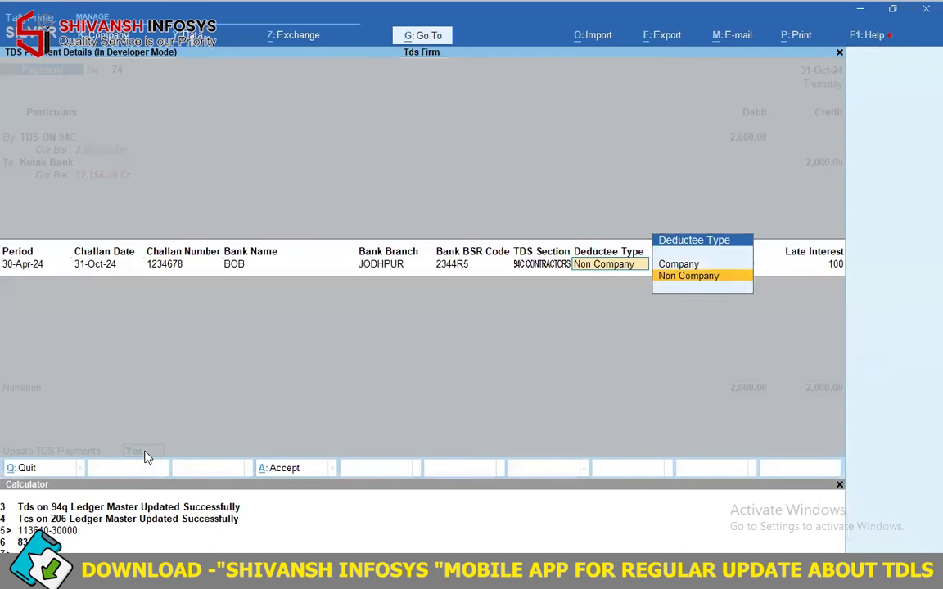
- Set the TDS section of the payment details to 94Q
key("BackSpace")
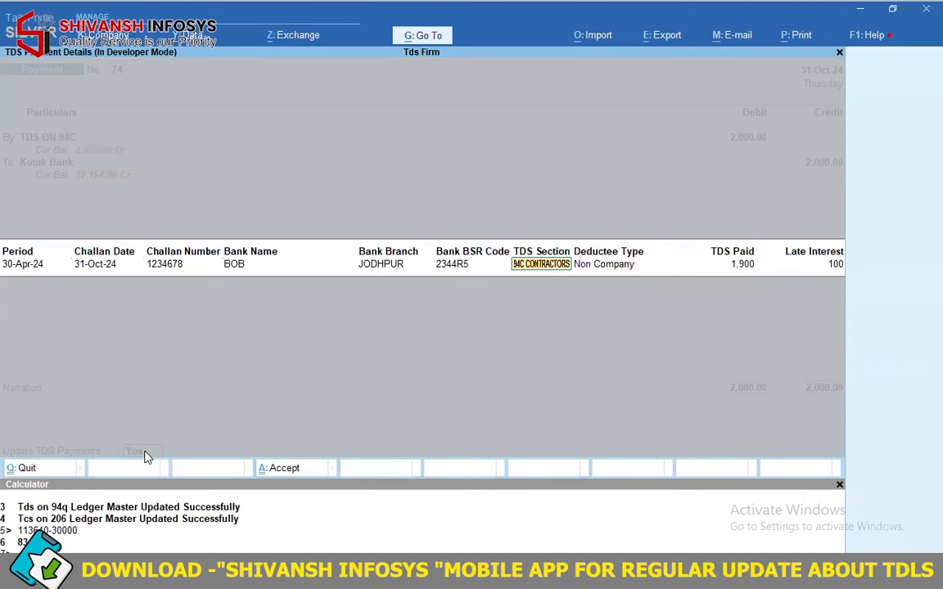
key("BackSpace")
key("BackSpace")
key("BackSpace")
key("BackSpace")
key("BackSpace")
key("BackSpace")
key("BackSpace")
key("BackSpace")
key("BackSpace")
key("BackSpace")
key("BackSpace")
key("BackSpace")
key("BackSpace")
type("1")
key("BackSpace")
type("Q")
key("Return")
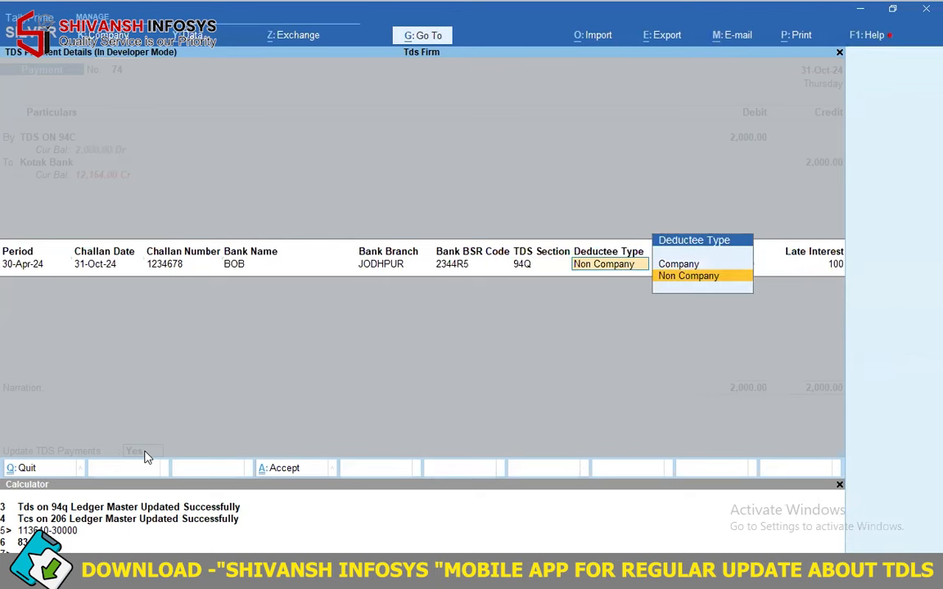
- Keep Non Company as the deductee type, save the payment voucher and leave the day book
key("Return")
key("Return")
key("Escape")
key("Escape")
- Open the TDS/TCS Challan Report and review the rows from section 94Q through 206C
key("Return")
key("Down")
key("Down")
key("Down")
key("Down")
key("Down")
key("Down")
key("Down")
key("Down")
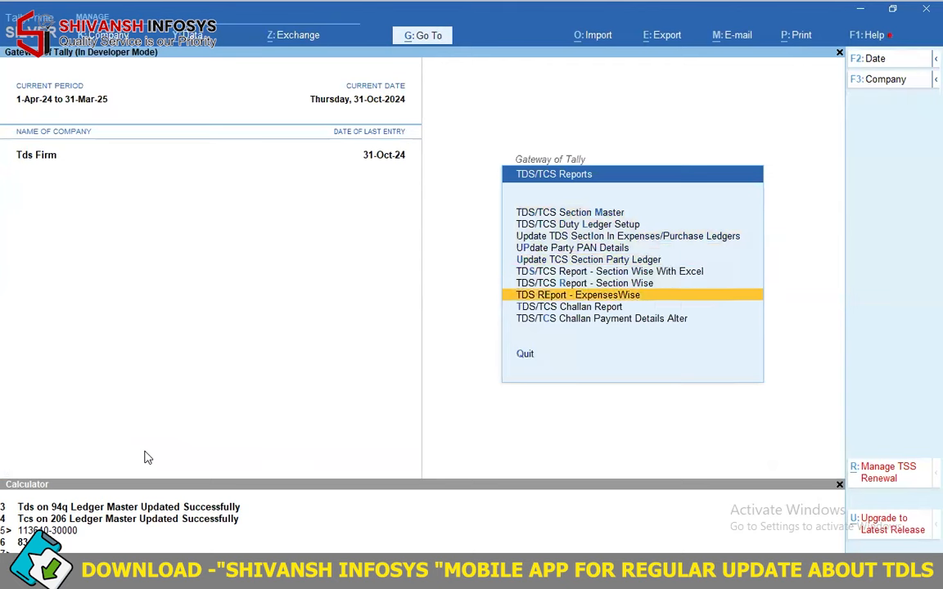
key("Return")
key("Down")
key("Down")
key("Down")
key("Down")
key("Down")
key("Down")
key("Down")
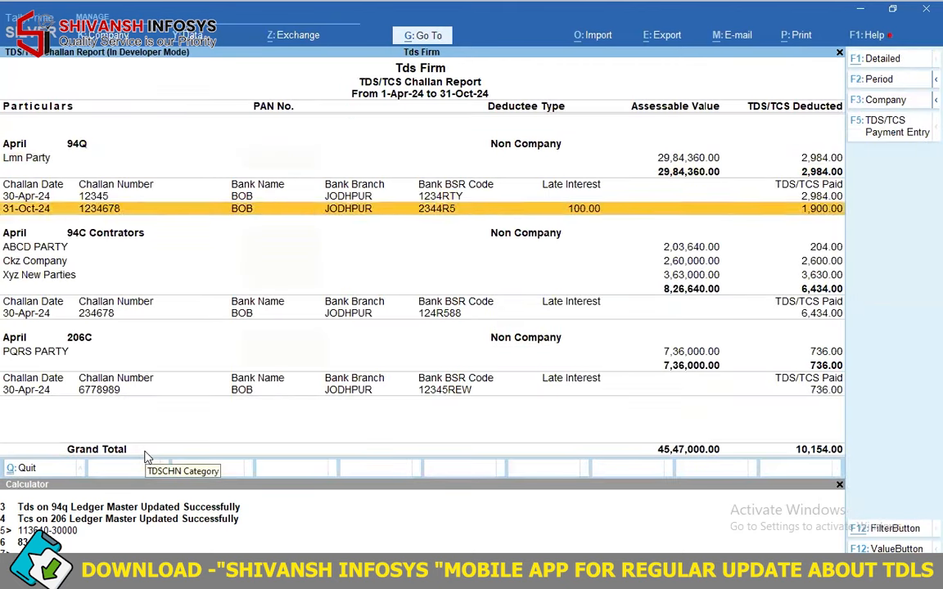
key("Down")
key("Down")
key("Down")
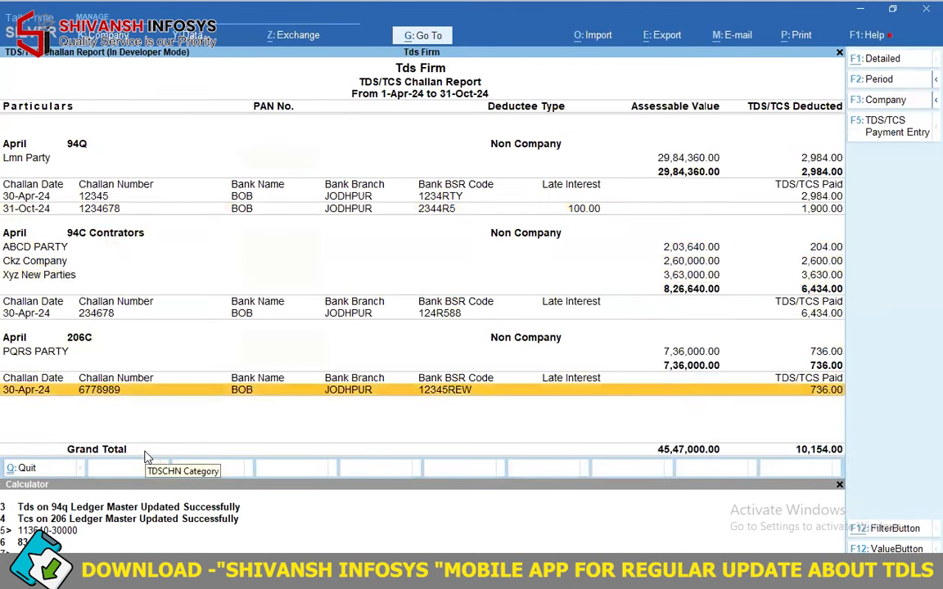
- Compare the 30-Apr-24 and 31-Oct-24 challan rows under section 94Q, including late interest and TDS/TCS paid
key("Up")
key("Up")
key("Up")
key("Up")
key("Up")
key("Up")
key("Up")
key("Up")
key("Up")
key("Down")
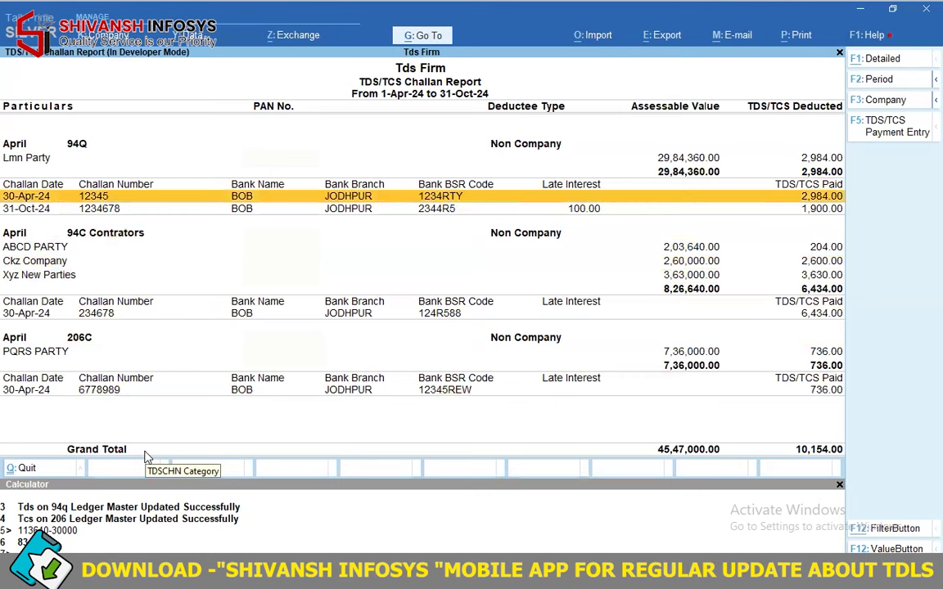
key("Down")
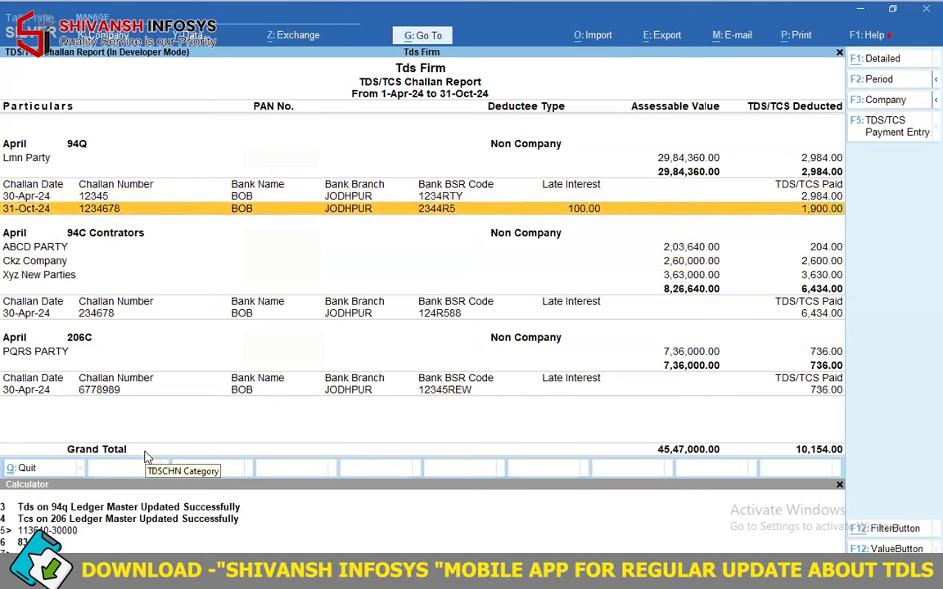
key("Up")
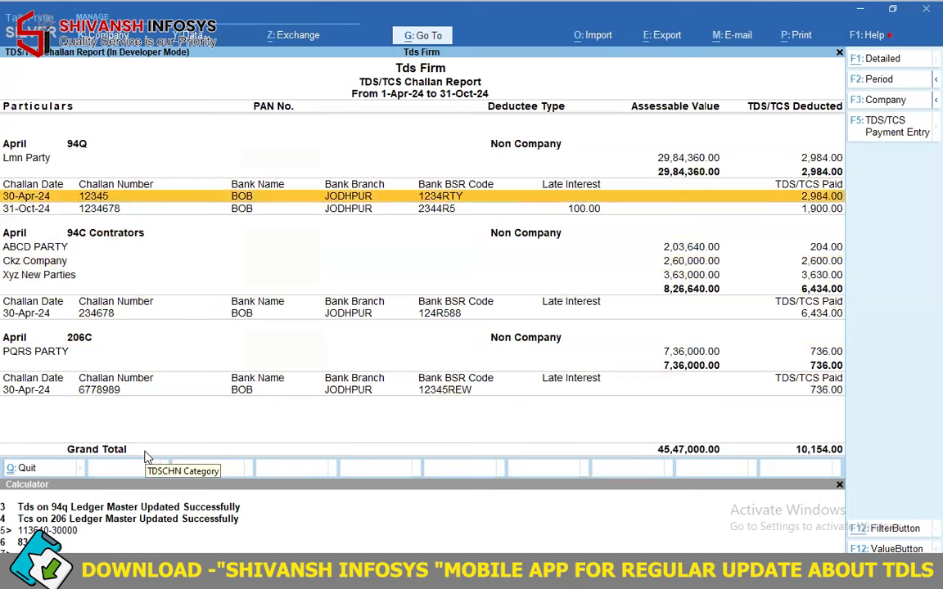
key("Down")
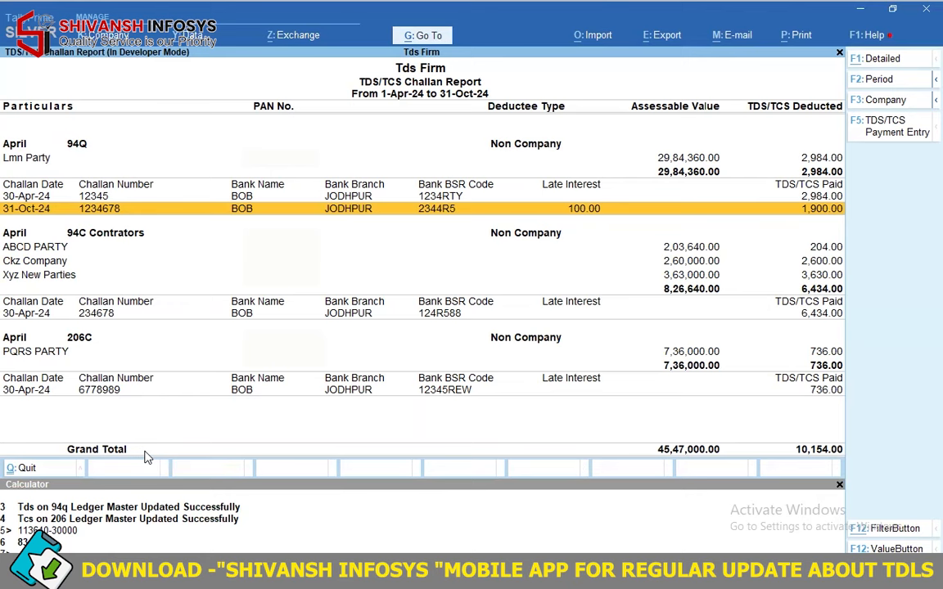
key("Up")
key("Down")
key("Down")
key("Up")
key("Up")
key("Down")
key("Up")
key("Down")
key("Down")
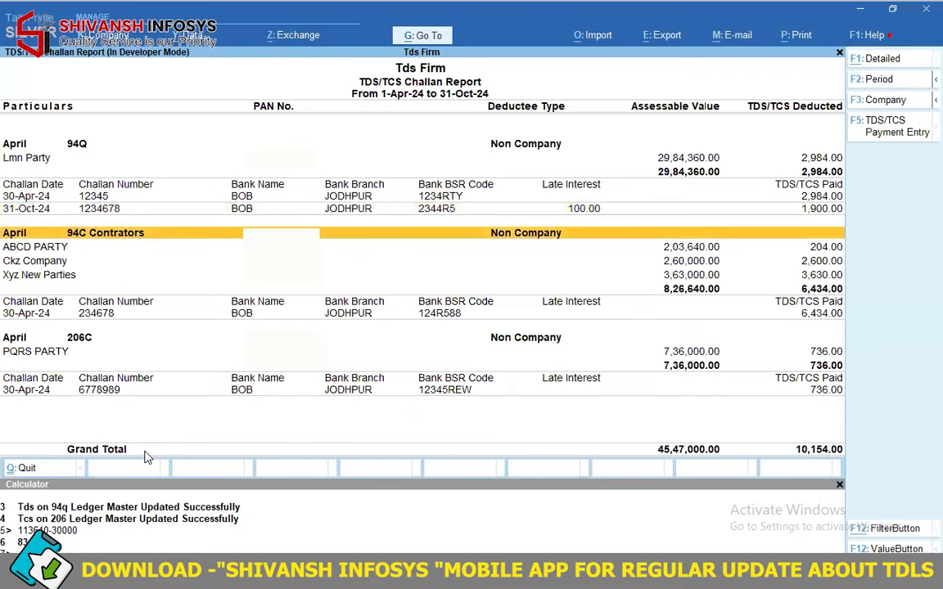
- Export the TDS/TCS Challan Report to Excel, overwriting the existing Tally.xlsx file
key("alt+e")
key("Return")
key("Return")
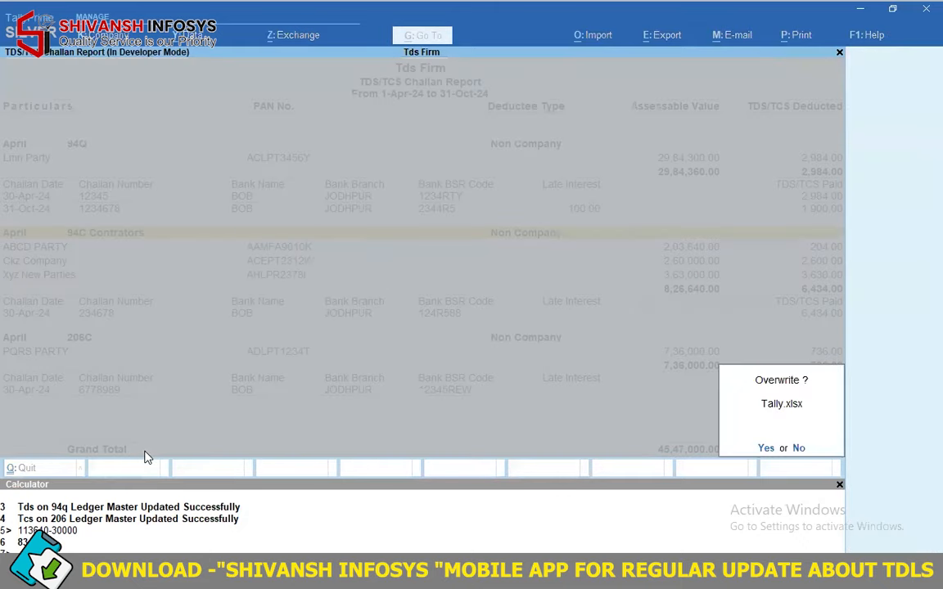
key("y")
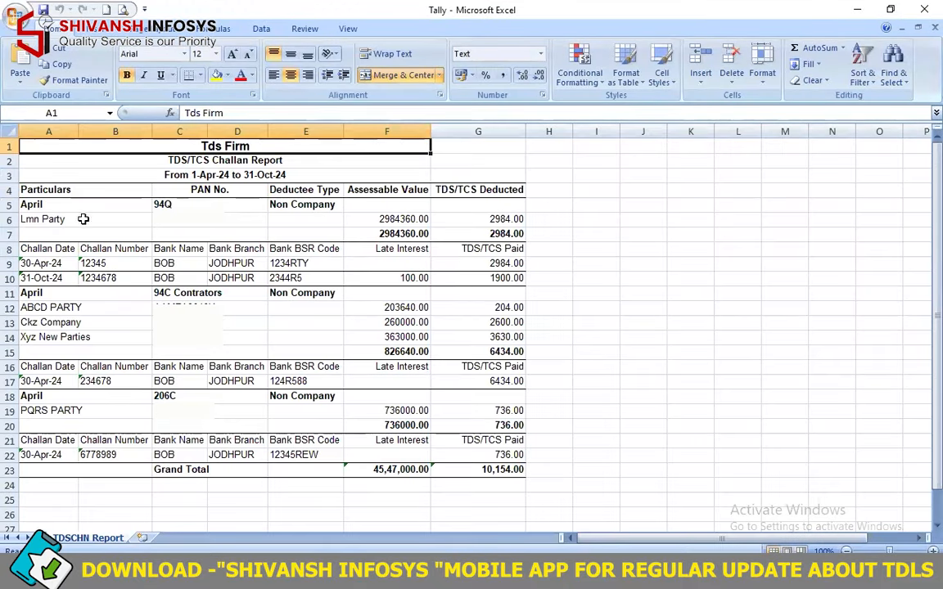
- Examine the 94Q, 94C Contrators and 206C blocks of the exported challan report, selecting each block in turn
left_click_drag(78, 189, 478, 280)
left_click_drag(78, 293, 494, 384)
left_click_drag(31, 396, 467, 469)
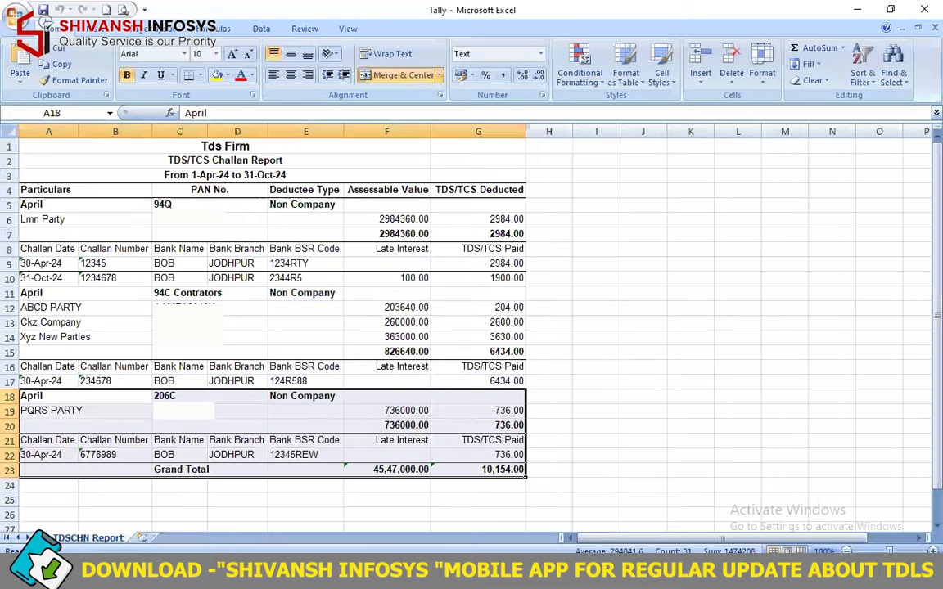
- Switch back to TallyPrime, close the challan report and return to the Gateway of Tally
key("alt+Tab")
key("Escape")
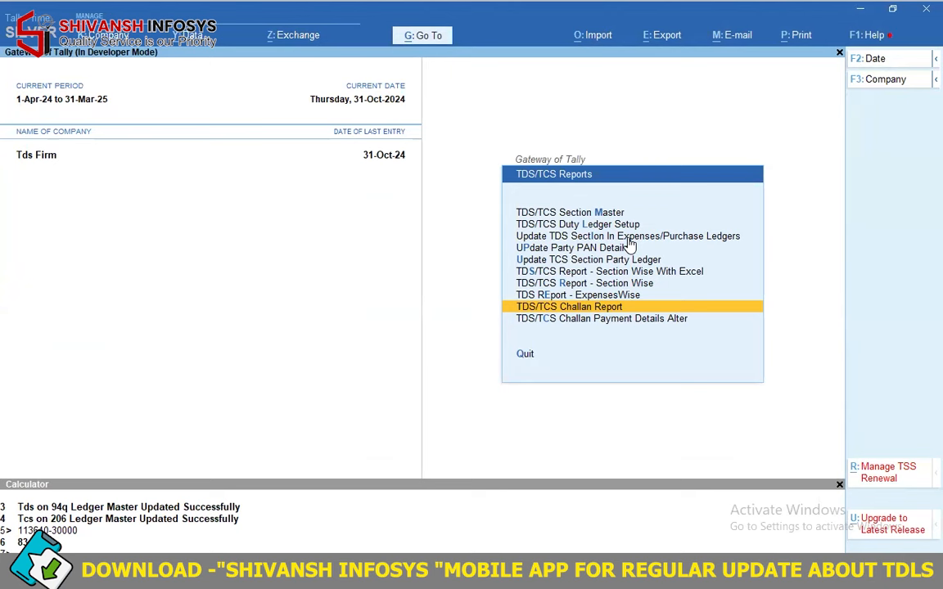
key("Escape")
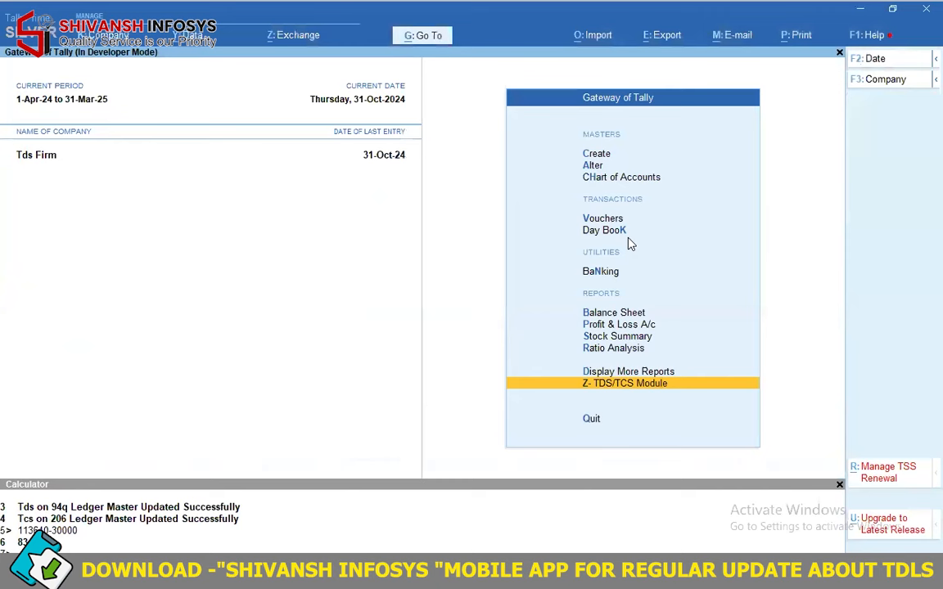